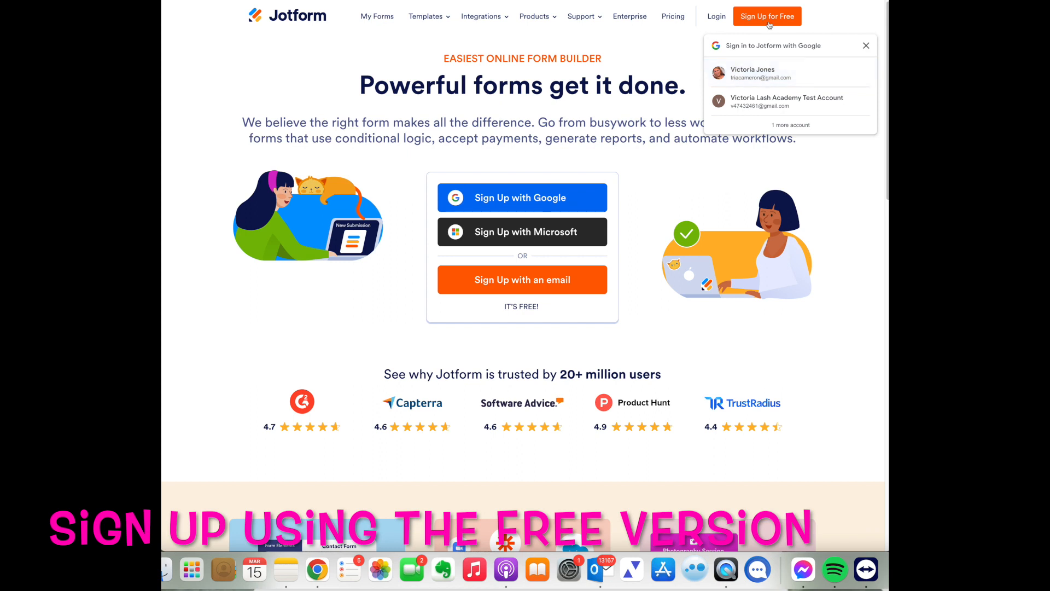
# Step: Sign in to Jotform with the existing Google account and open the Lash Lift, Brow Lamination & Tint Form for viewing
pyautogui.click(750, 71)
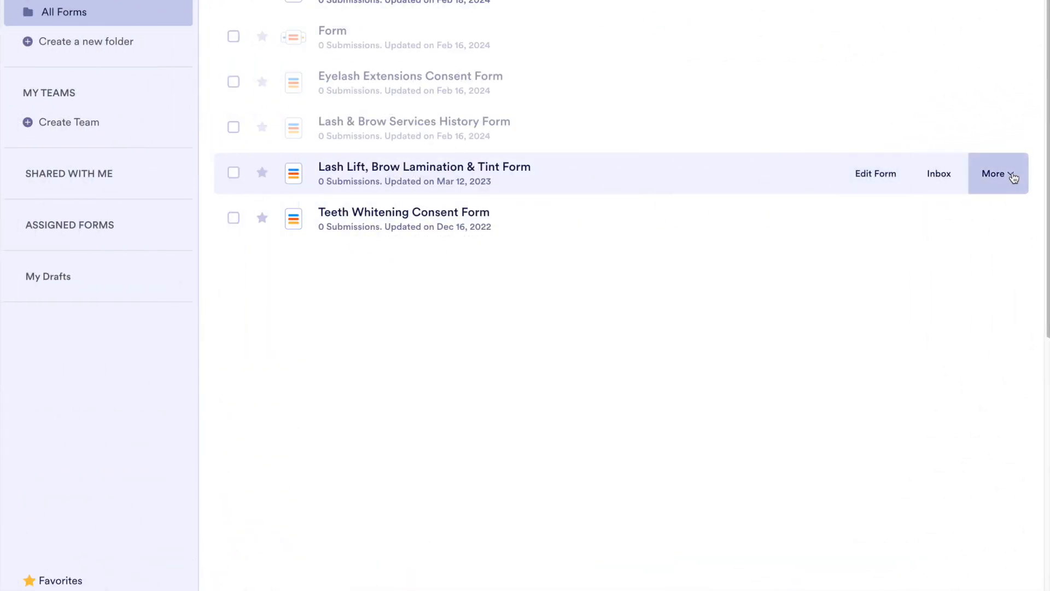
pyautogui.click(863, 213)
pyautogui.click(990, 175)
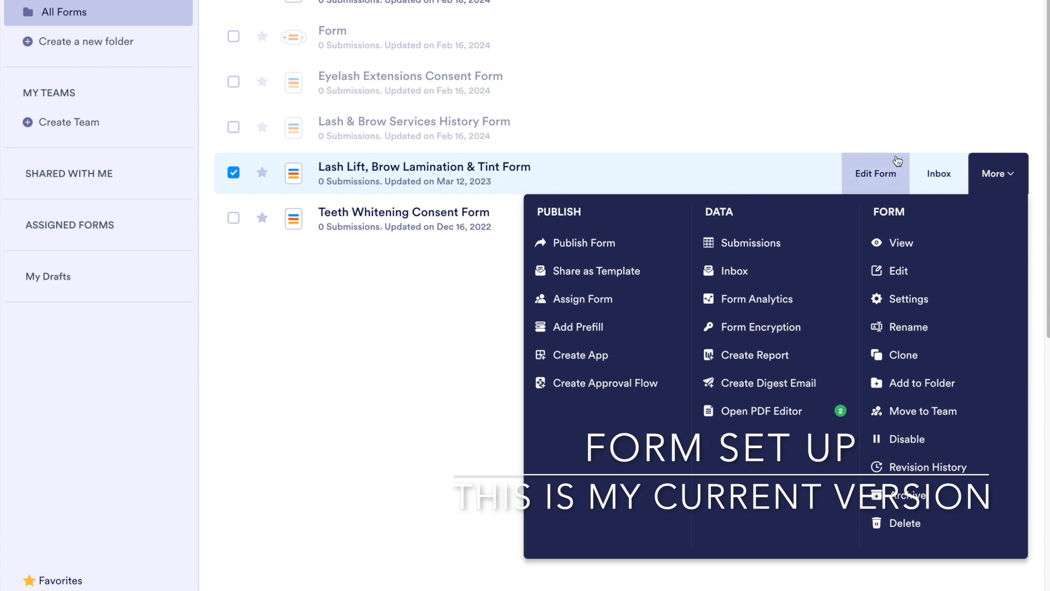
pyautogui.click(903, 244)
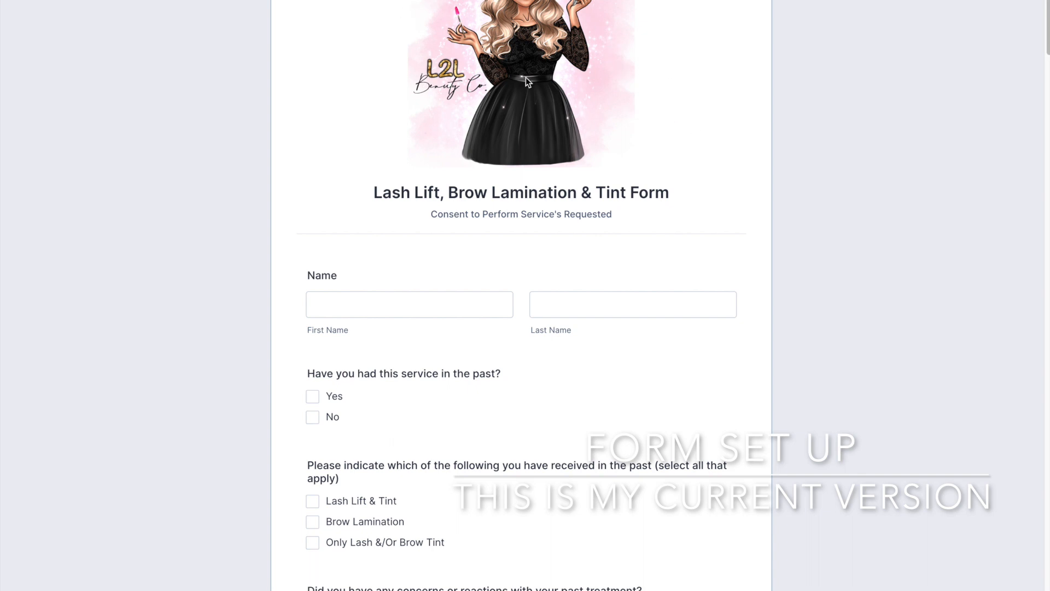
# Step: Review the whole Lash Lift, Brow Lamination & Tint Form, including the health questions, consent text, policies and signature field
pyautogui.scroll(-2, 899, 206)
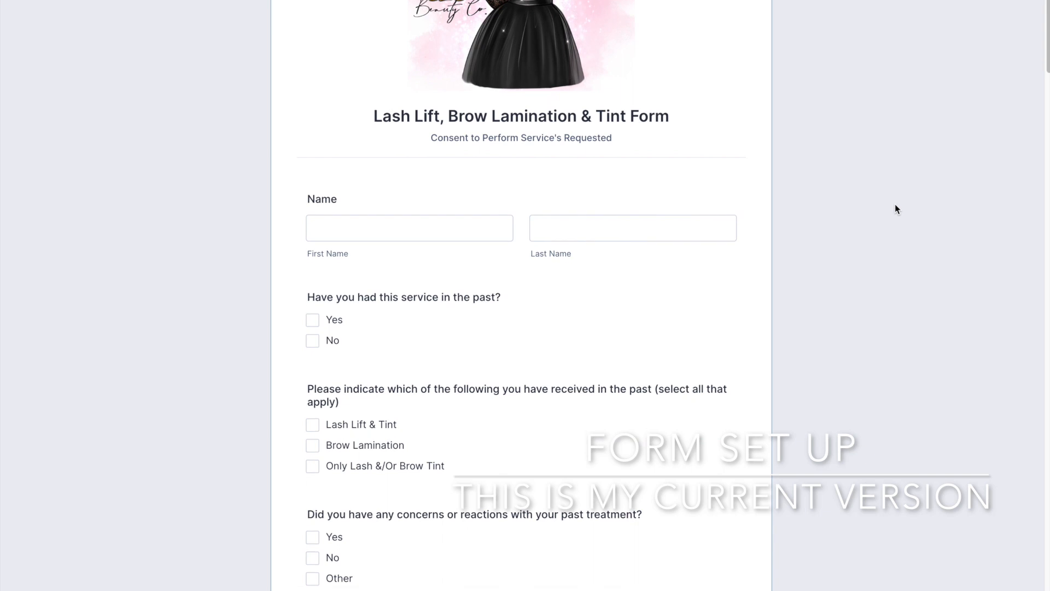
pyautogui.scroll(-3, 895, 205)
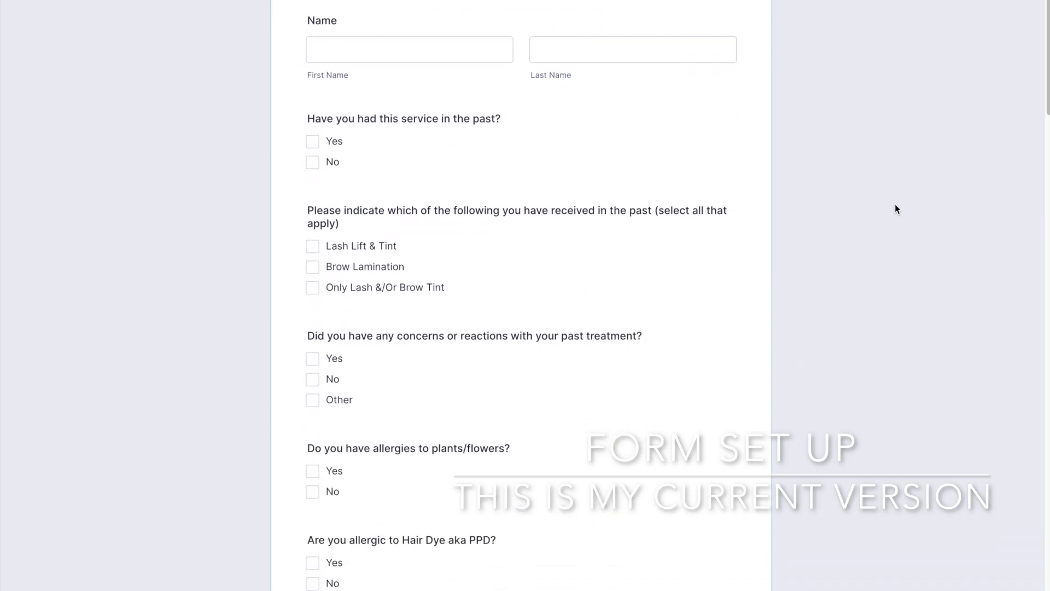
pyautogui.scroll(-2, 895, 205)
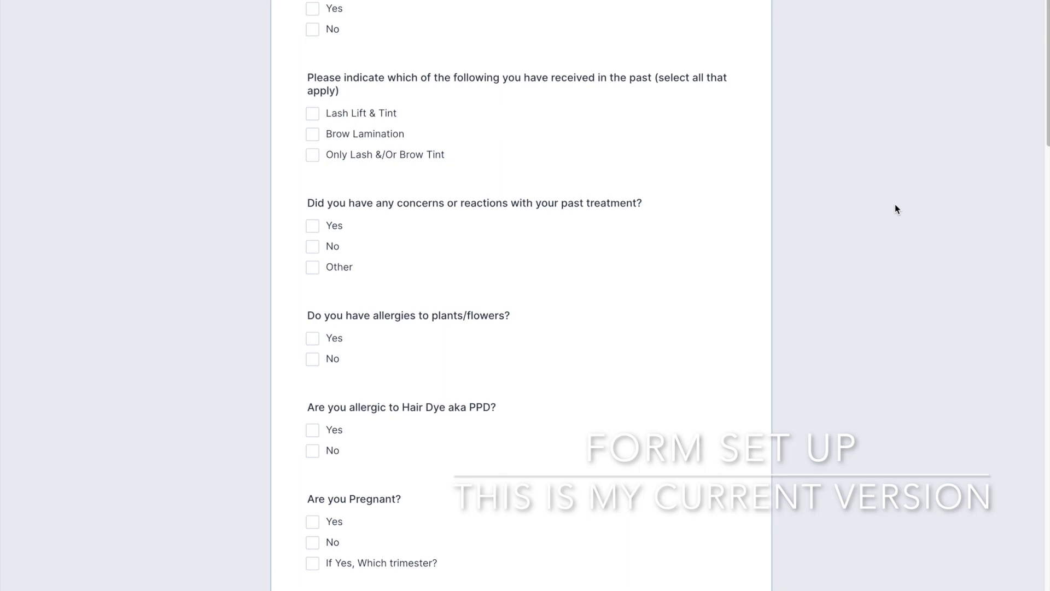
pyautogui.scroll(-4, 895, 204)
pyautogui.scroll(-1, 896, 205)
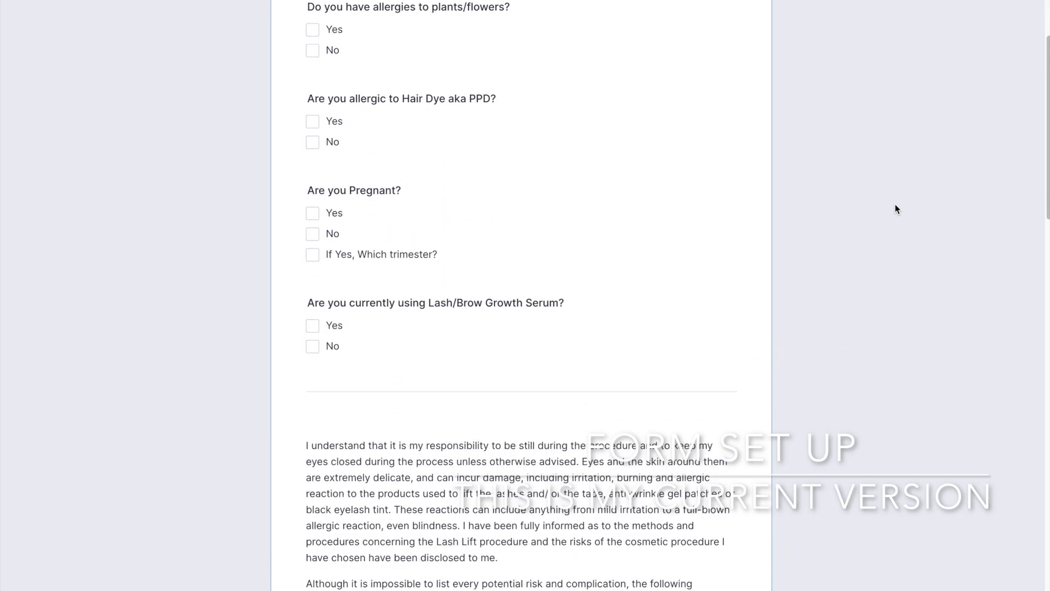
pyautogui.scroll(-3, 895, 204)
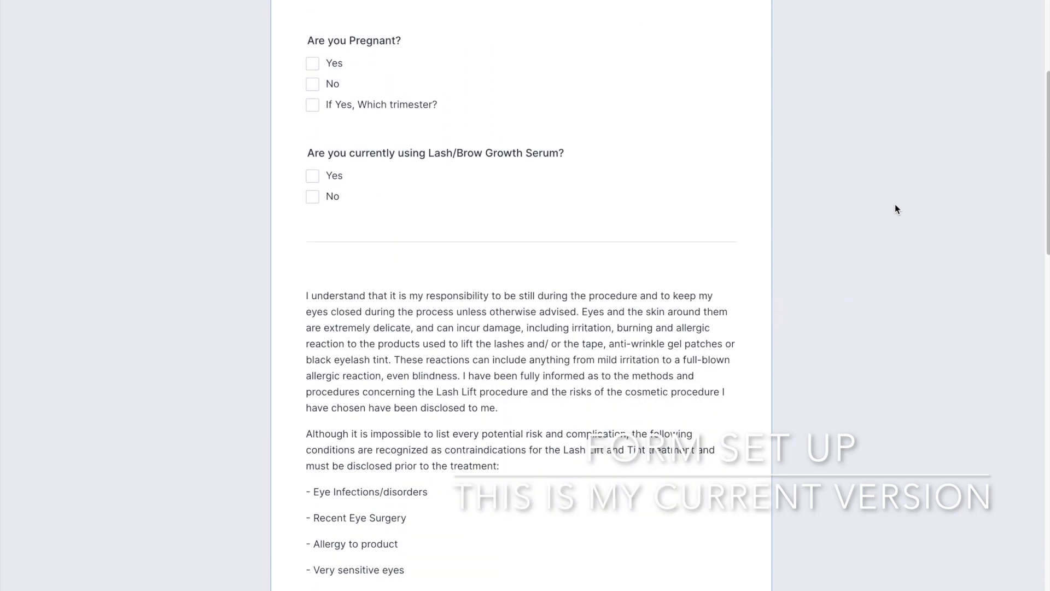
pyautogui.scroll(-5, 895, 205)
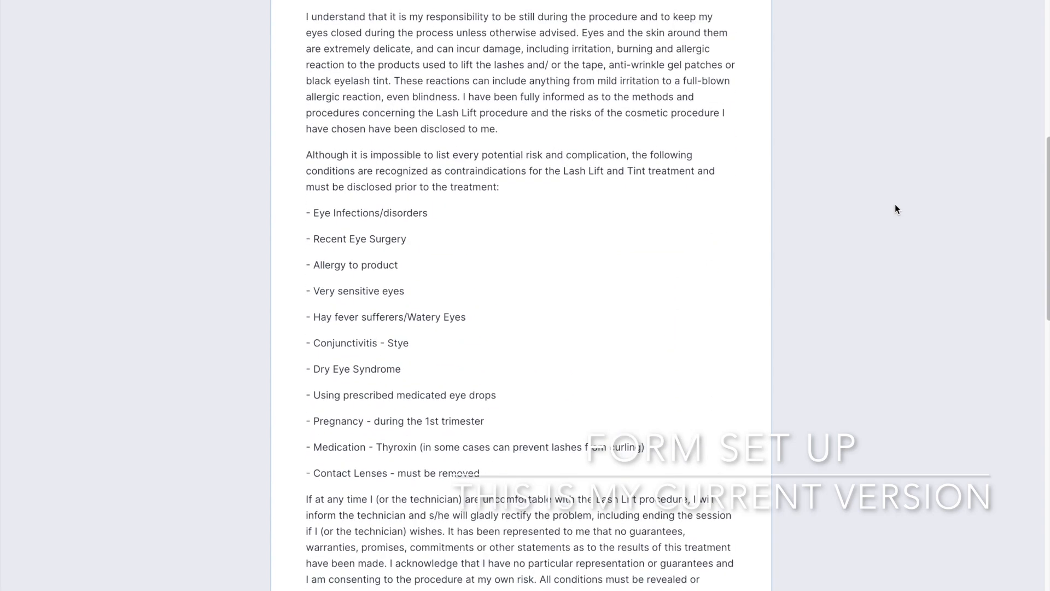
pyautogui.scroll(-5, 895, 209)
pyautogui.scroll(-4, 896, 209)
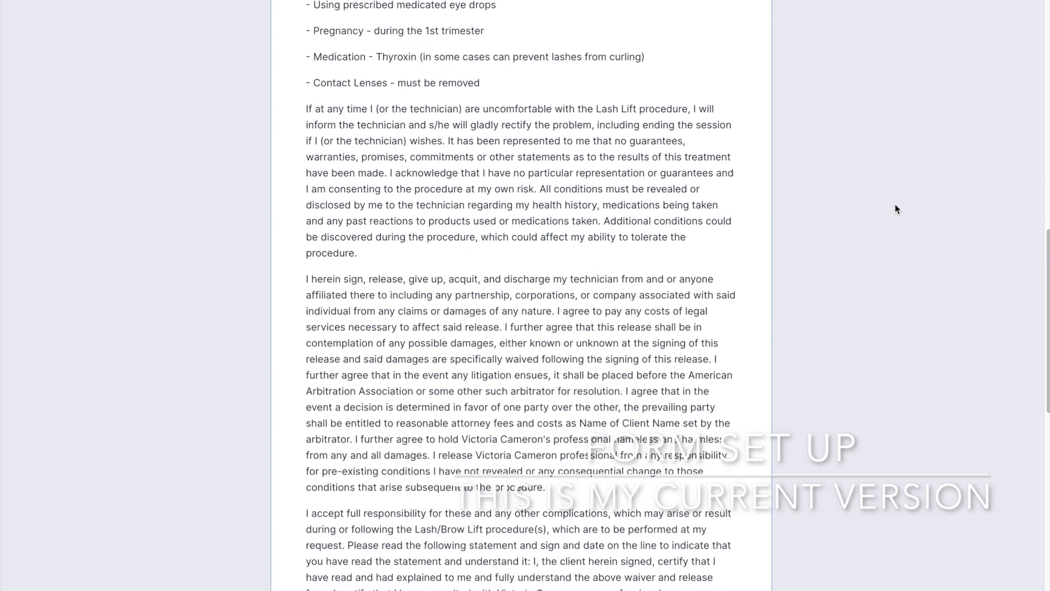
pyautogui.scroll(-1, 895, 209)
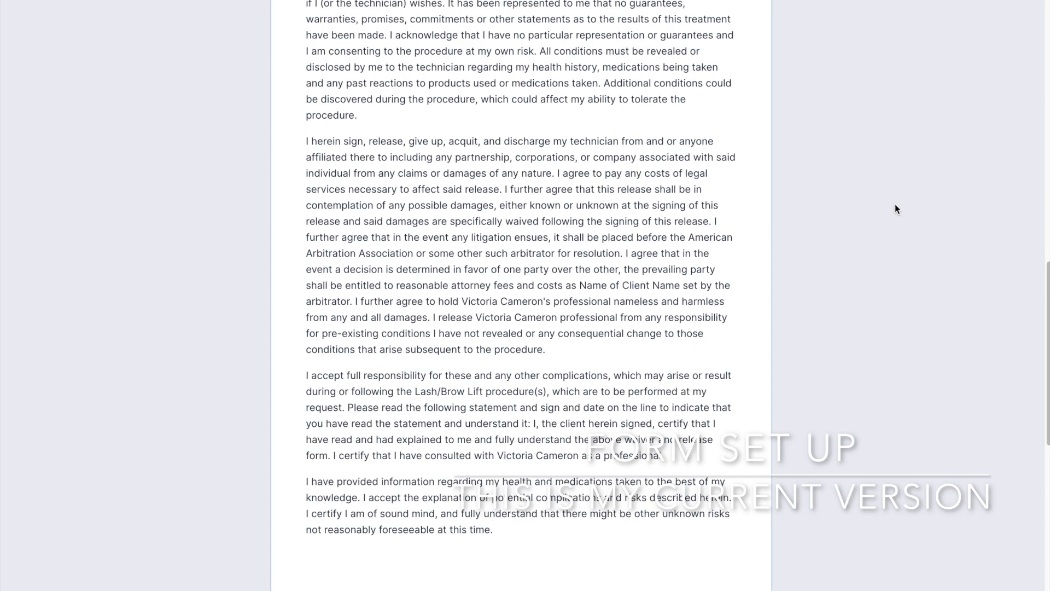
pyautogui.scroll(-4, 896, 206)
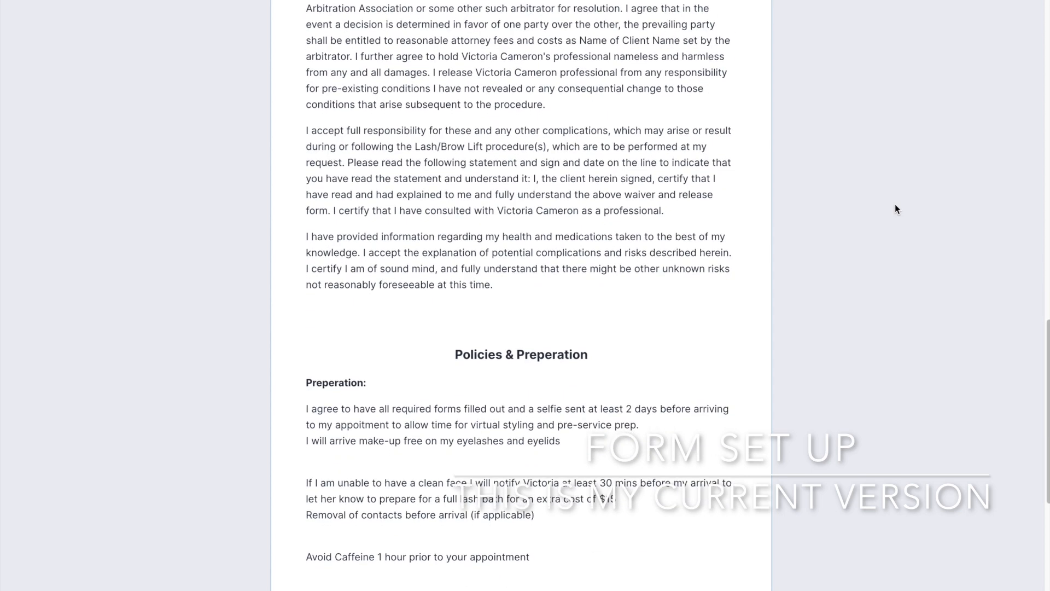
pyautogui.scroll(-8, 896, 209)
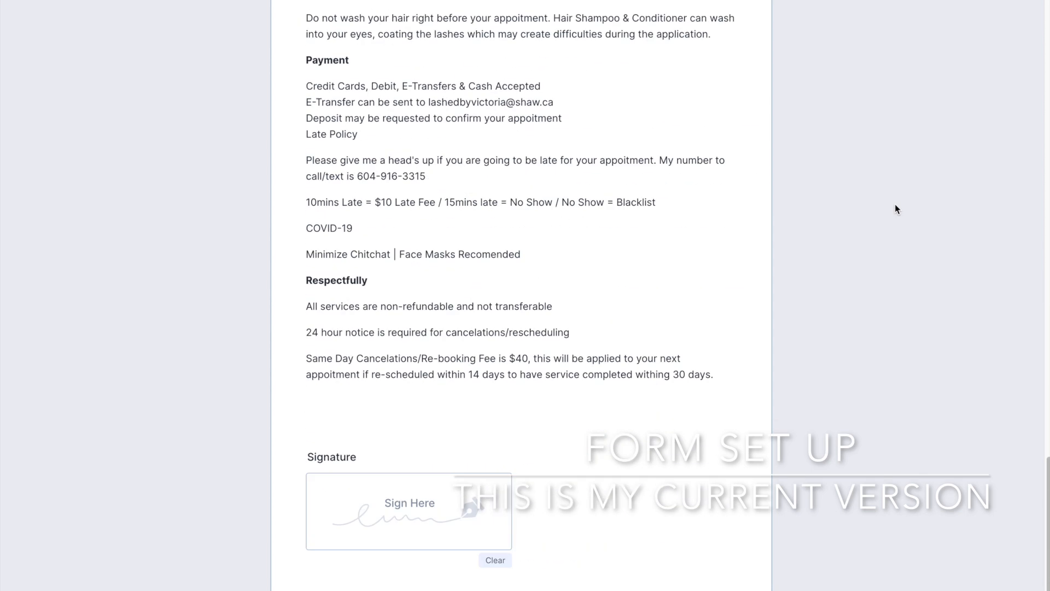
pyautogui.scroll(-1, 842, 259)
pyautogui.scroll(2, 843, 261)
pyautogui.scroll(5, 841, 258)
pyautogui.scroll(7, 841, 258)
pyautogui.scroll(4, 840, 265)
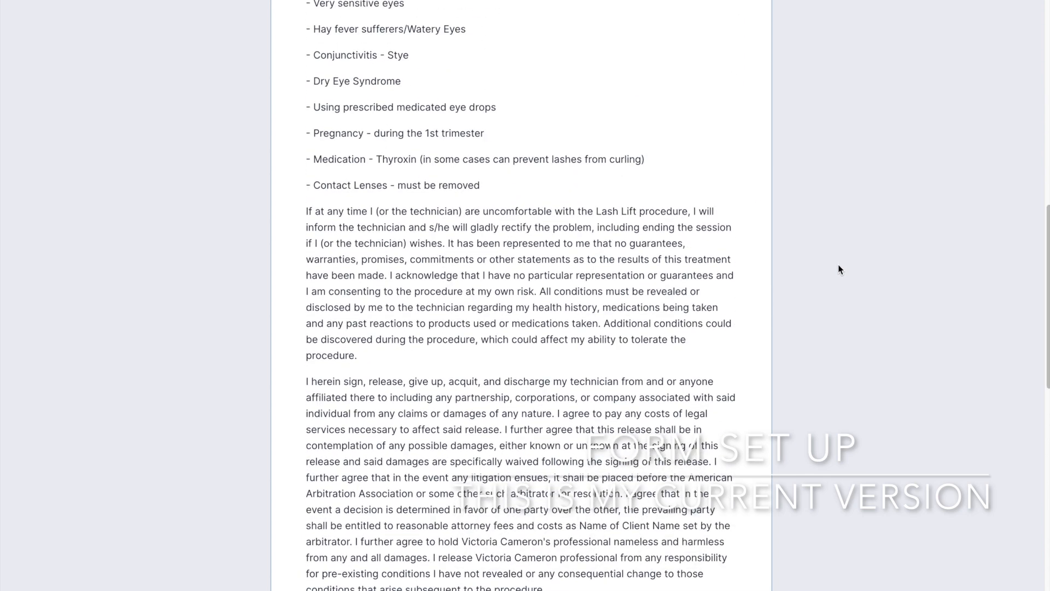
pyautogui.scroll(4, 838, 265)
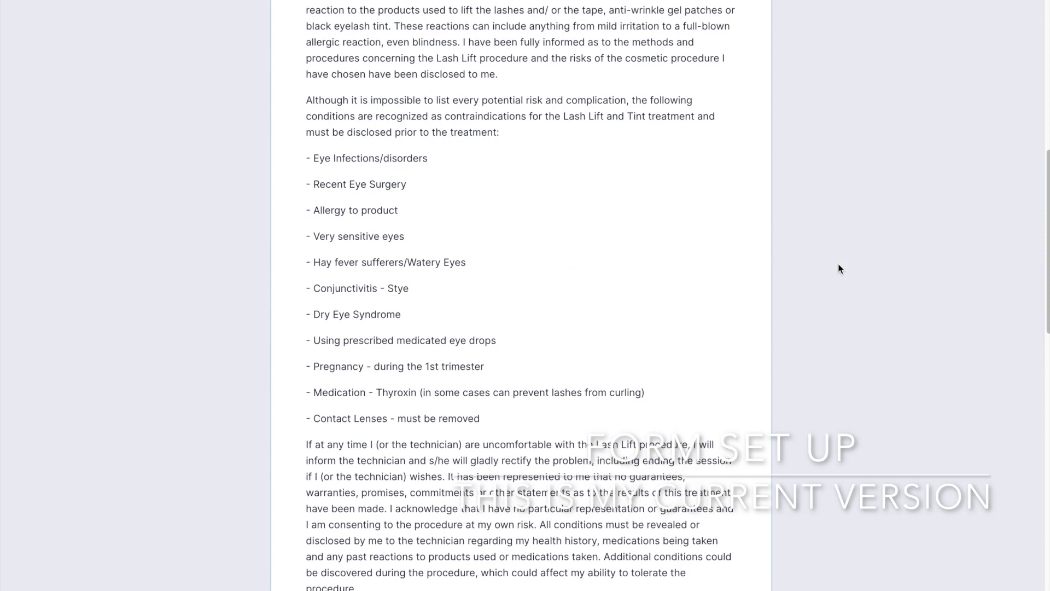
pyautogui.scroll(7, 840, 268)
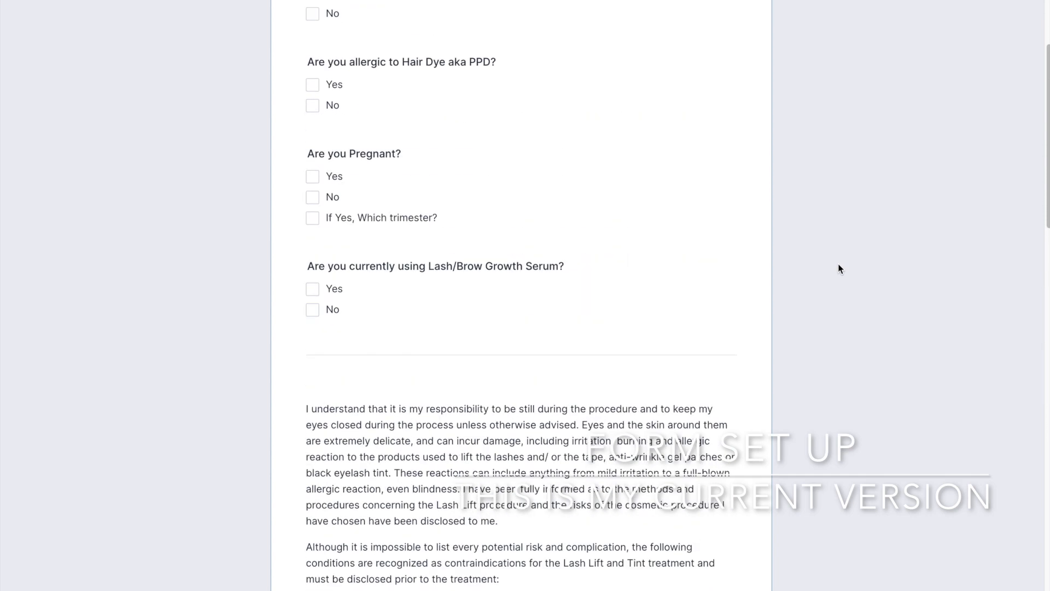
pyautogui.scroll(2, 840, 269)
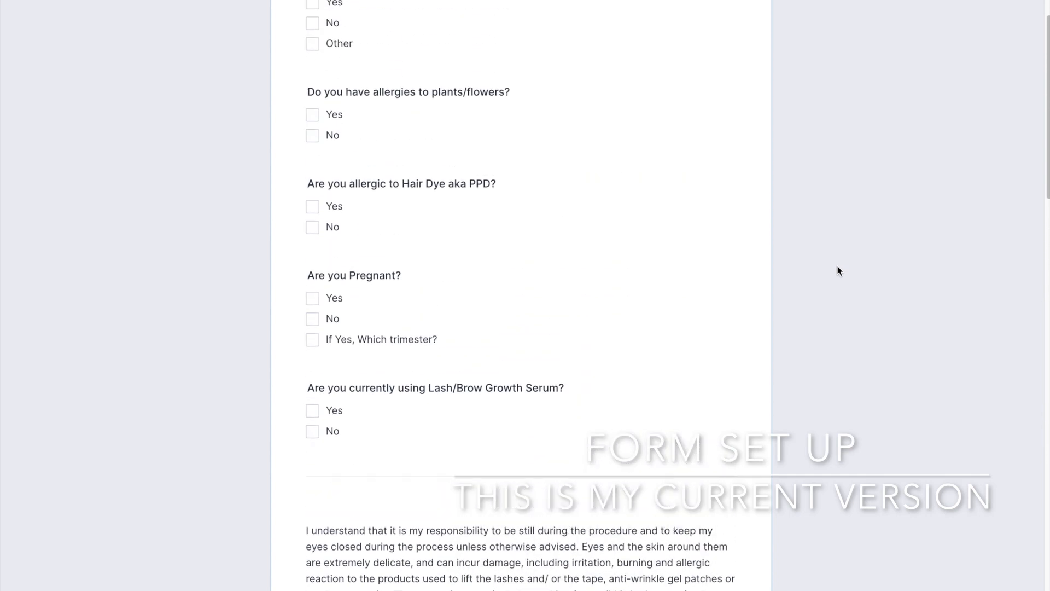
pyautogui.scroll(4, 839, 270)
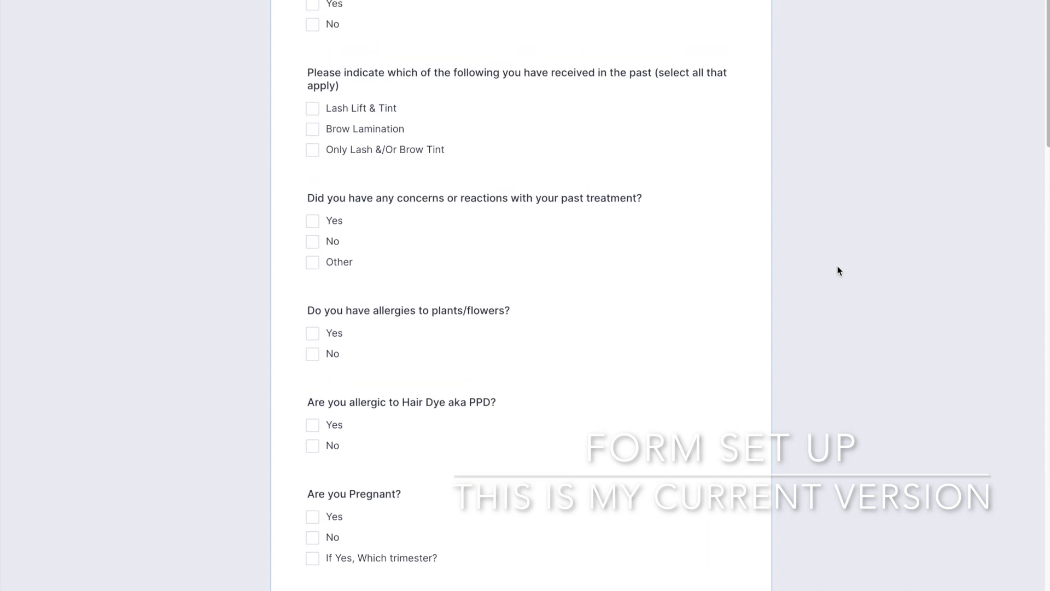
pyautogui.scroll(6, 839, 271)
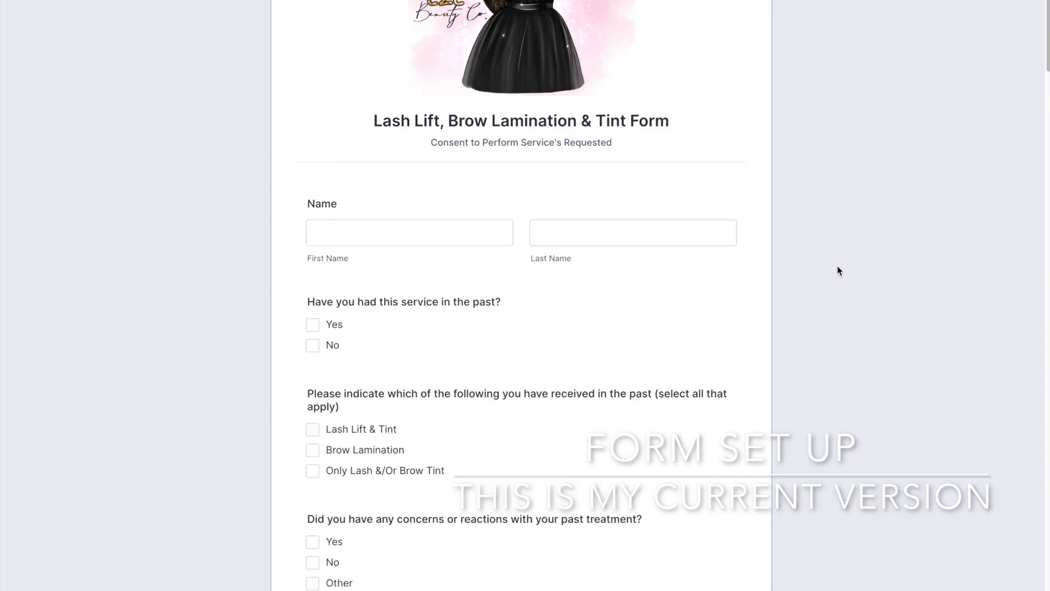
pyautogui.scroll(1, 840, 271)
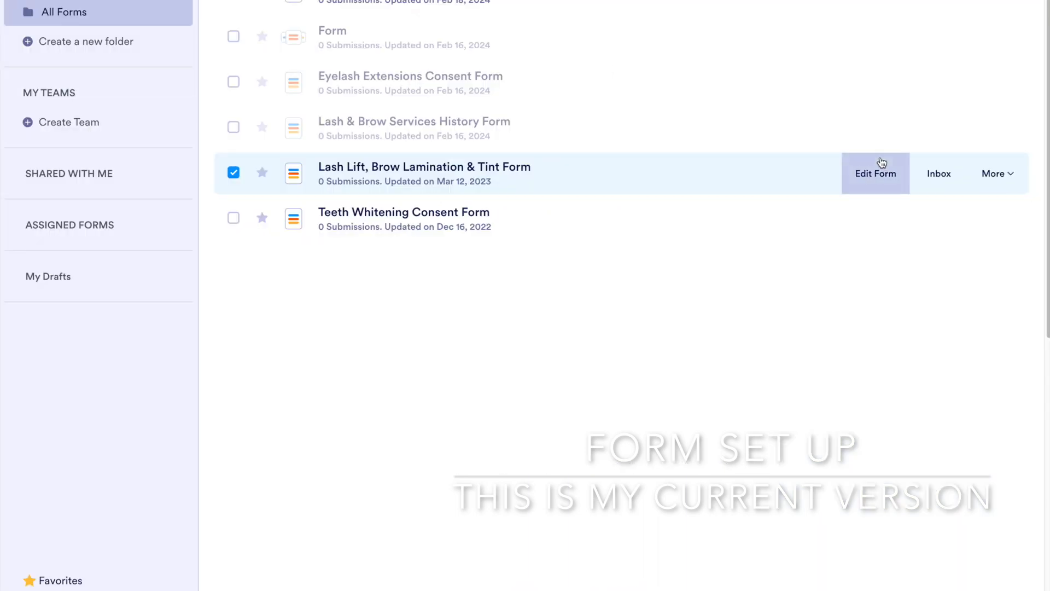
# Step: Copy the share link of the Lash Lift, Brow Lamination & Tint Form and look at its email invitation options
pyautogui.click(1002, 174)
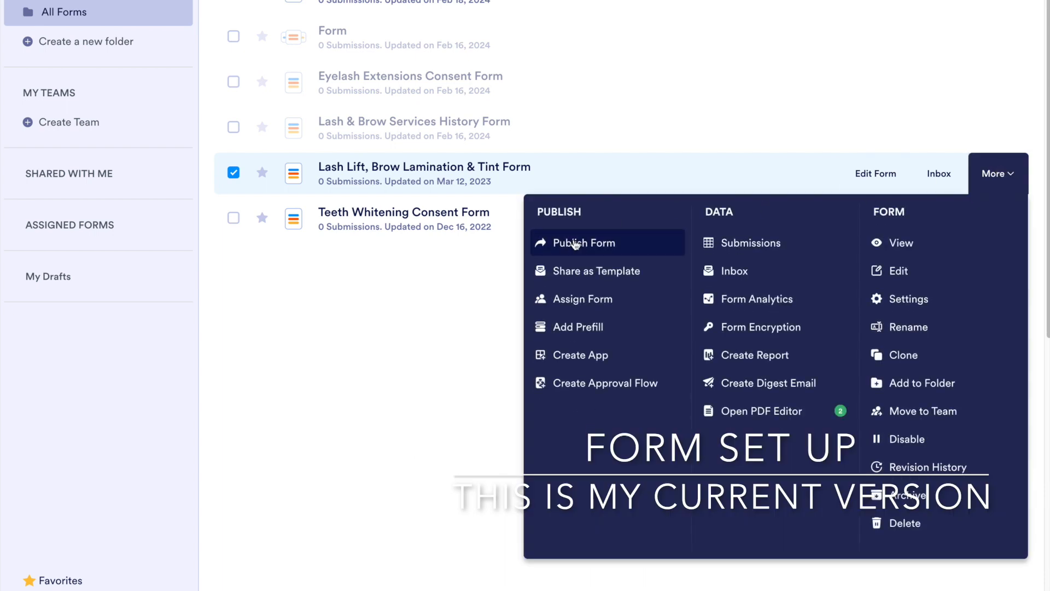
pyautogui.click(576, 244)
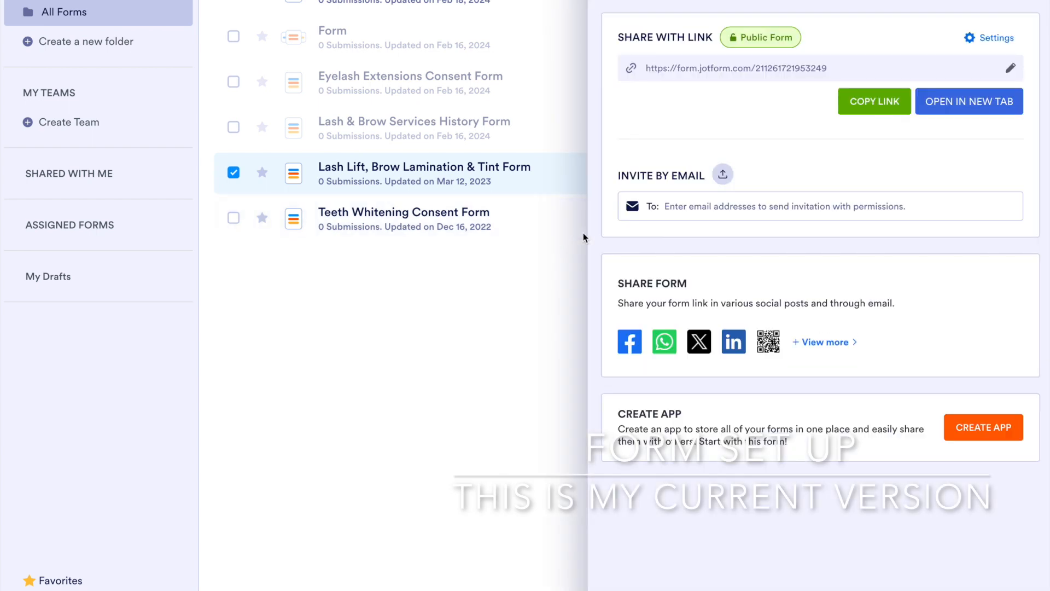
pyautogui.click(858, 105)
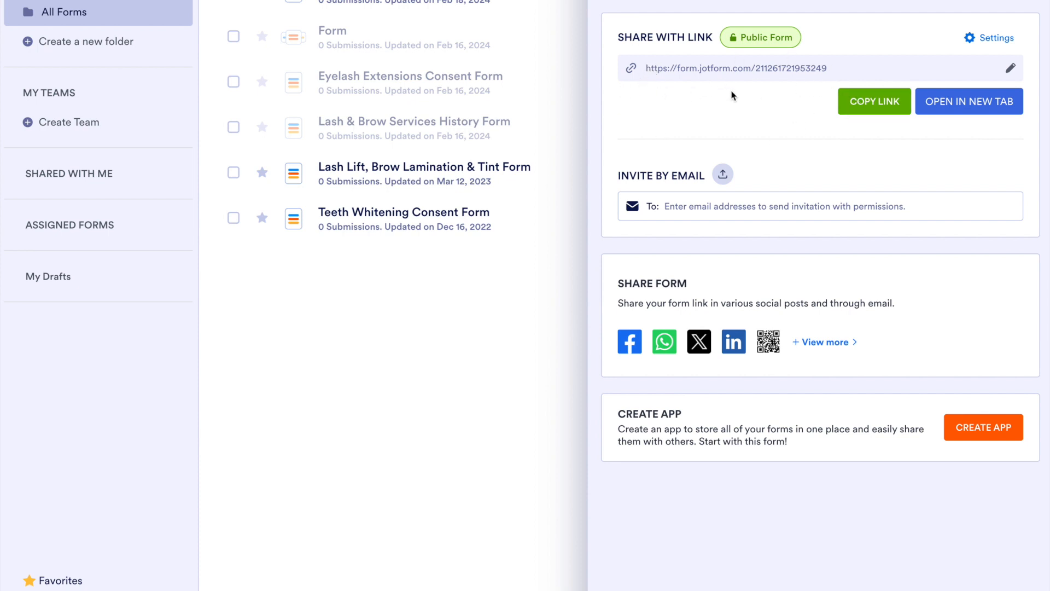
pyautogui.click(684, 203)
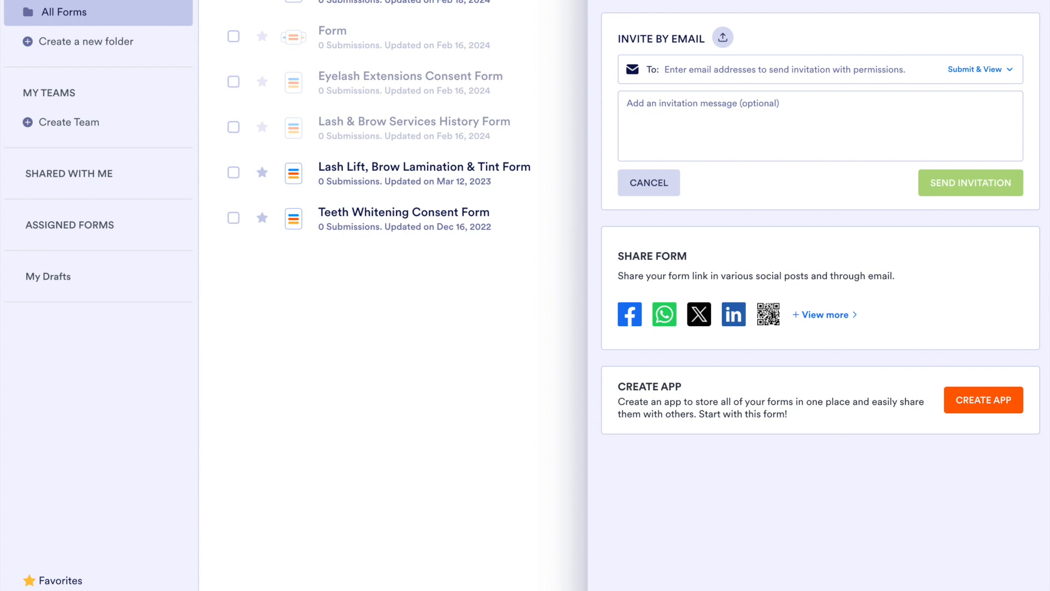
pyautogui.press('Escape')
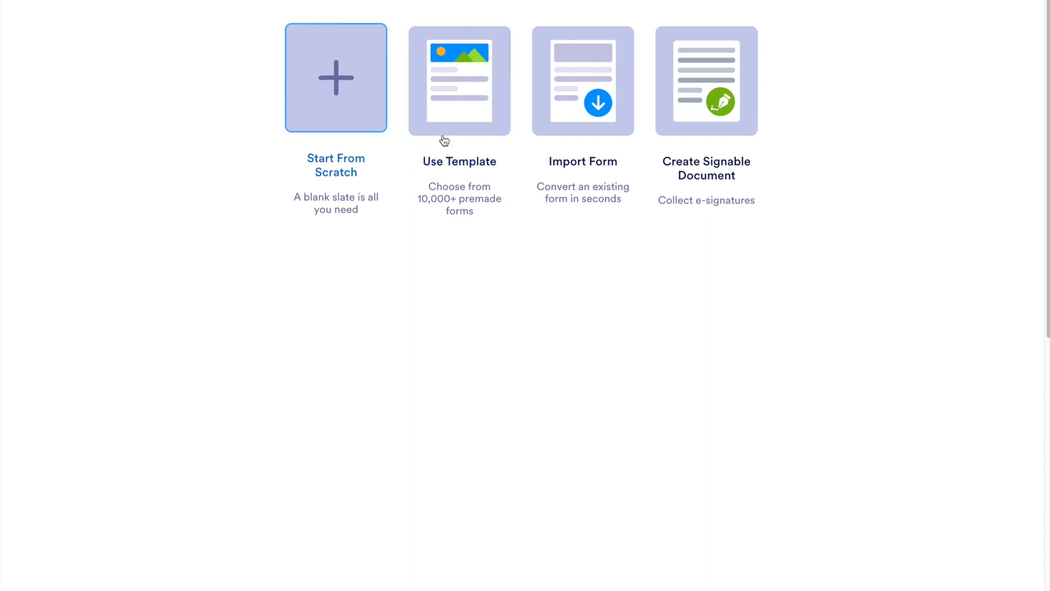
# Step: Create a classic form from scratch and title it "Lash Extension Consultation Form"
pyautogui.click(349, 89)
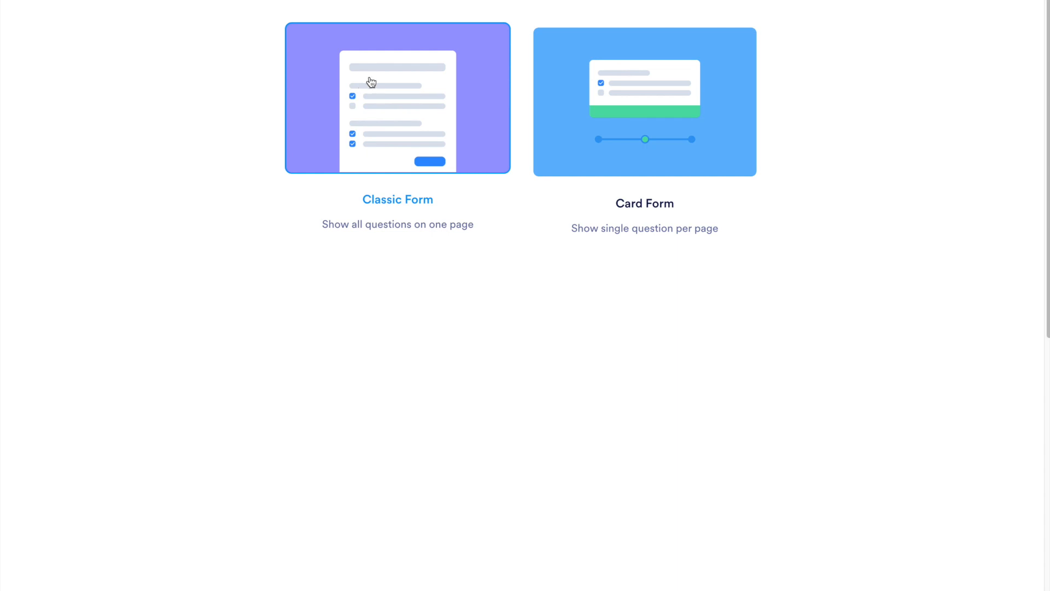
pyautogui.click(370, 77)
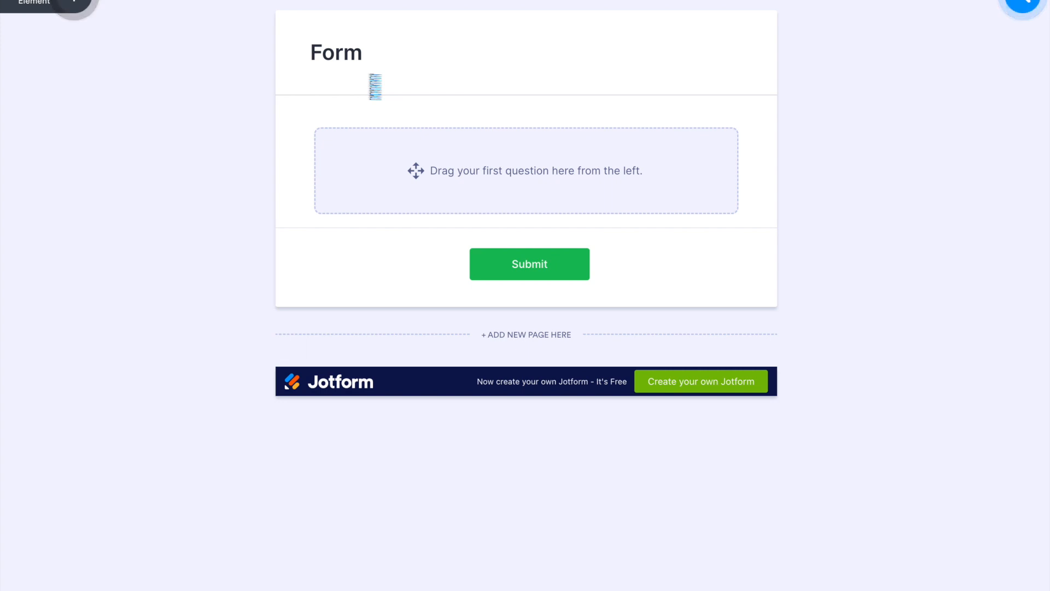
pyautogui.click(347, 53)
pyautogui.doubleClick(348, 55)
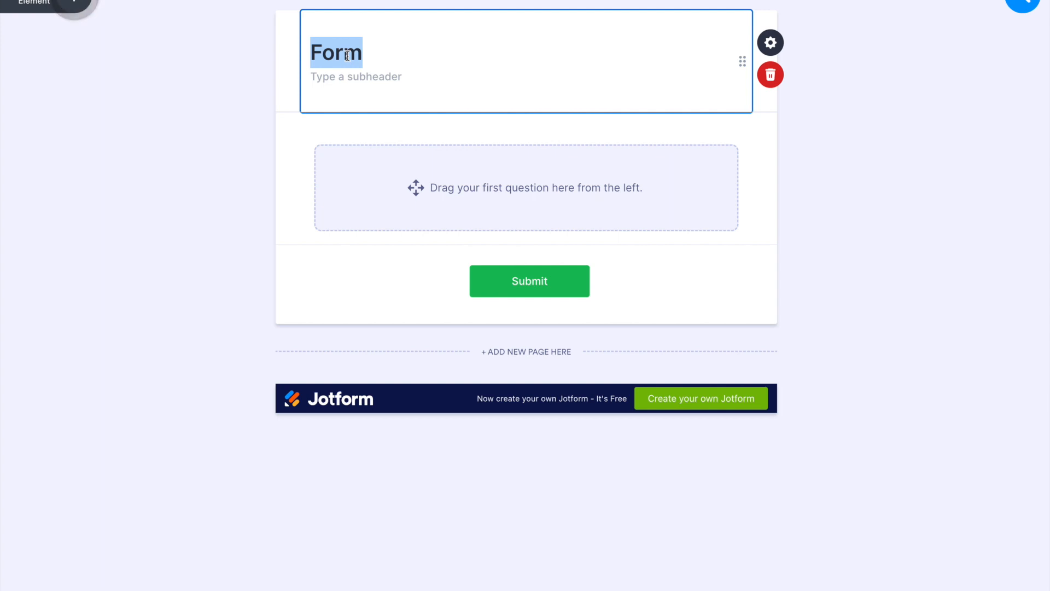
pyautogui.write('L')
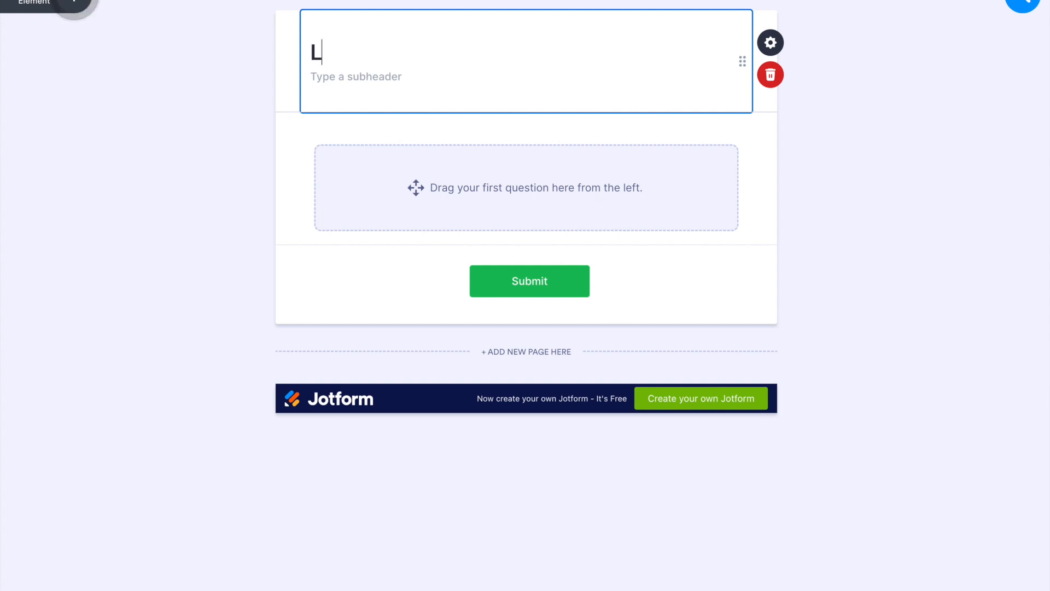
pyautogui.write('ash Extension ')
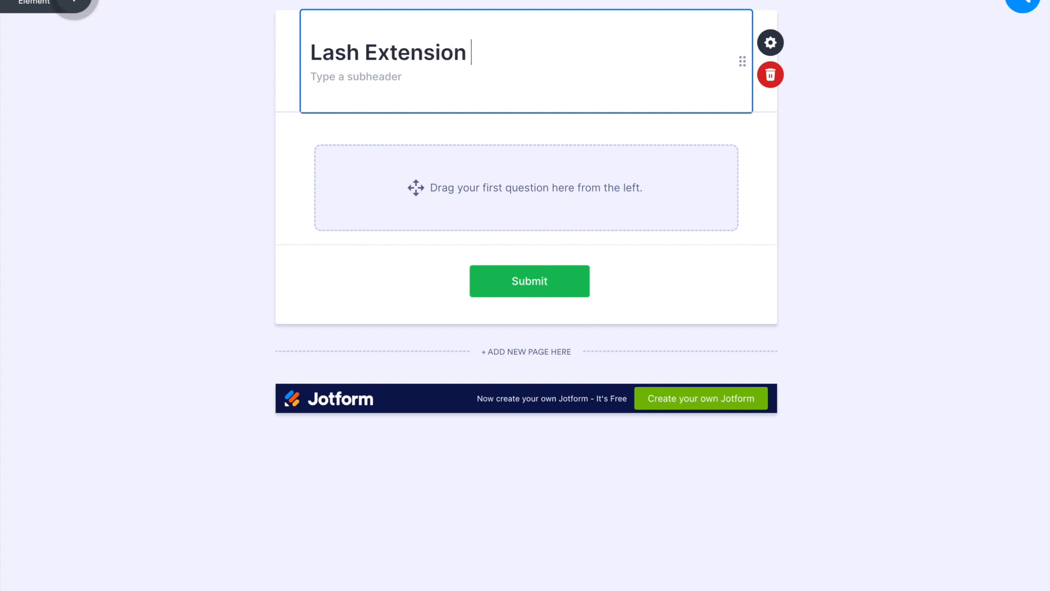
pyautogui.write('P')
pyautogui.press('BackSpace')
pyautogui.write('Consu')
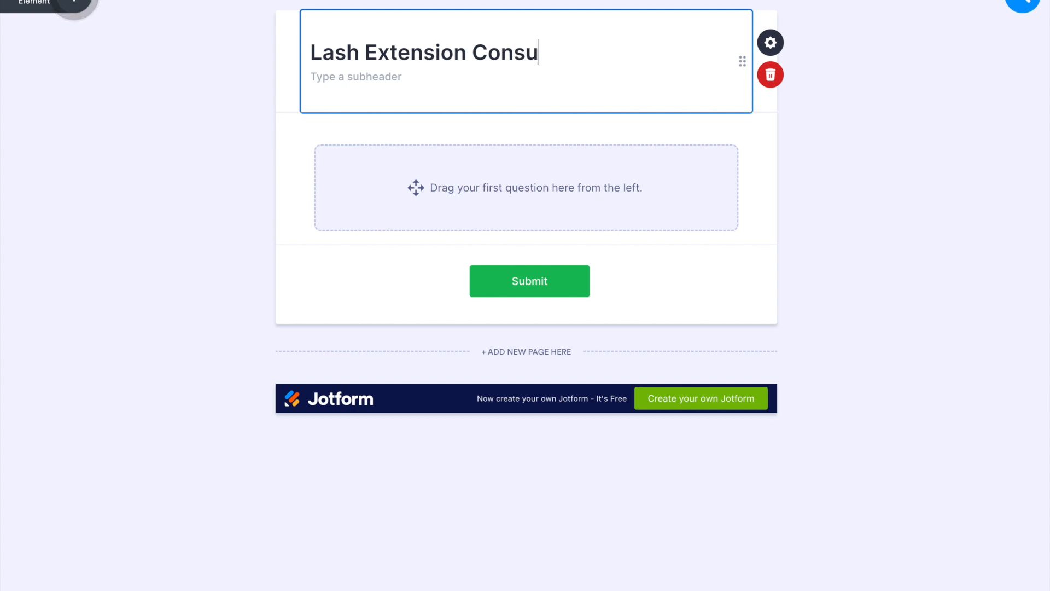
pyautogui.write('mtation ')
pyautogui.write('Form')
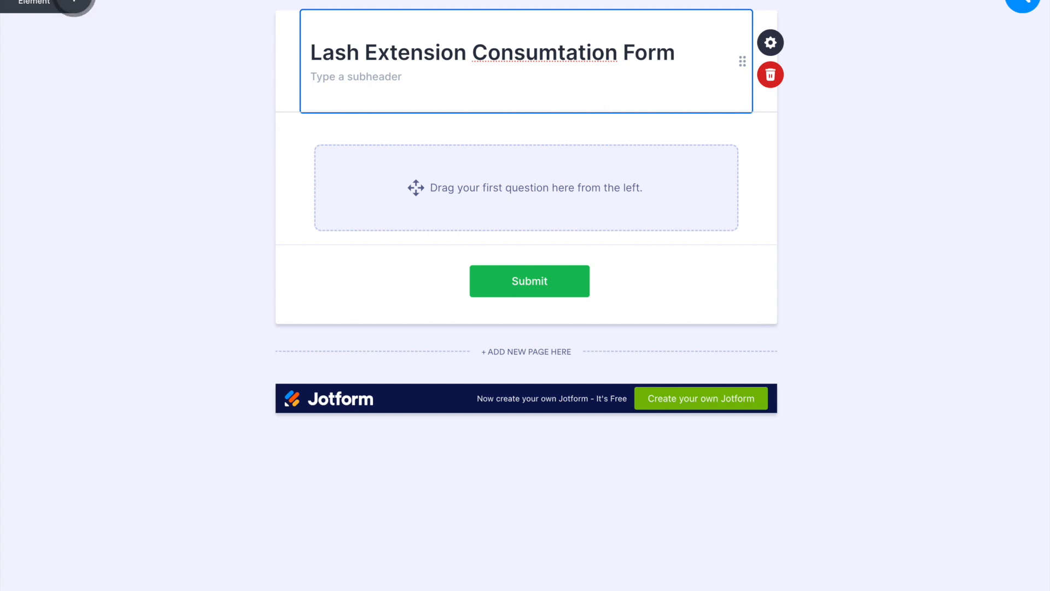
pyautogui.rightClick(527, 60)
pyautogui.click(529, 67)
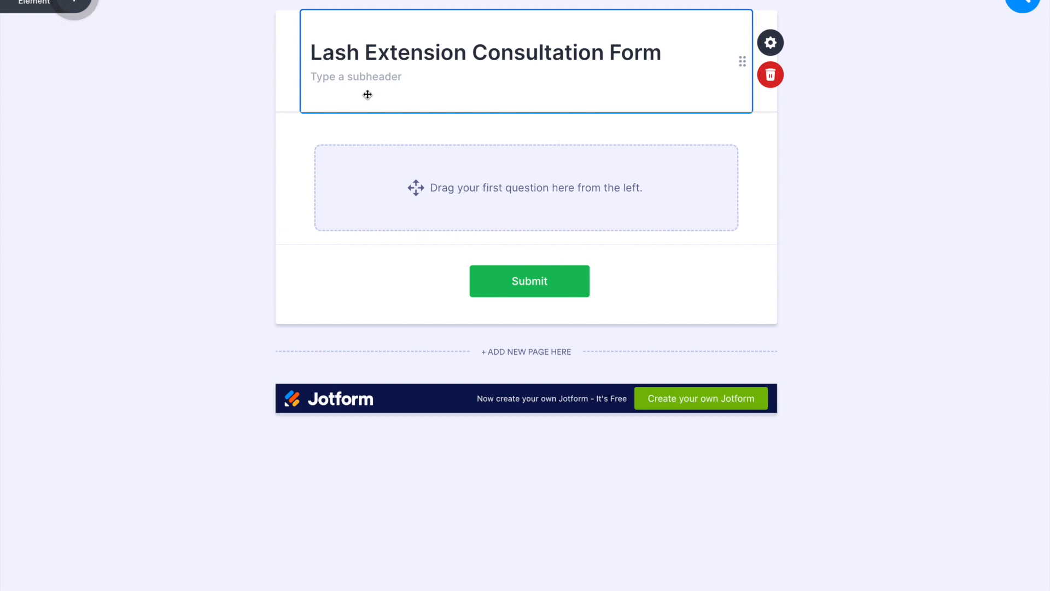
# Step: Give the form the subheader "Please fill this form out prior to your arrival"
pyautogui.click(377, 76)
pyautogui.write('Pleas')
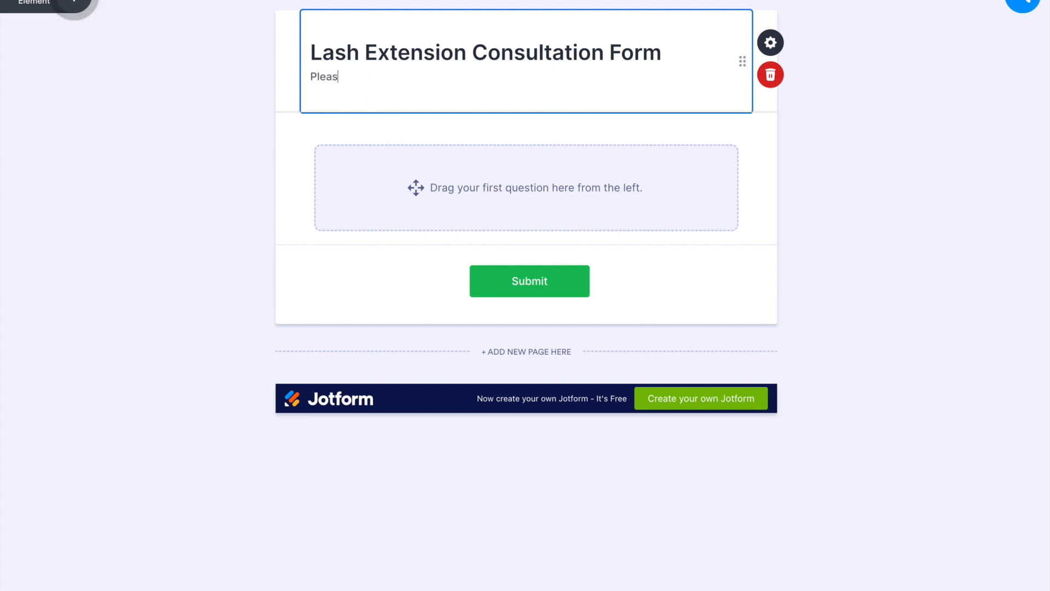
pyautogui.write('e fill this form ou')
pyautogui.write('t prior to your arrival')
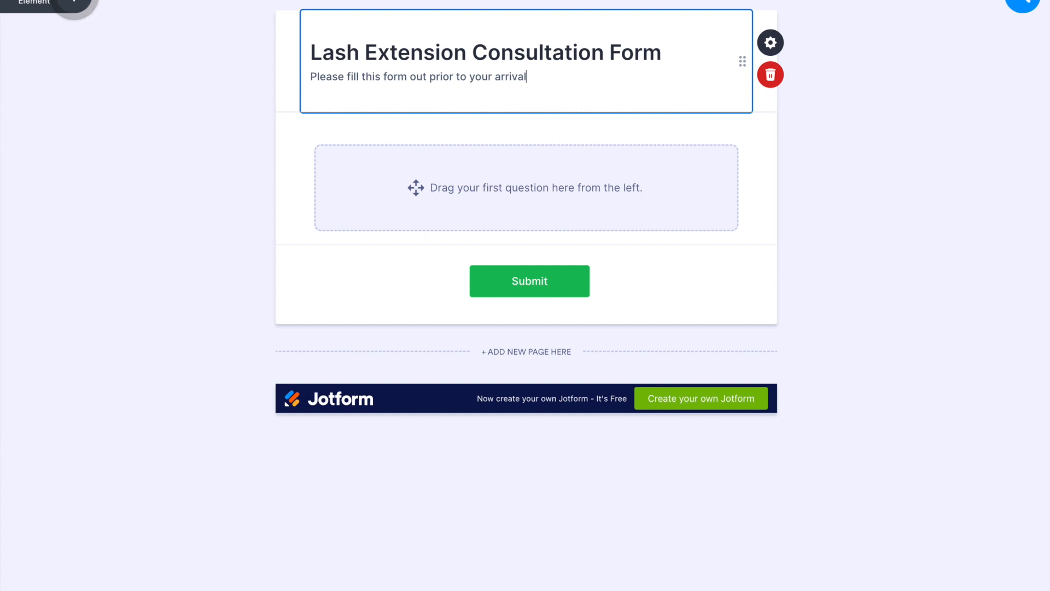
pyautogui.click(917, 193)
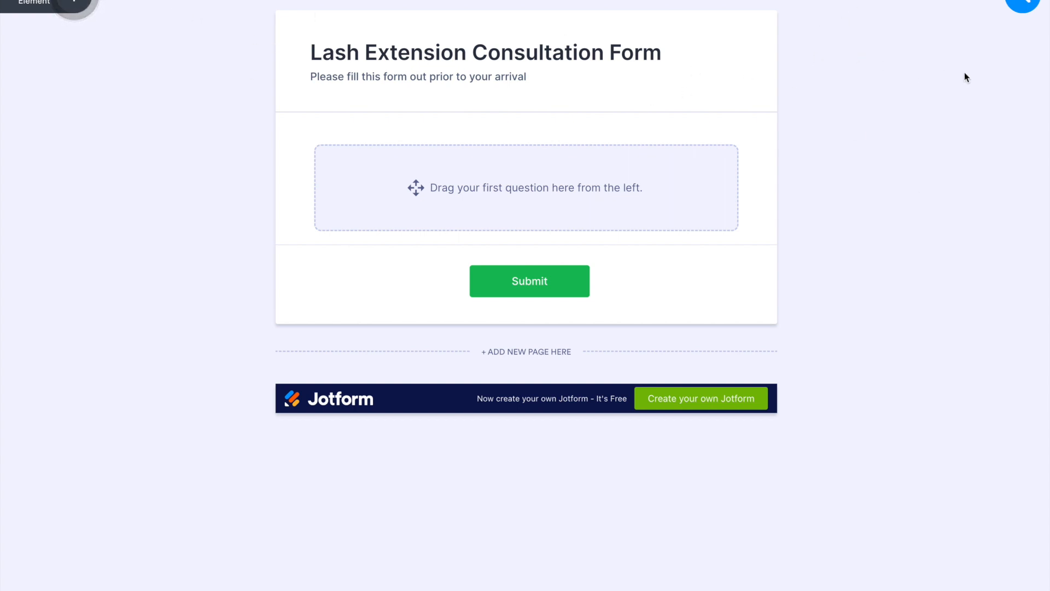
# Step: Add a Full Name field and an Email field beneath the form header
pyautogui.click(58, 2)
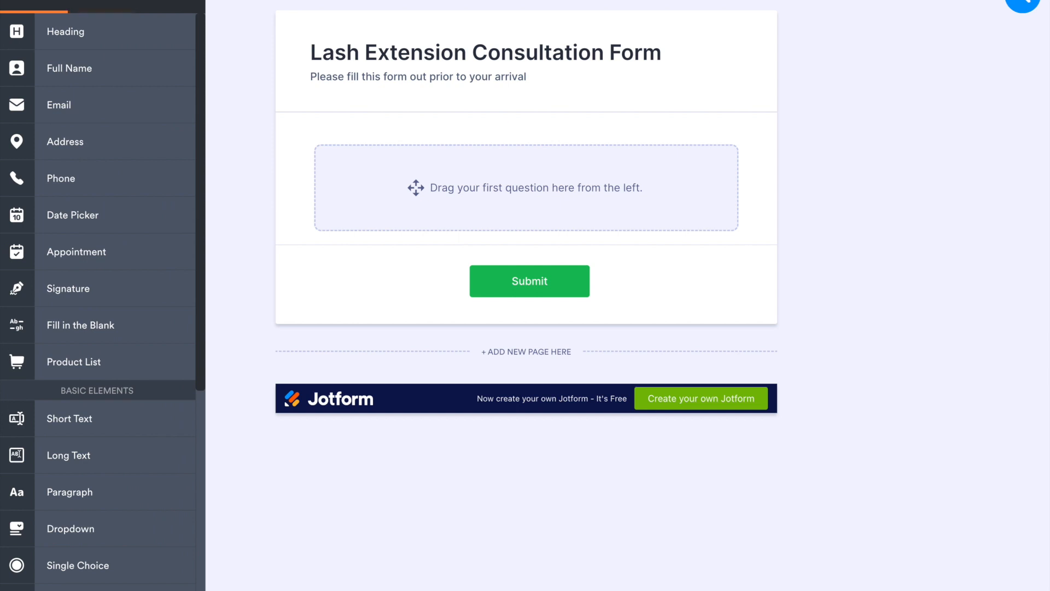
pyautogui.click(31, 2)
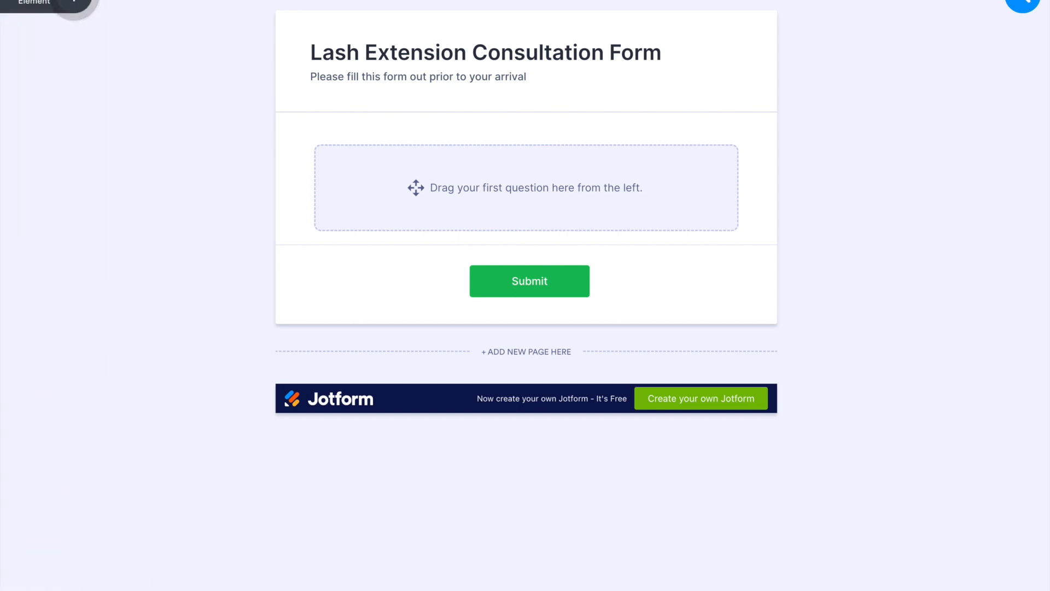
pyautogui.click(75, 6)
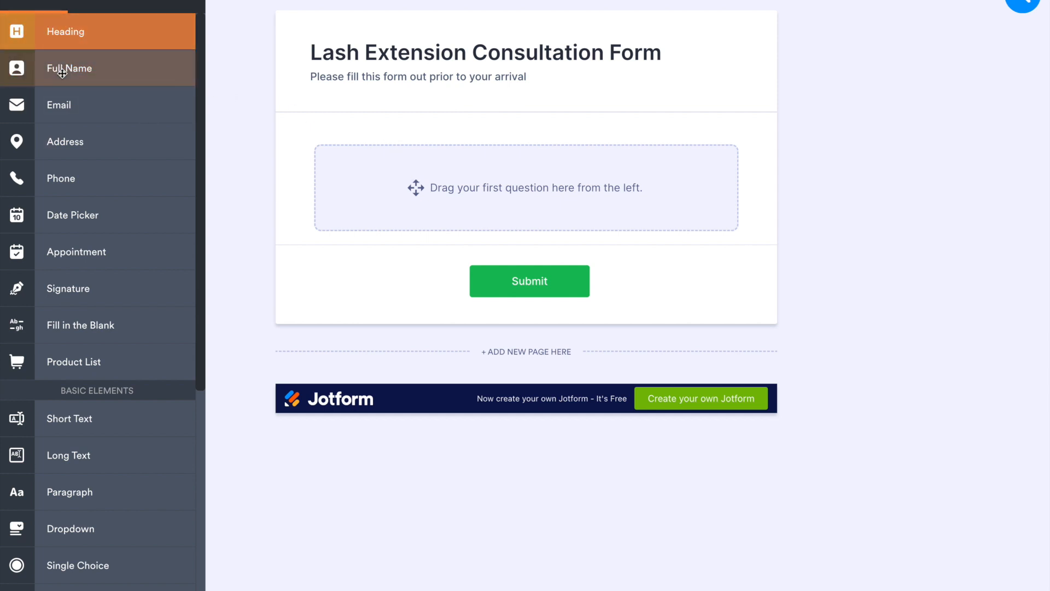
pyautogui.click(408, 109)
pyautogui.click(531, 234)
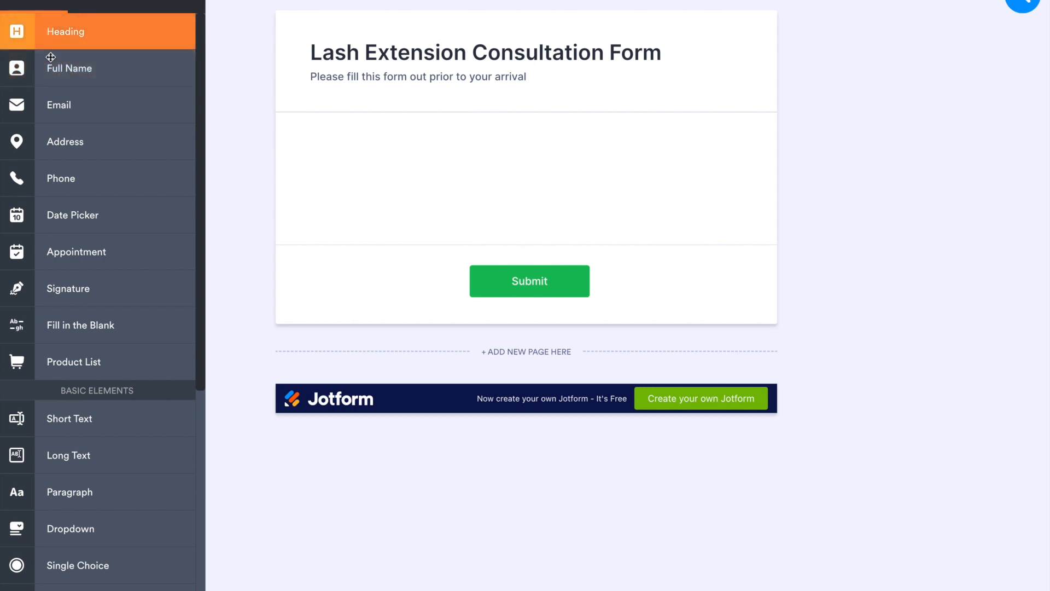
pyautogui.moveTo(78, 68); pyautogui.dragTo(432, 132)
pyautogui.moveTo(164, 104); pyautogui.dragTo(419, 258)
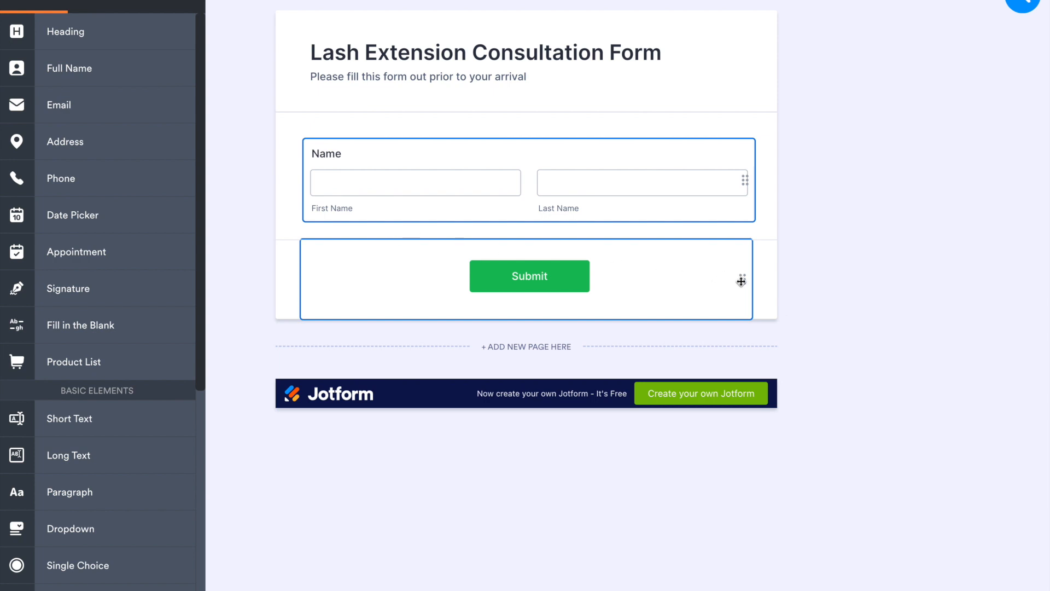
pyautogui.moveTo(43, 102); pyautogui.dragTo(519, 258)
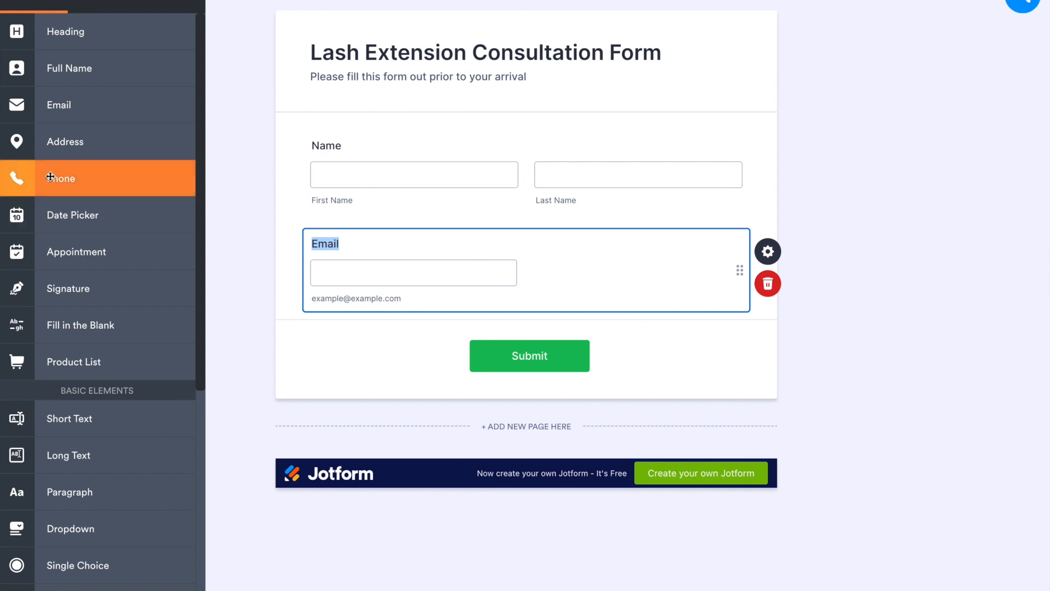
# Step: Add an Address field below the Email field and look over the form layout
pyautogui.moveTo(61, 142); pyautogui.dragTo(434, 340)
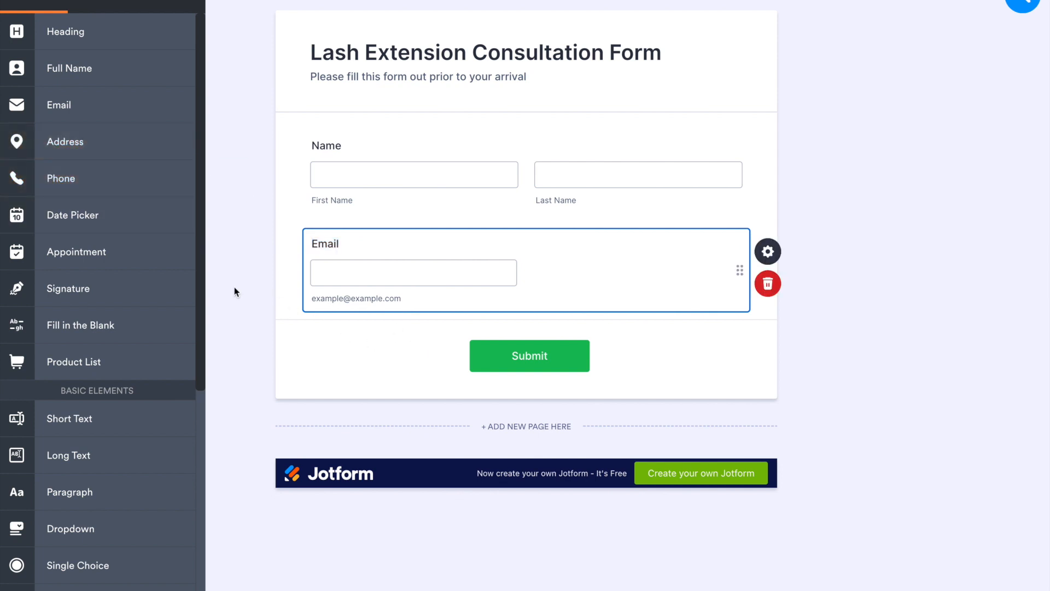
pyautogui.click(69, 142)
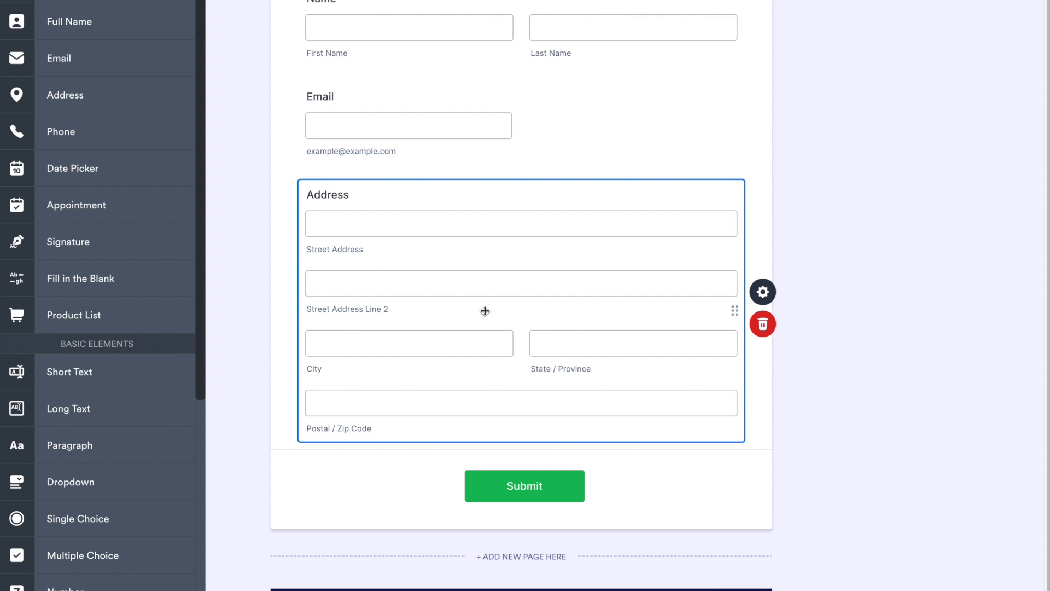
pyautogui.scroll(1, 489, 309)
pyautogui.scroll(-1, 489, 309)
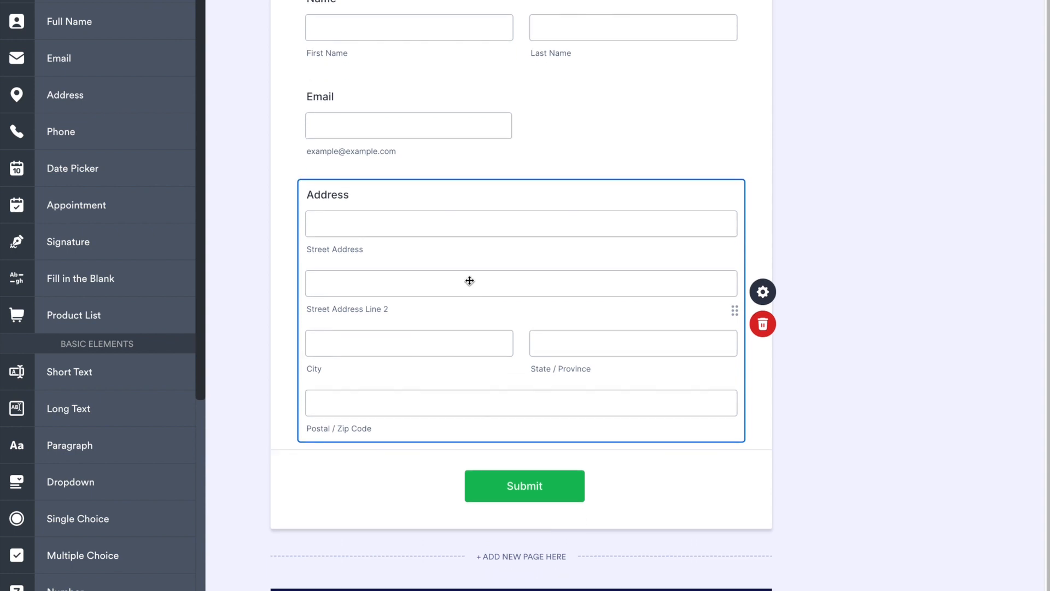
pyautogui.scroll(3, 474, 294)
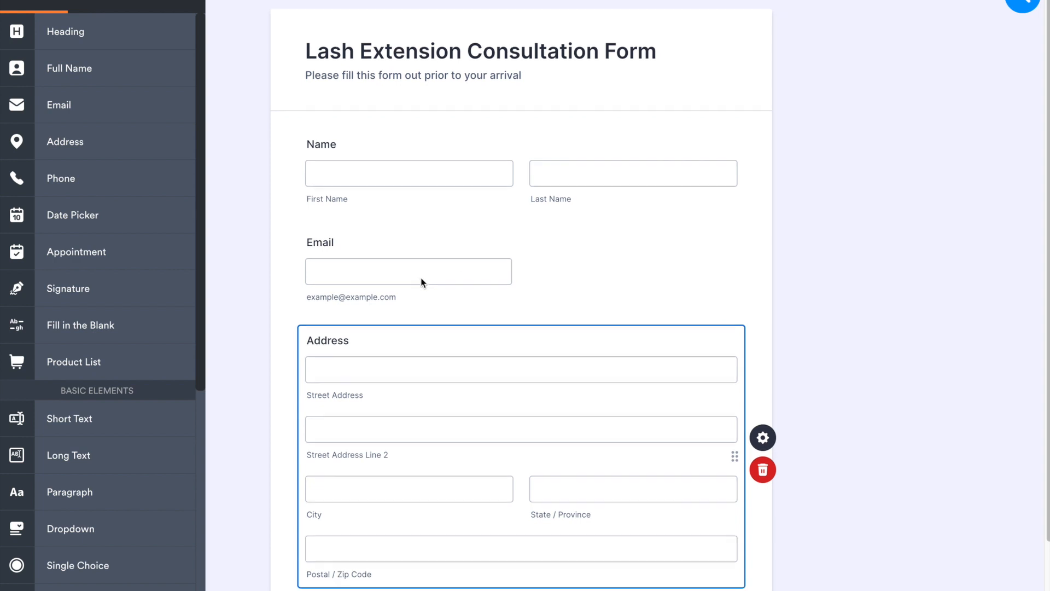
pyautogui.scroll(-3, 432, 273)
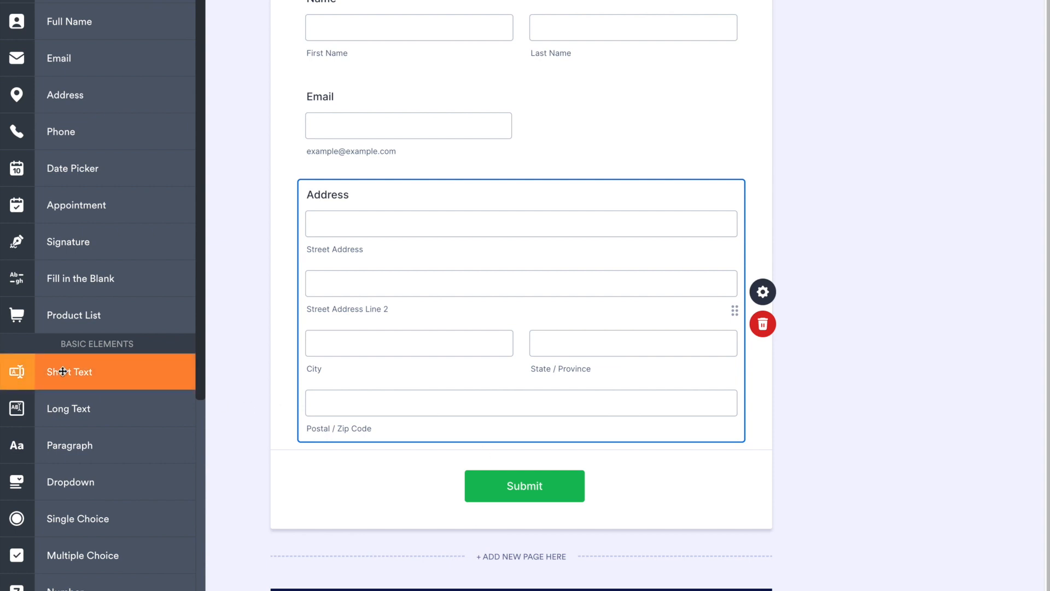
# Step: Add a Single Choice question below the address and word it "Would you like a patch test?"
pyautogui.scroll(-2, 62, 372)
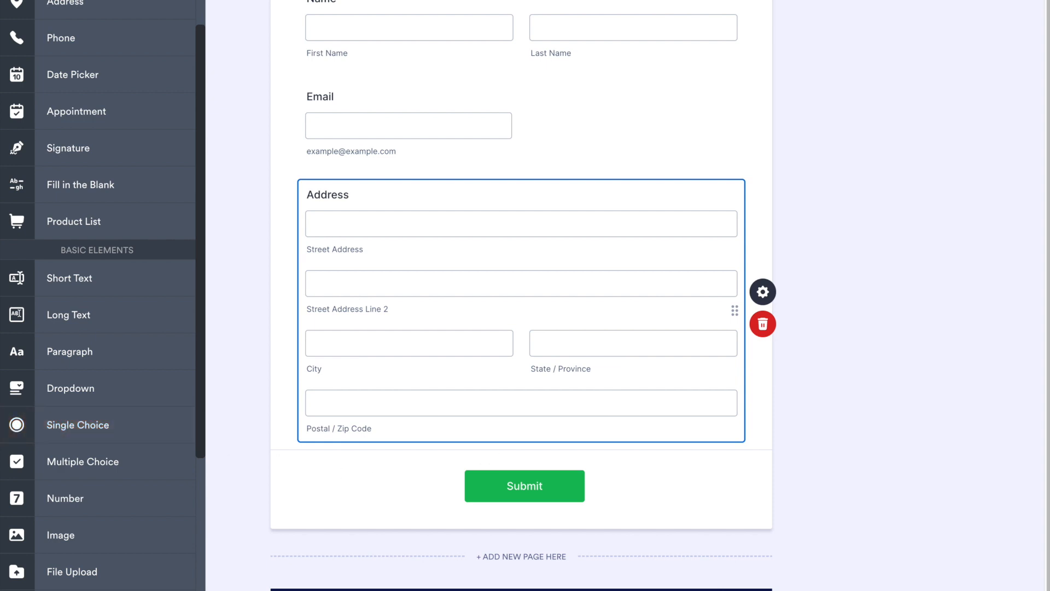
pyautogui.click(428, 455)
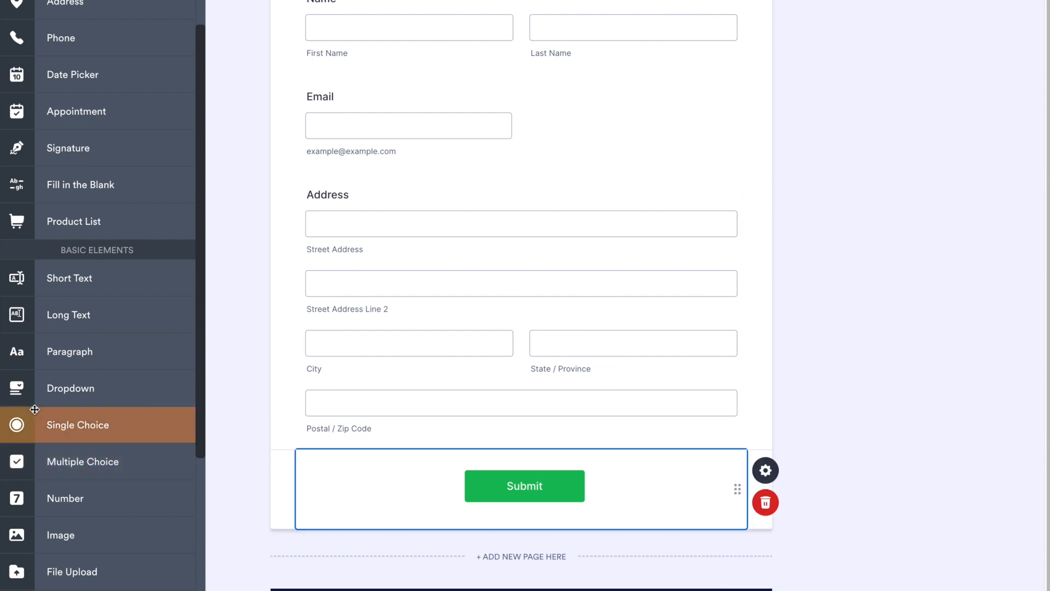
pyautogui.click(100, 432)
pyautogui.click(329, 425)
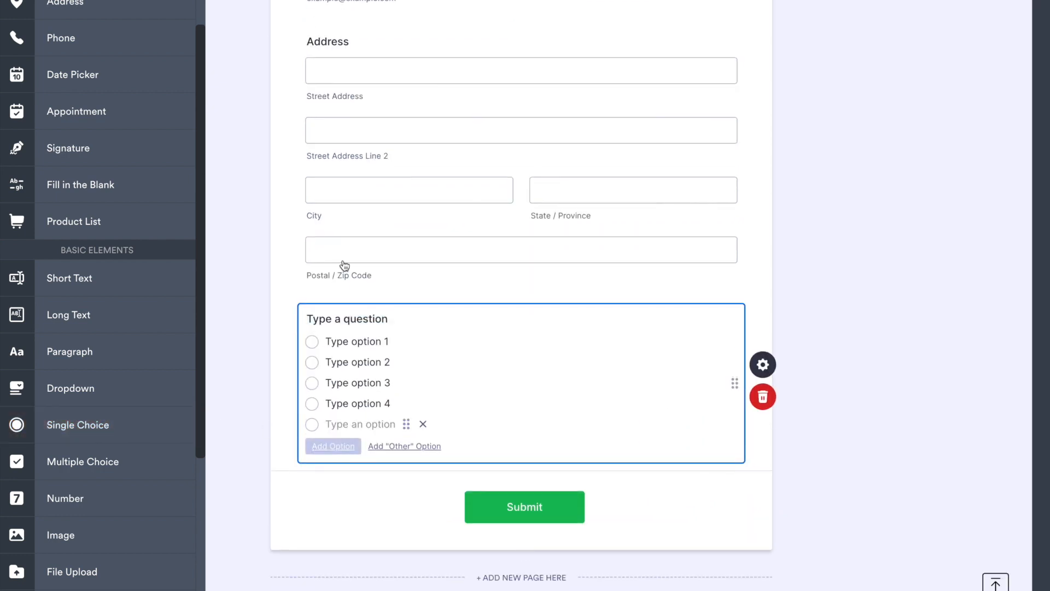
pyautogui.click(368, 320)
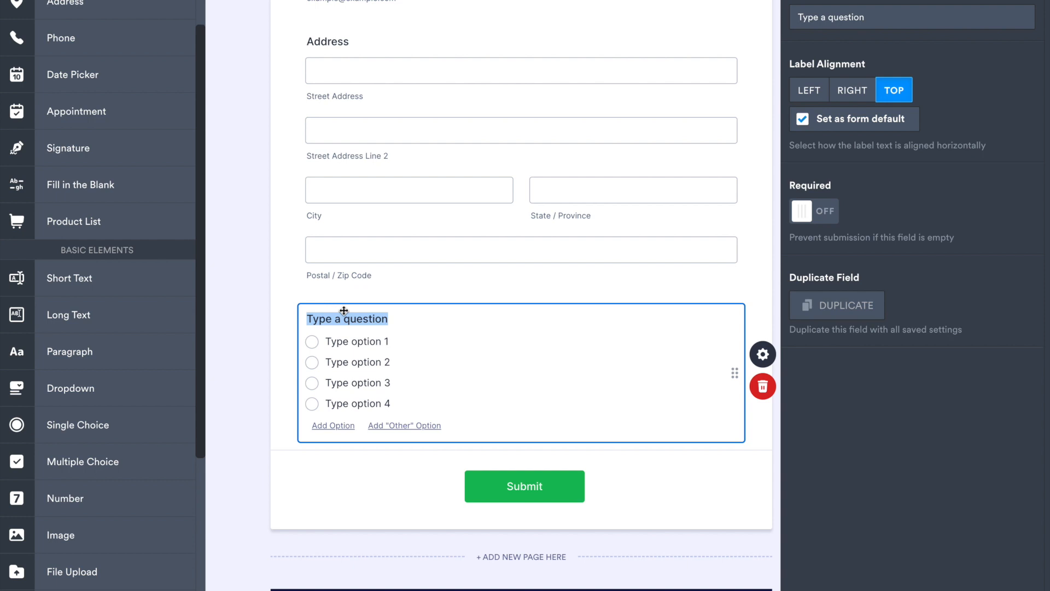
pyautogui.write('Would you like a patch test?')
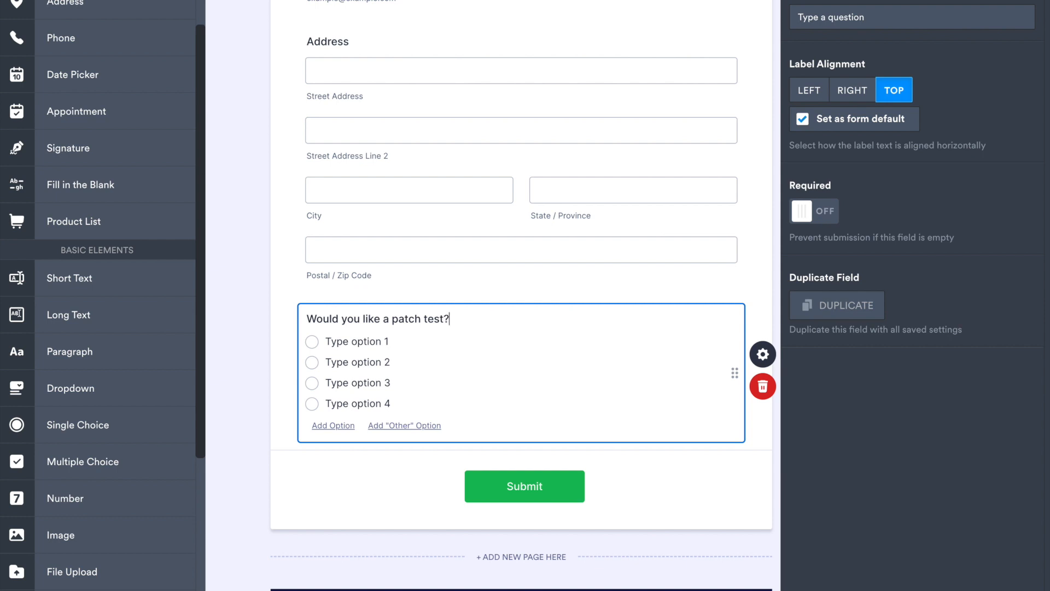
# Step: Set the patch test question's options to "Yes" and "No" and remove the two unused ones
pyautogui.click(361, 339)
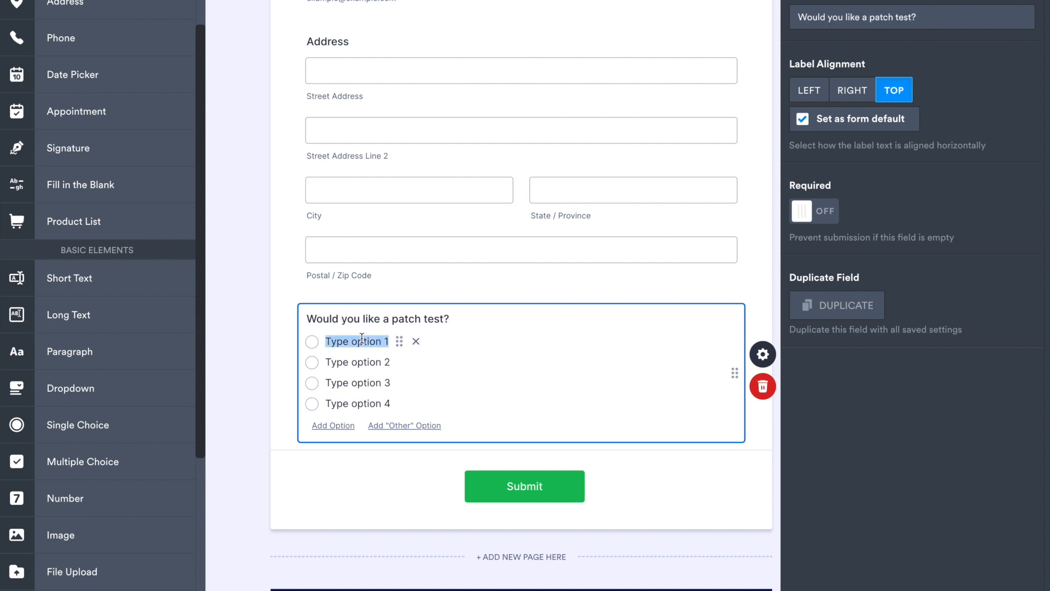
pyautogui.write('Yes')
pyautogui.click(364, 360)
pyautogui.write('No')
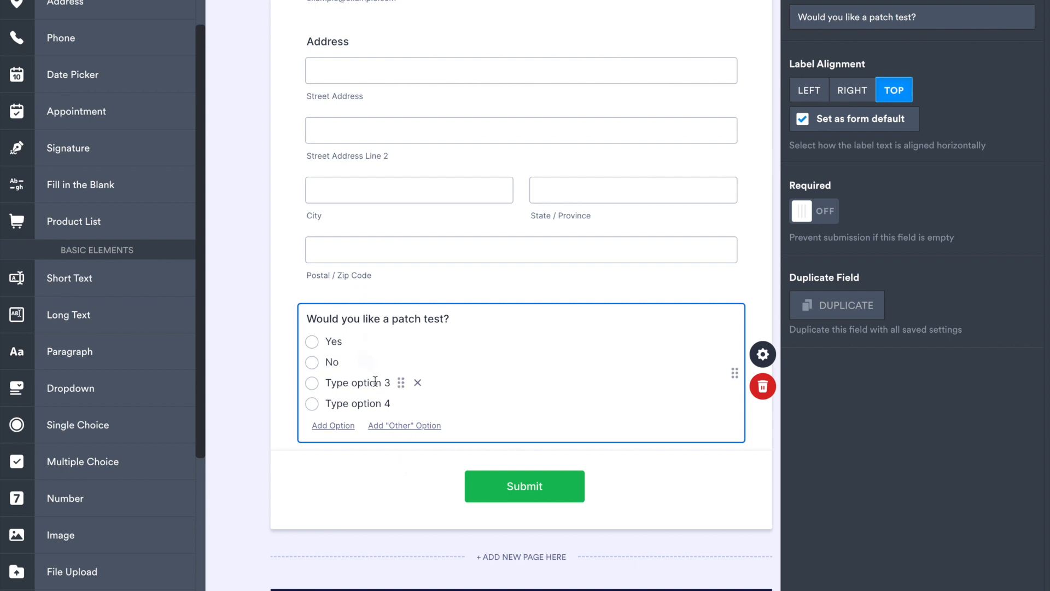
pyautogui.click(426, 386)
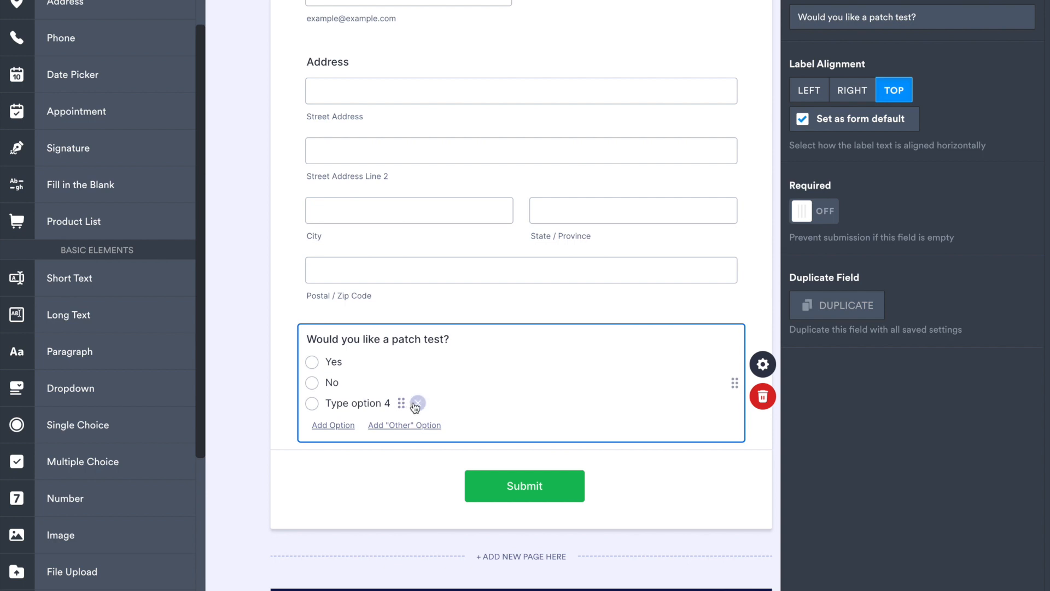
pyautogui.click(415, 403)
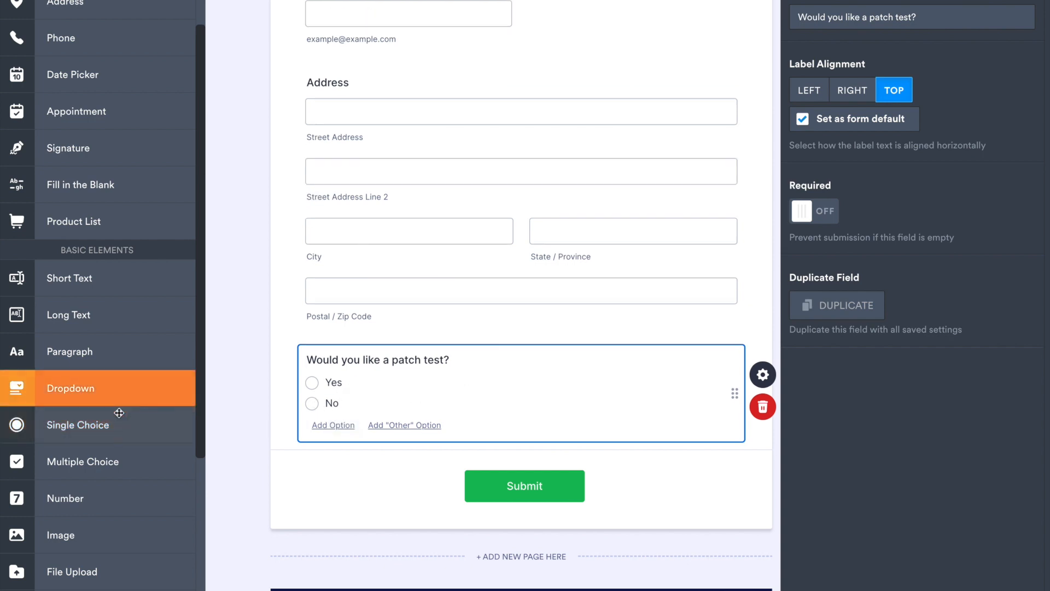
# Step: Add a Dropdown question below the patch test question and word it "Hsve you had this service before?"
pyautogui.moveTo(110, 387); pyautogui.dragTo(427, 438)
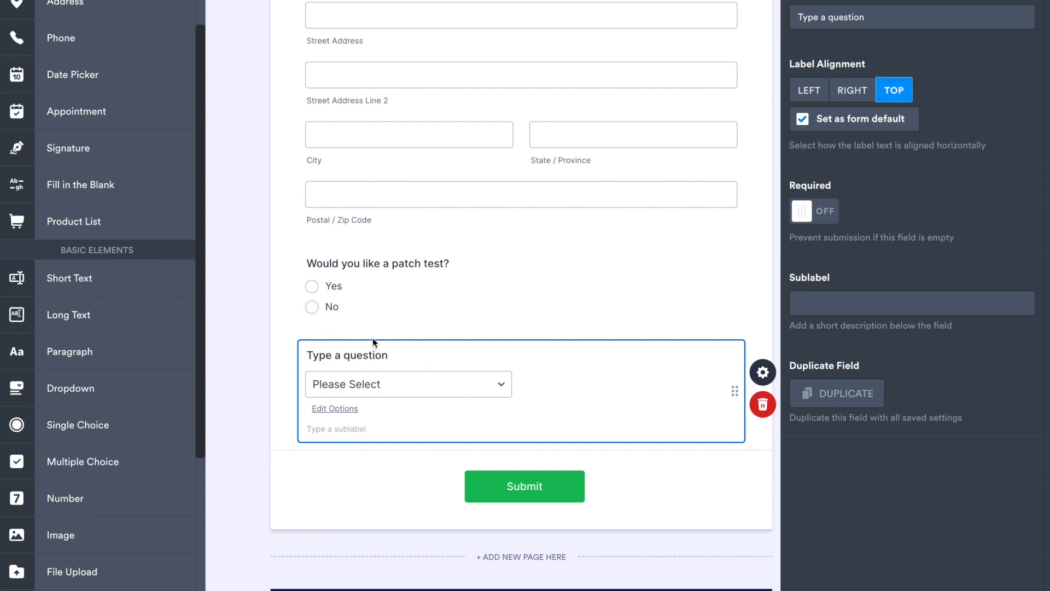
pyautogui.click(363, 355)
pyautogui.tripleClick(362, 354)
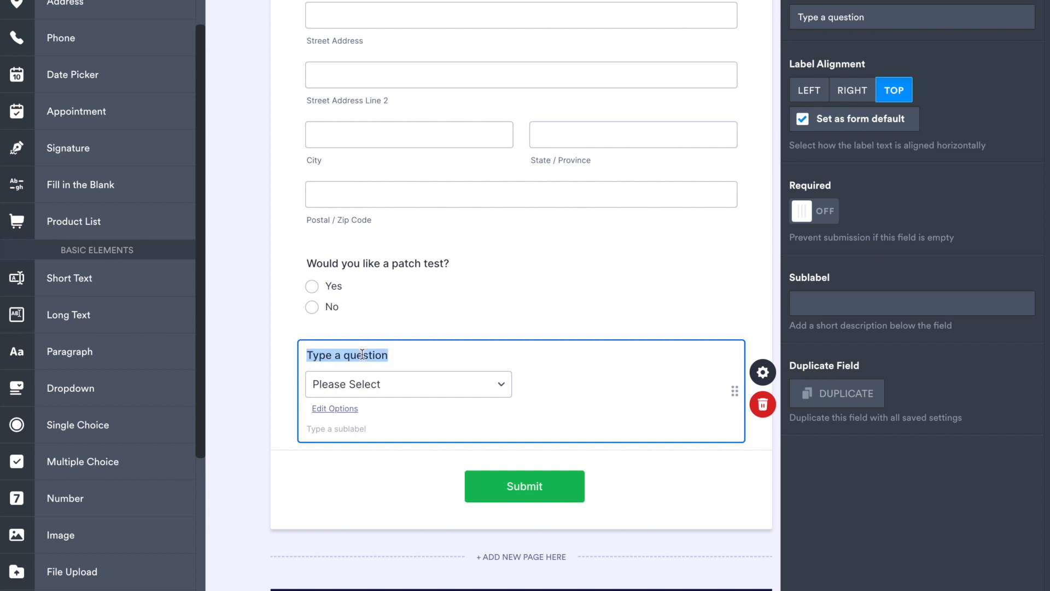
pyautogui.write('Hsve')
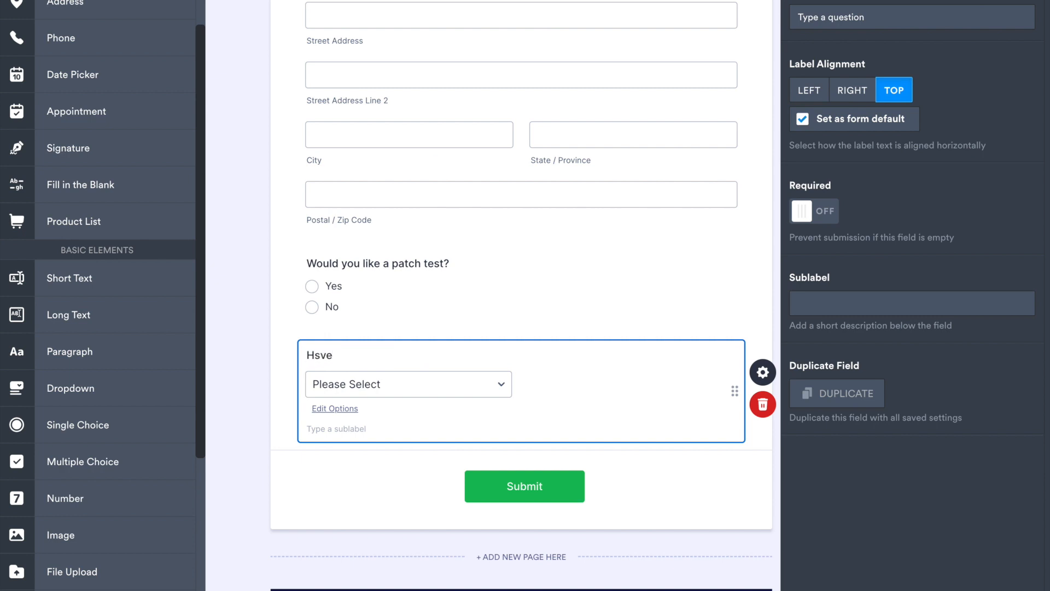
pyautogui.write(' you had this service before?')
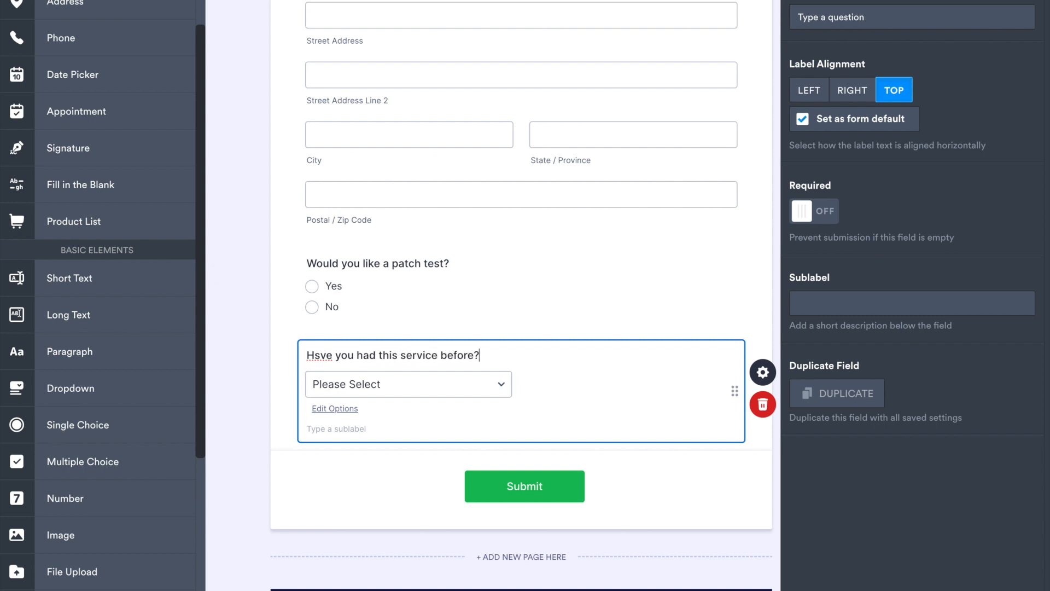
# Step: Edit the answer options of the dropdown about having had this service before
pyautogui.click(345, 409)
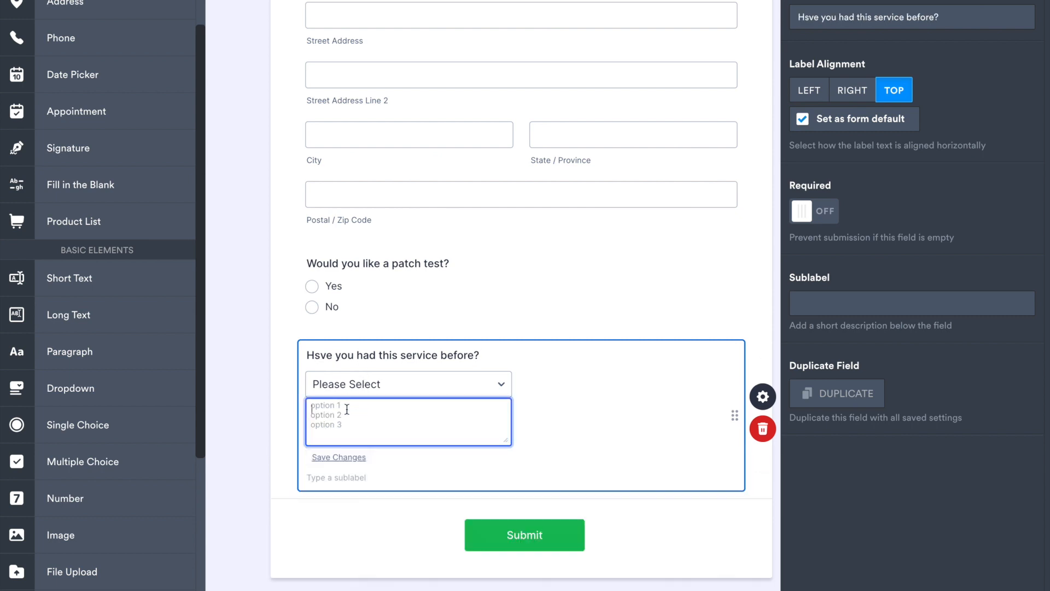
pyautogui.write('Yes')
pyautogui.click(595, 476)
pyautogui.click(613, 452)
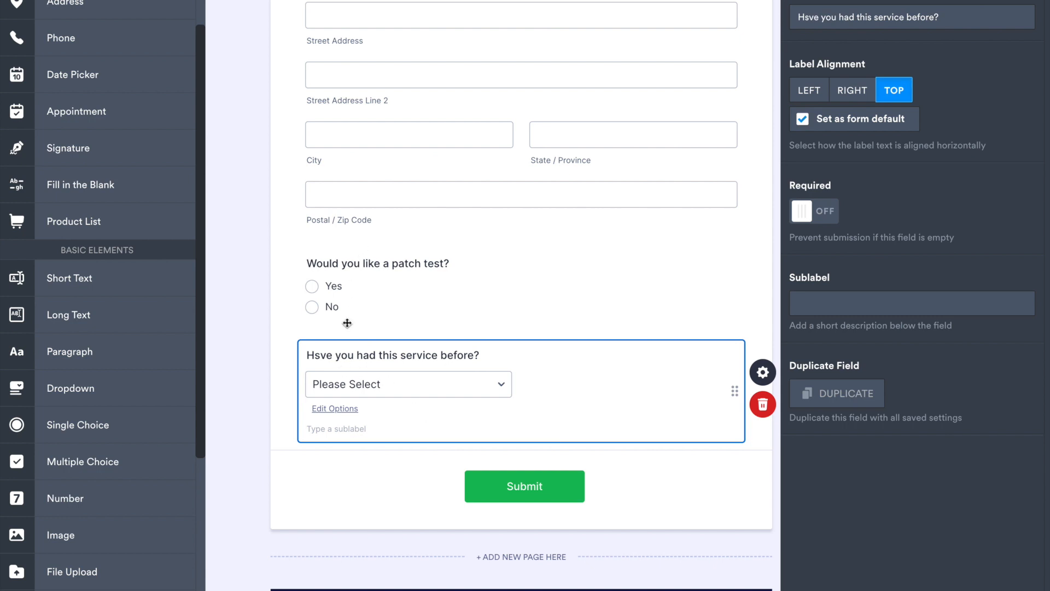
# Step: Add a Multiple Choice question below the dropdown and word it "Do you have any allergies to the following?"
pyautogui.moveTo(61, 465); pyautogui.dragTo(405, 482)
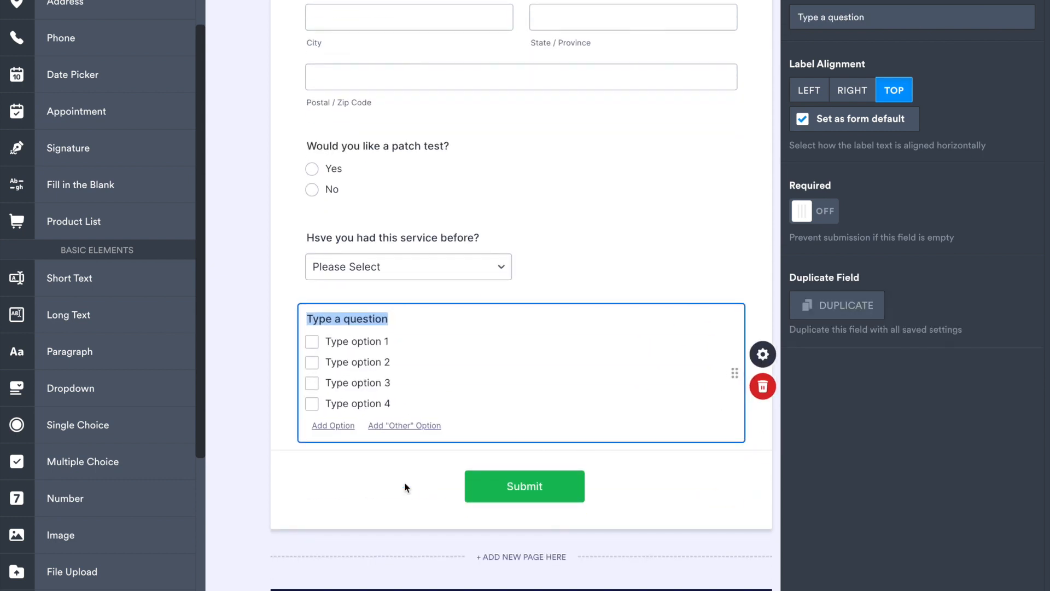
pyautogui.click(338, 317)
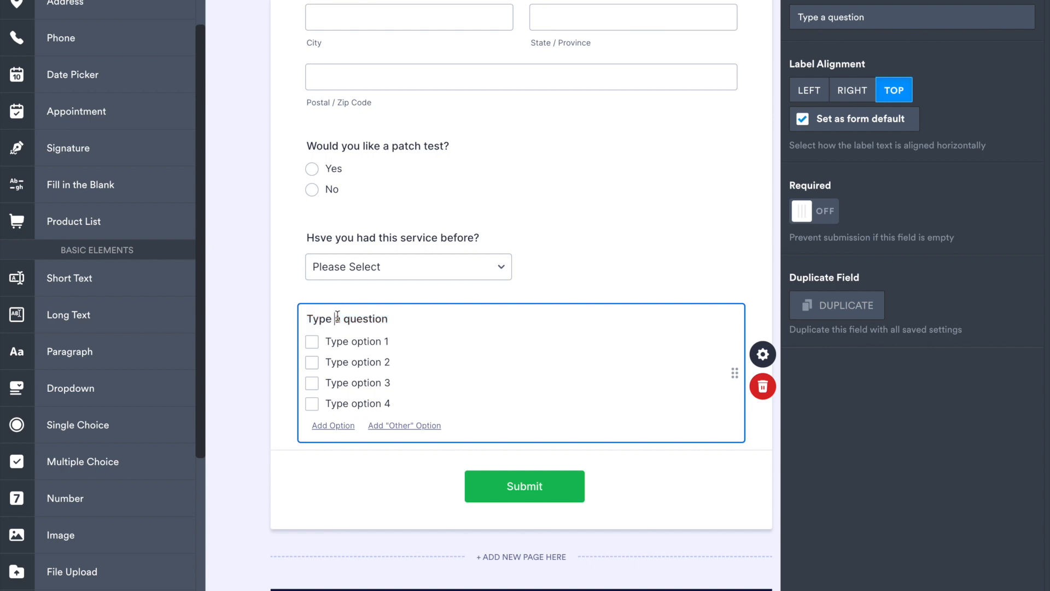
pyautogui.tripleClick(337, 316)
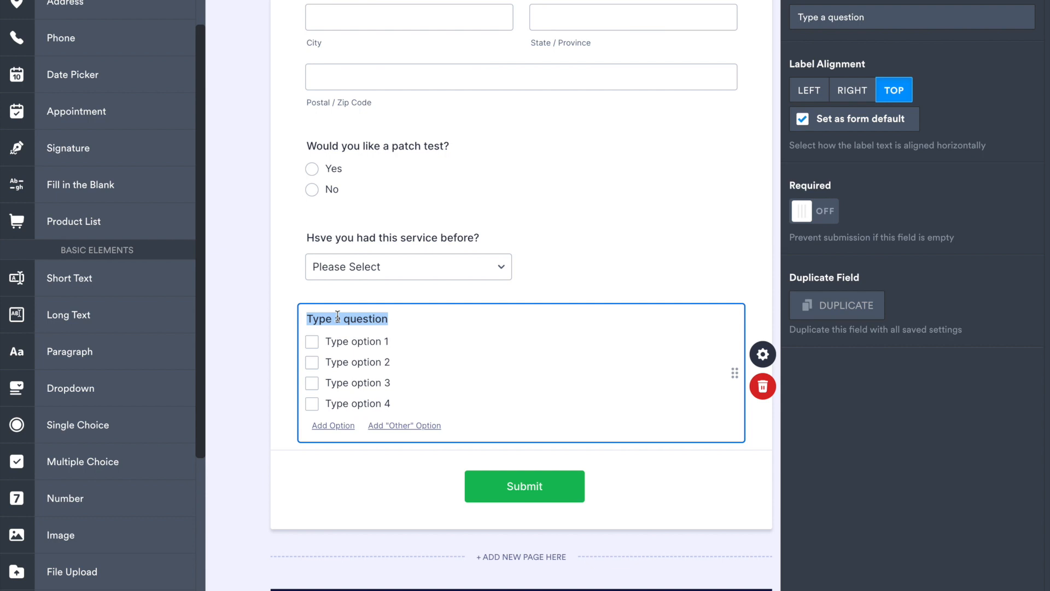
pyautogui.write('Do you have any allergies')
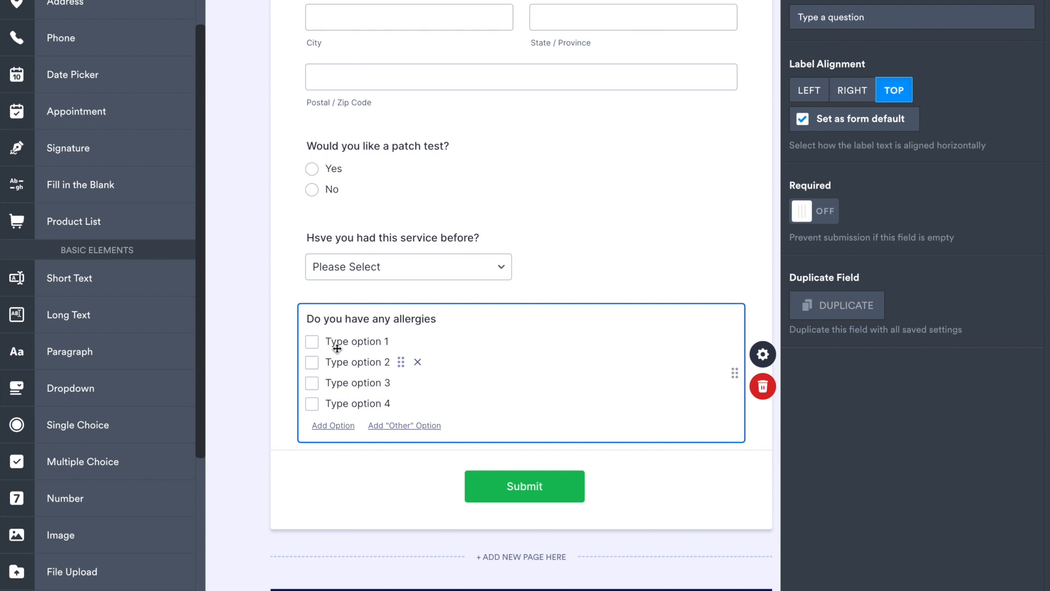
pyautogui.write(', if')
pyautogui.write('to the follo')
pyautogui.write('wing?')
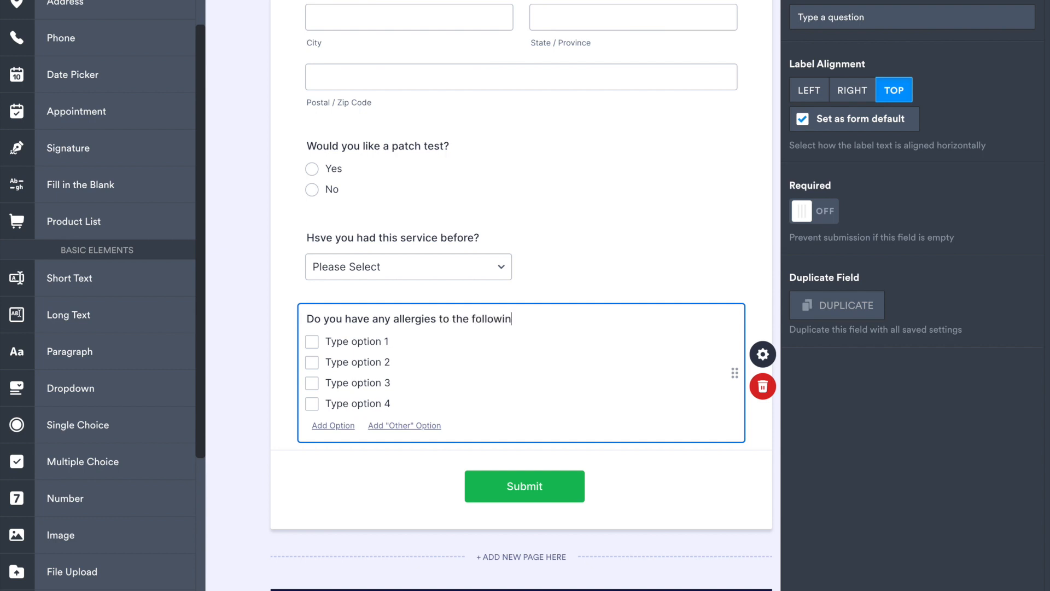
# Step: Name the first three answer options of the allergies question "Latex", "Medical Tape" and "Bandages"
pyautogui.click(343, 340)
pyautogui.write('La')
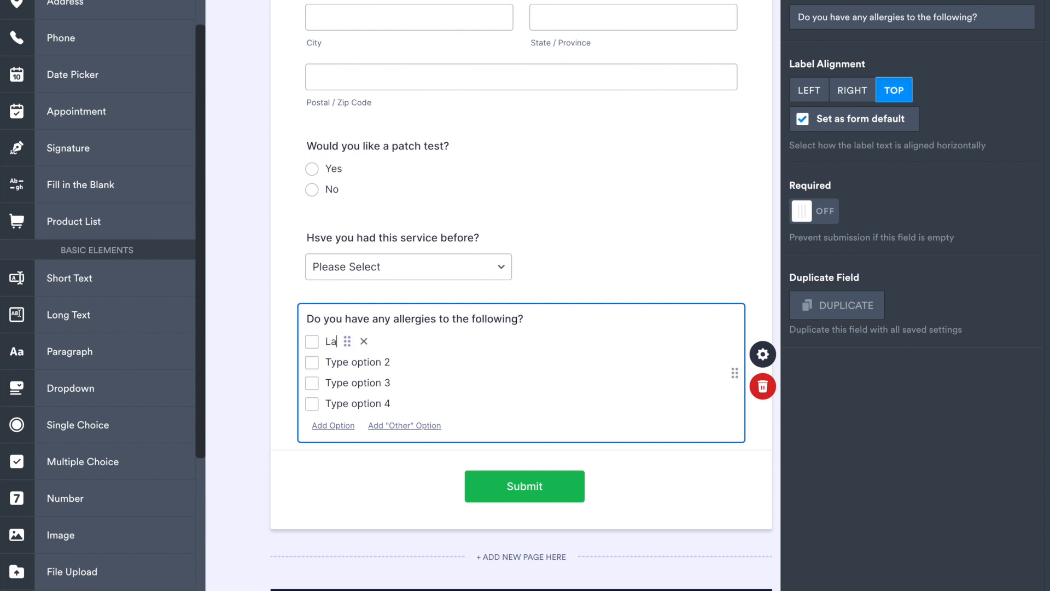
pyautogui.write('tex')
pyautogui.click(342, 363)
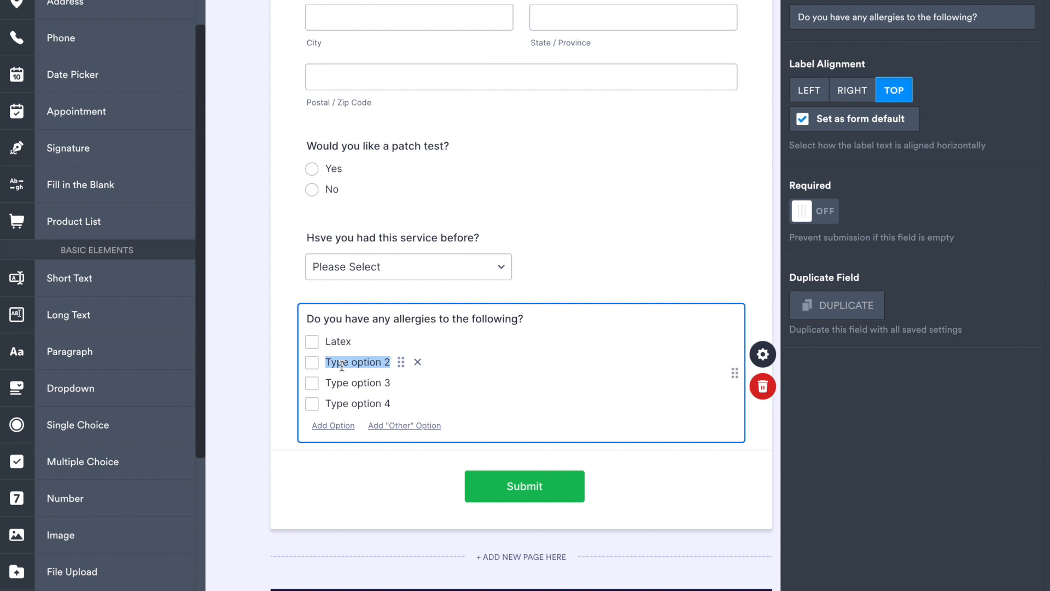
pyautogui.write('Medical Tape')
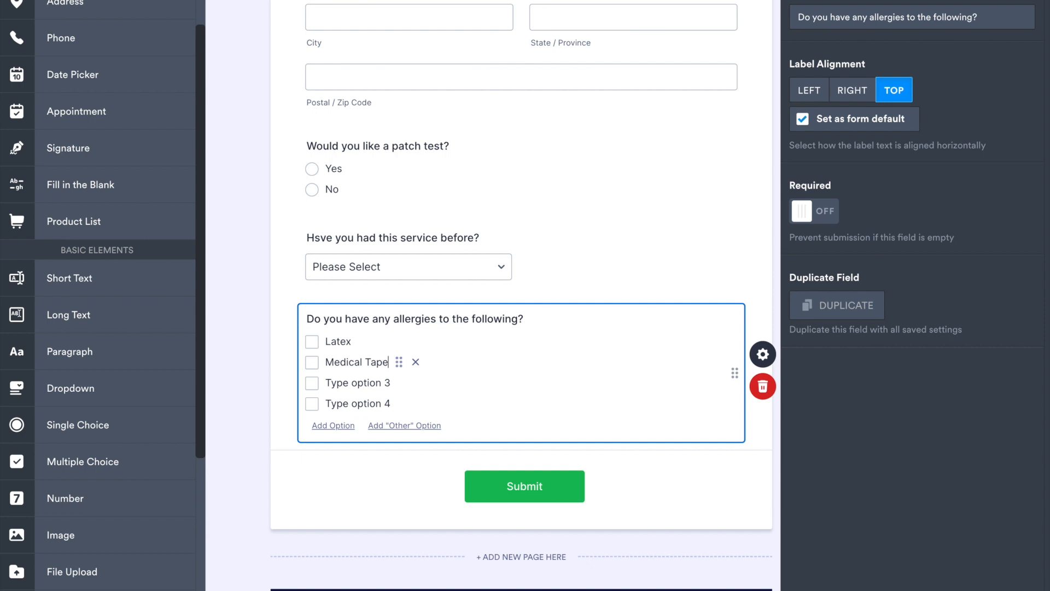
pyautogui.click(337, 382)
pyautogui.write('Bandages')
# Step: Name the fourth answer option of the allergies question "Acrylates/ Cynoacrylate"
pyautogui.click(336, 403)
pyautogui.doubleClick(335, 402)
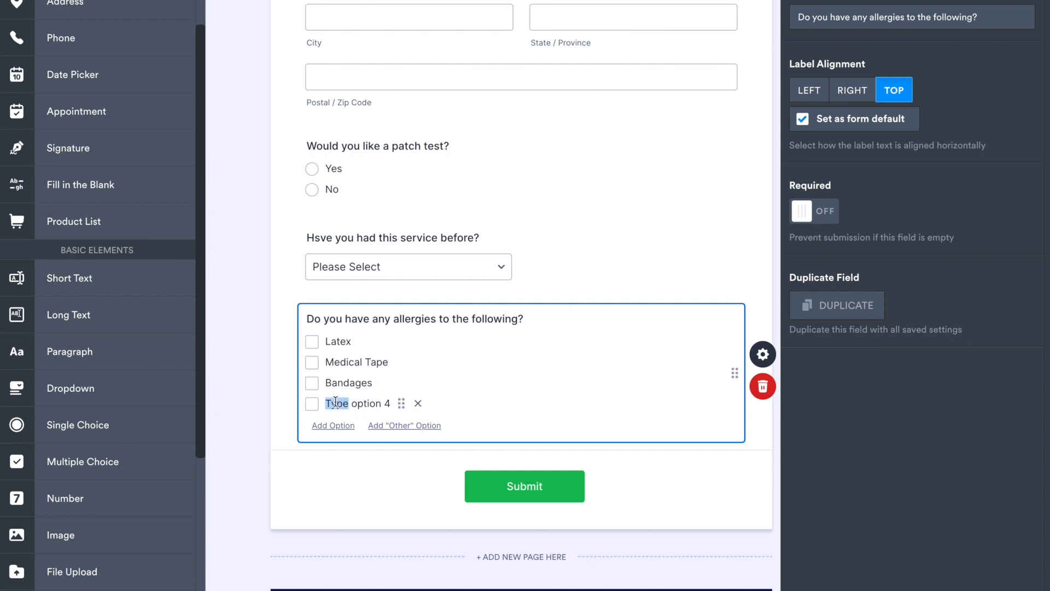
pyautogui.write('C')
pyautogui.write('ynoa')
pyautogui.press('BackSpace')
pyautogui.press('BackSpace')
pyautogui.press('BackSpace')
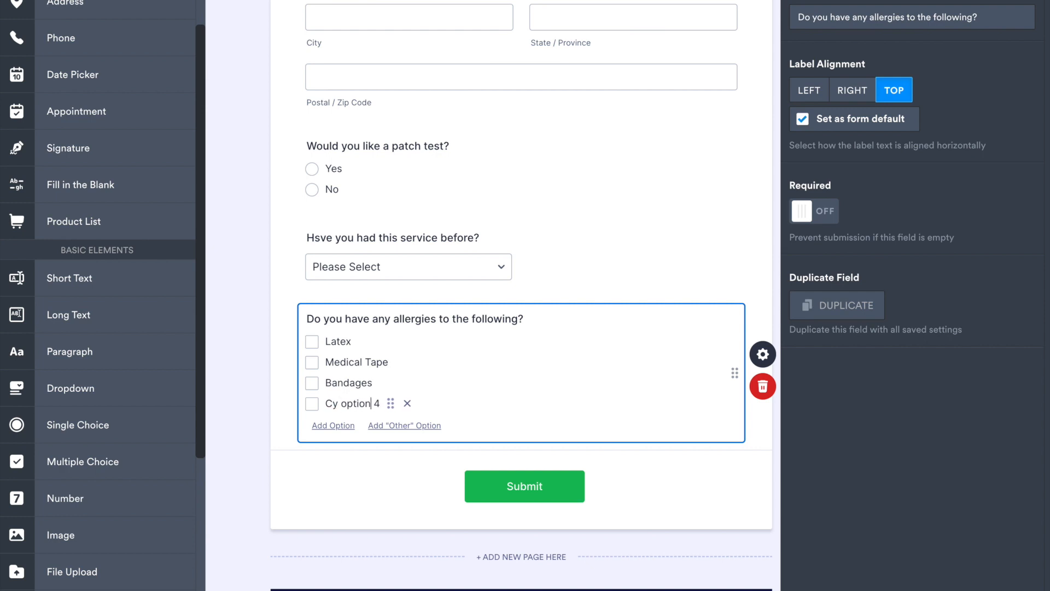
pyautogui.press('BackSpace')
pyautogui.press('BackSpace')
pyautogui.press('BackSpace')
pyautogui.press('BackSpace')
pyautogui.press('BackSpace')
pyautogui.press('BackSpace')
pyautogui.press('BackSpace')
pyautogui.press('BackSpace')
pyautogui.press('BackSpace')
pyautogui.press('BackSpace')
pyautogui.press('BackSpace')
pyautogui.write('Acrylates/ Cynoa')
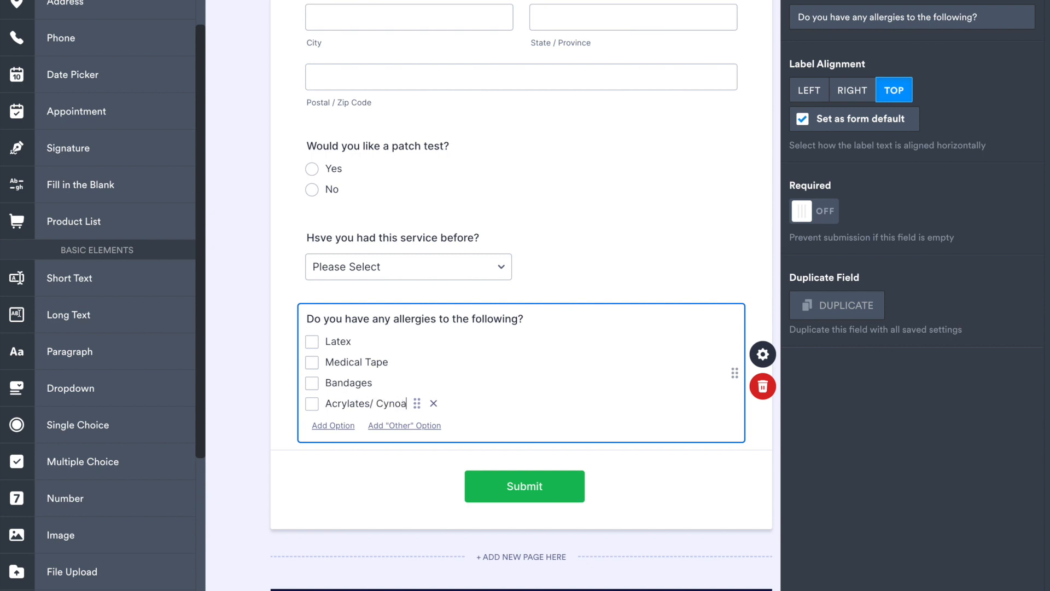
pyautogui.write('crylate')
pyautogui.click(535, 428)
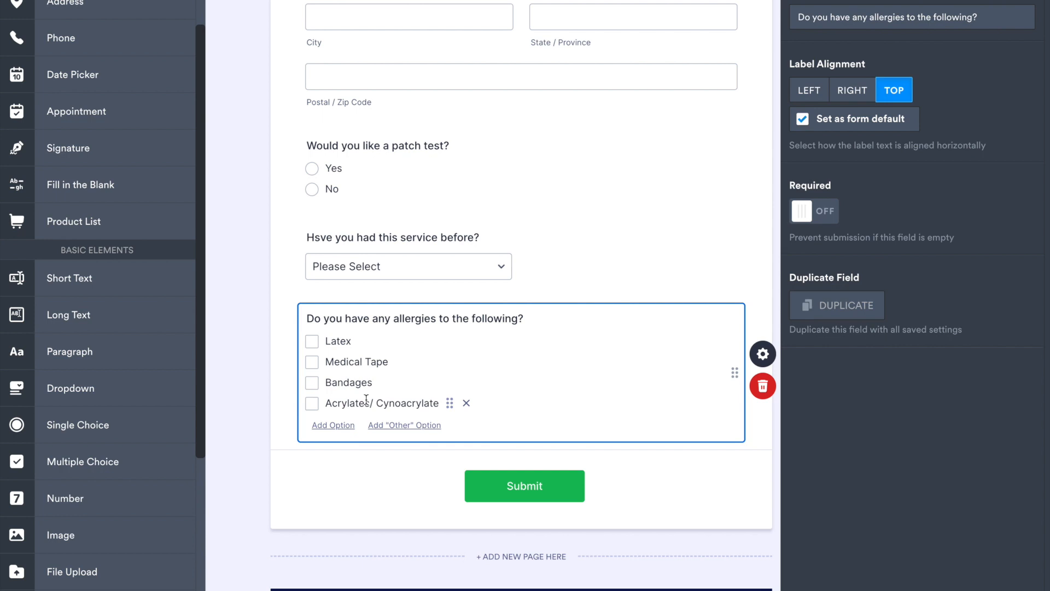
# Step: Add a Long Text question at the end of the form and label it "Salon Policies"
pyautogui.moveTo(68, 316); pyautogui.dragTo(397, 480)
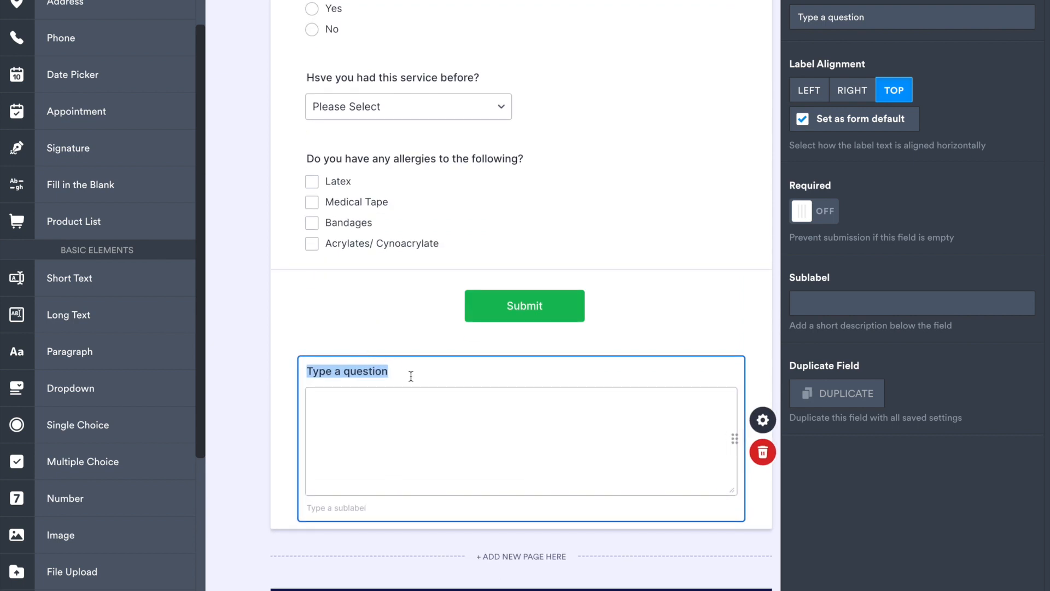
pyautogui.write('Salon ')
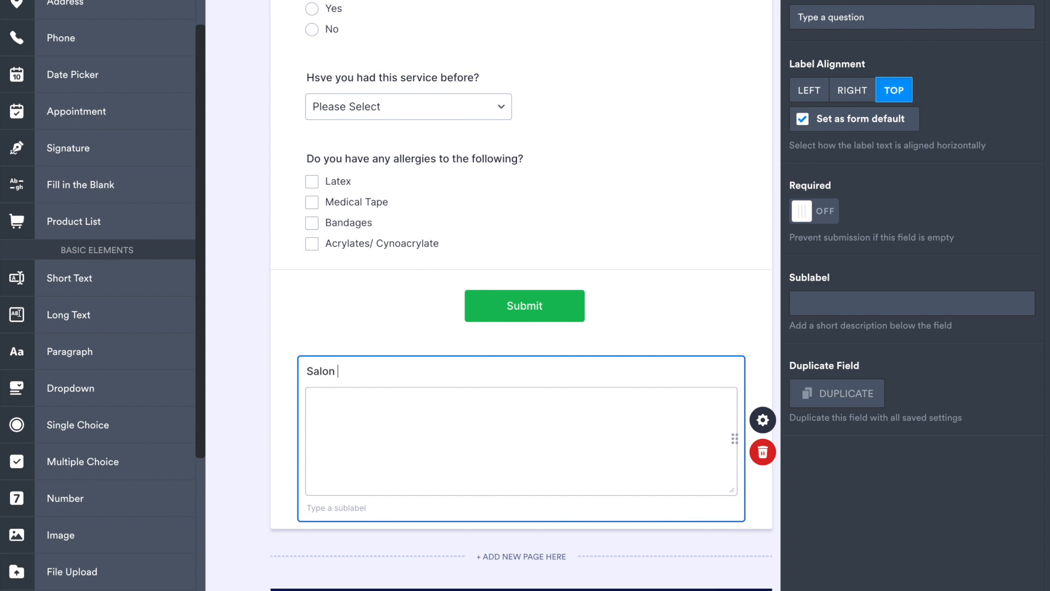
pyautogui.write('Policies')
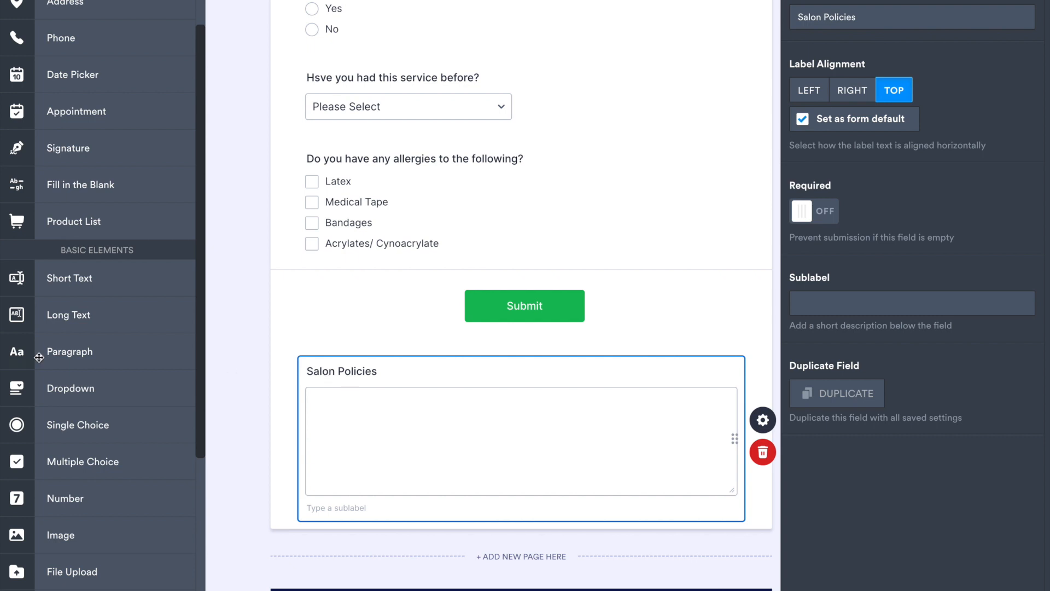
# Step: Reword the Long Text question as "Have had any reactions to this service in the past? If yes please explain"
pyautogui.click(351, 372)
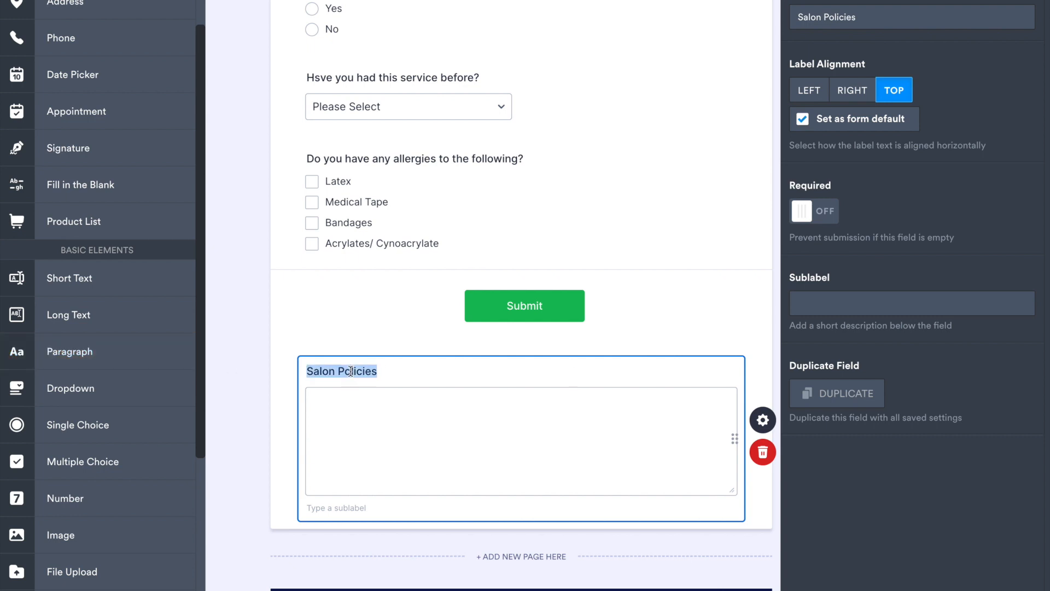
pyautogui.write('Hav')
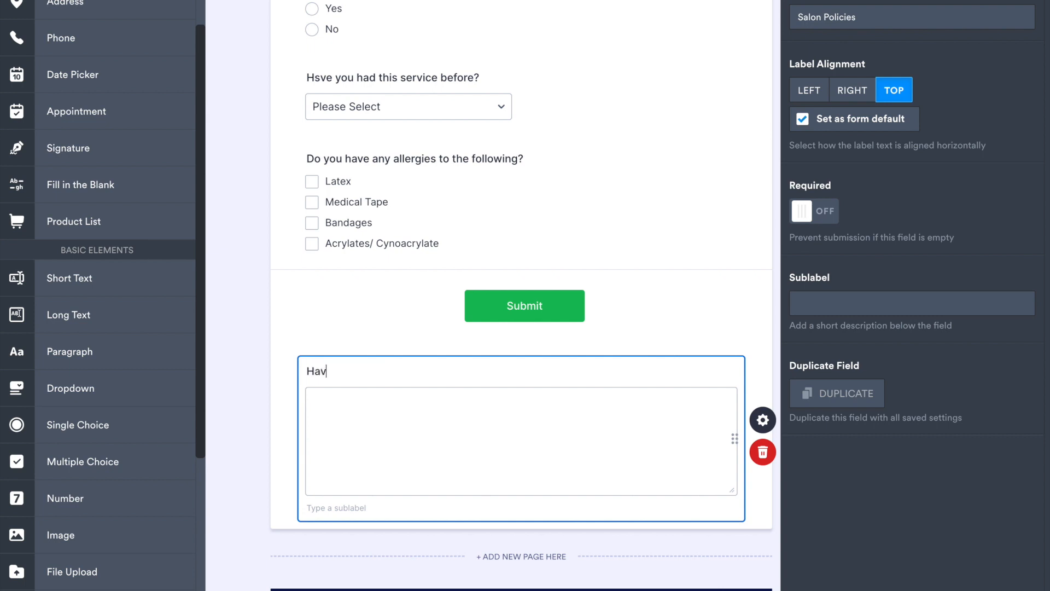
pyautogui.write('e had and')
pyautogui.press('BackSpace')
pyautogui.write('y reactions to ')
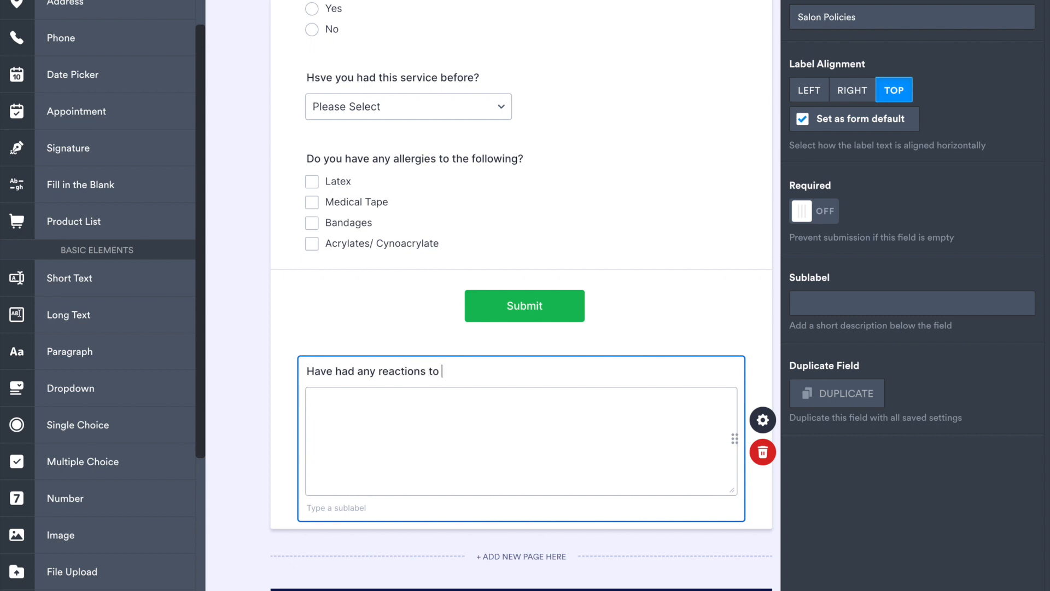
pyautogui.write('this service in the ')
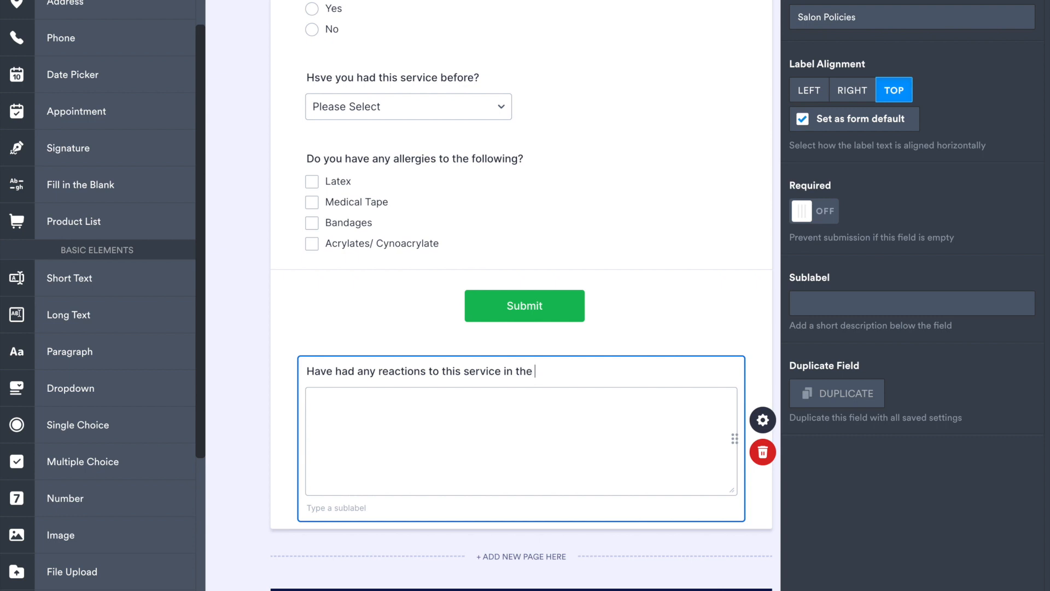
pyautogui.write('past? If yes please ex')
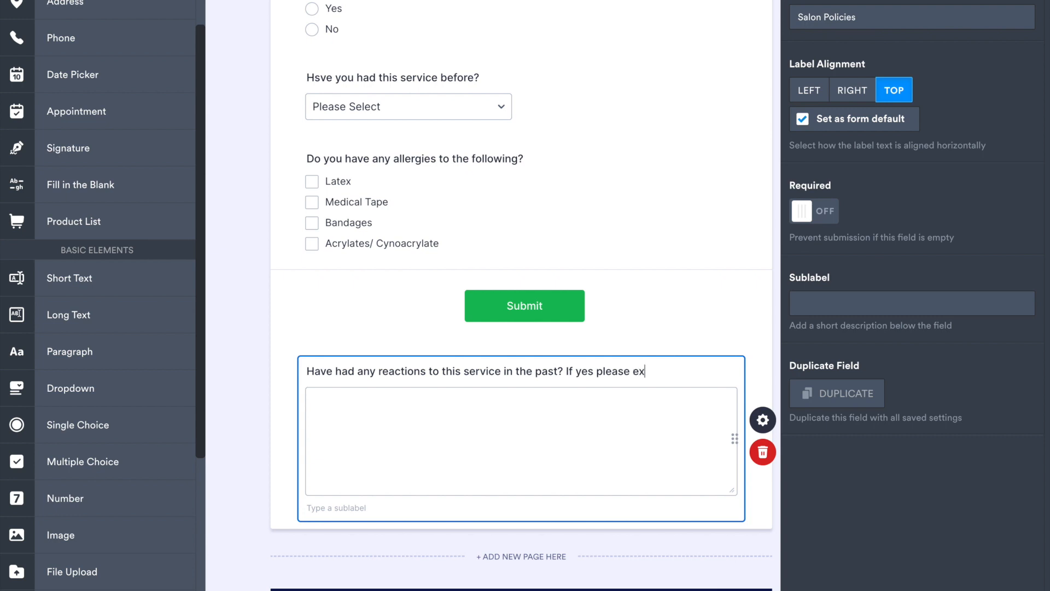
pyautogui.write('plain')
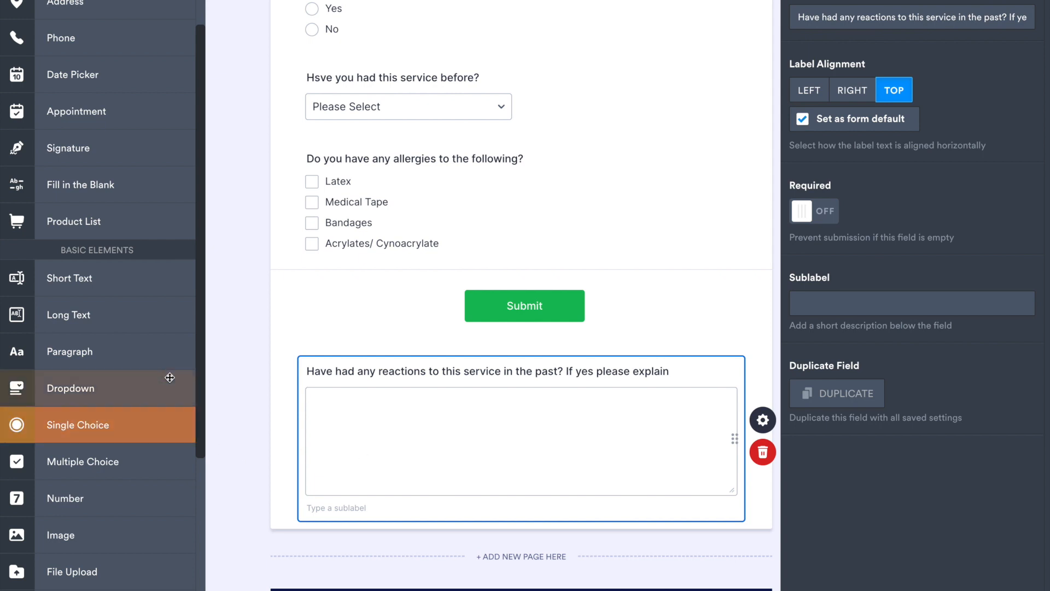
pyautogui.scroll(-3, 195, 323)
pyautogui.moveTo(214, 418); pyautogui.dragTo(231, 242)
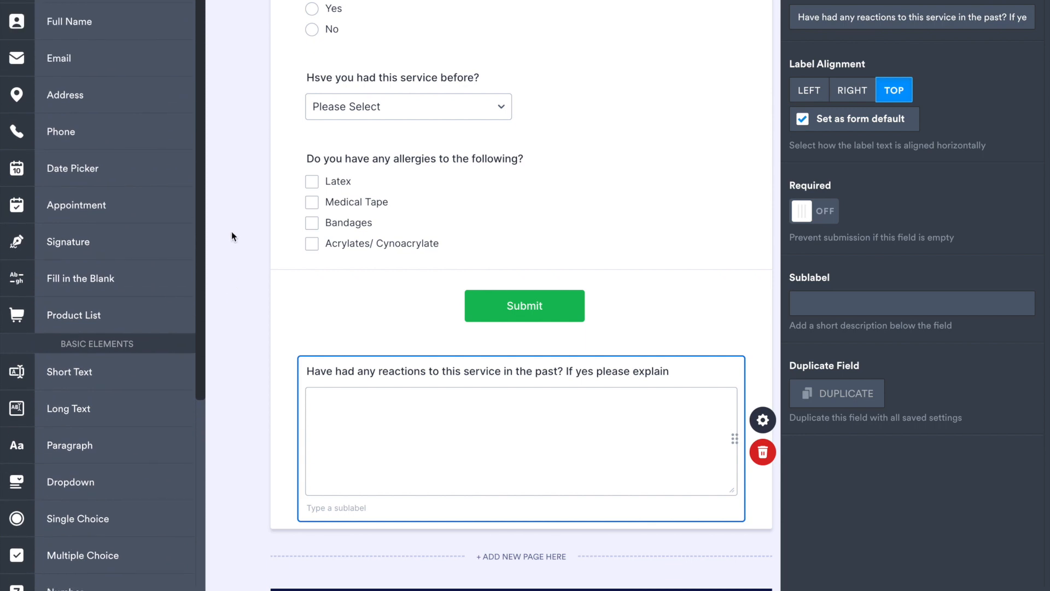
pyautogui.moveTo(199, 219); pyautogui.dragTo(208, 413)
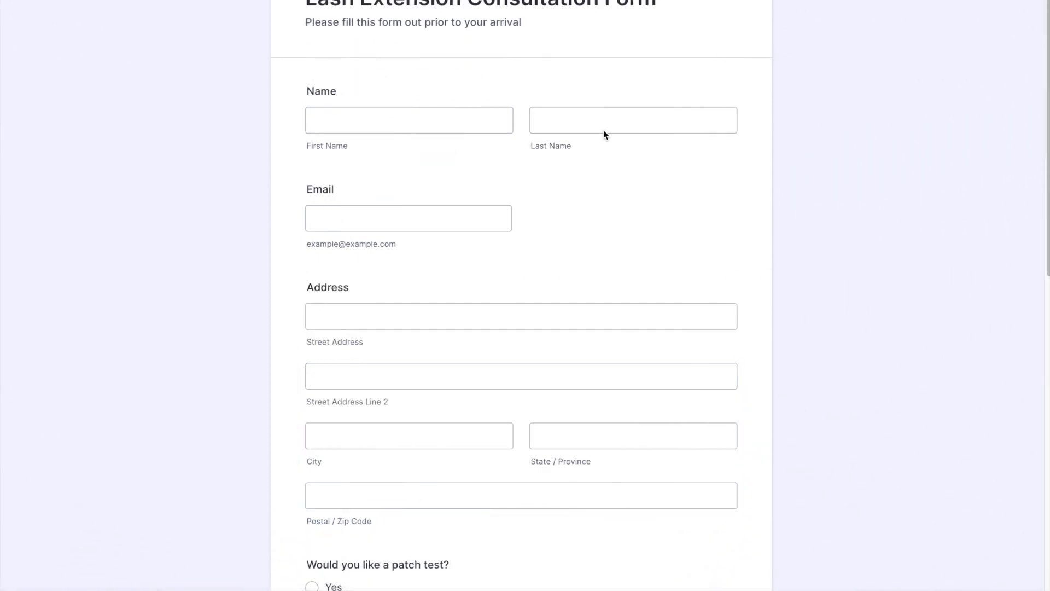
pyautogui.scroll(-10, 603, 130)
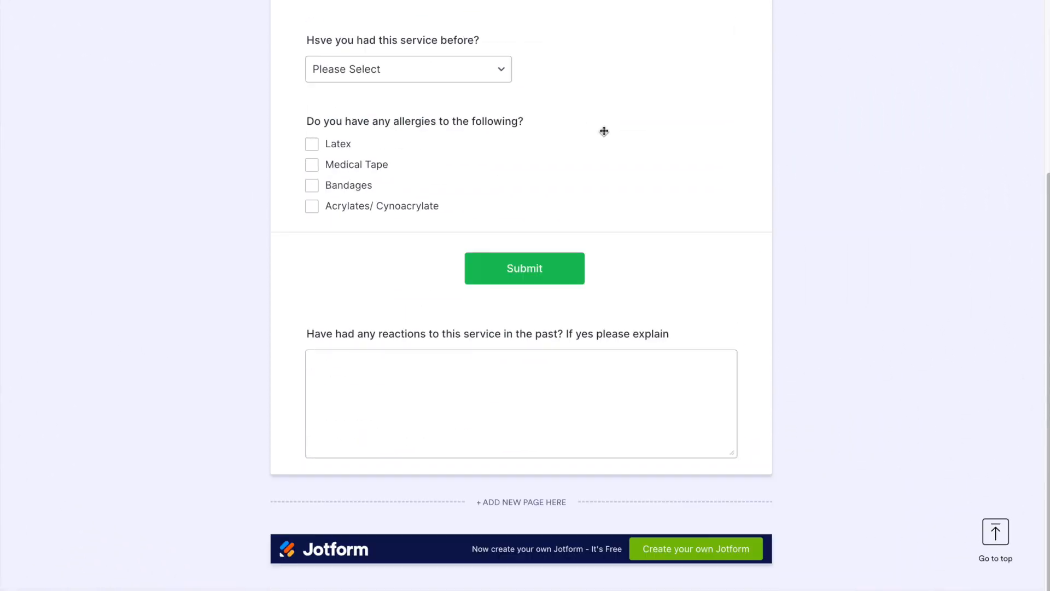
# Step: Add a Short Text question below the reactions question and word it "How did hear about my salon?"
pyautogui.click(41, 2)
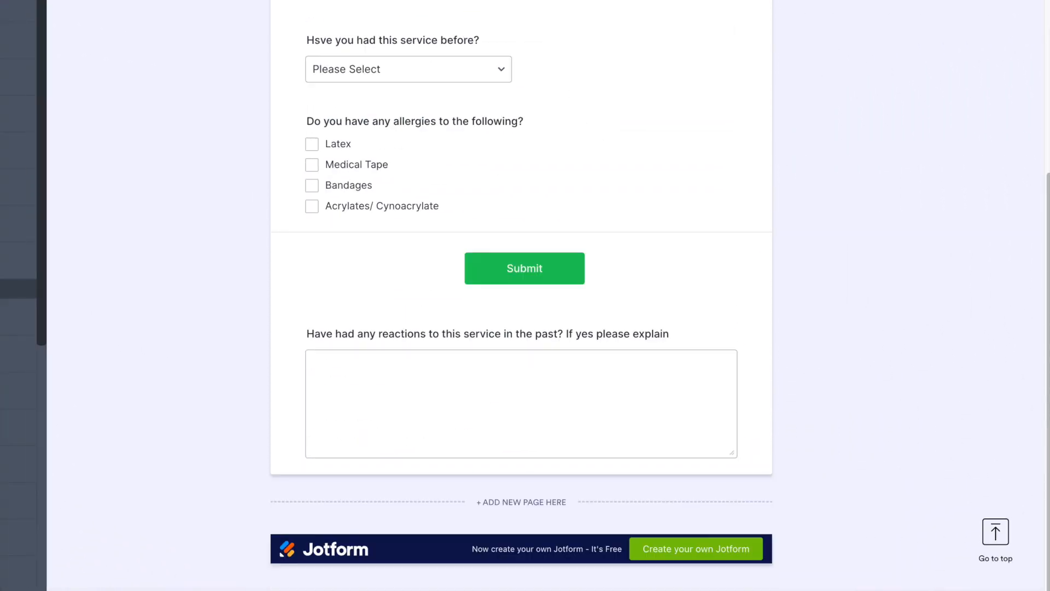
pyautogui.click(389, 380)
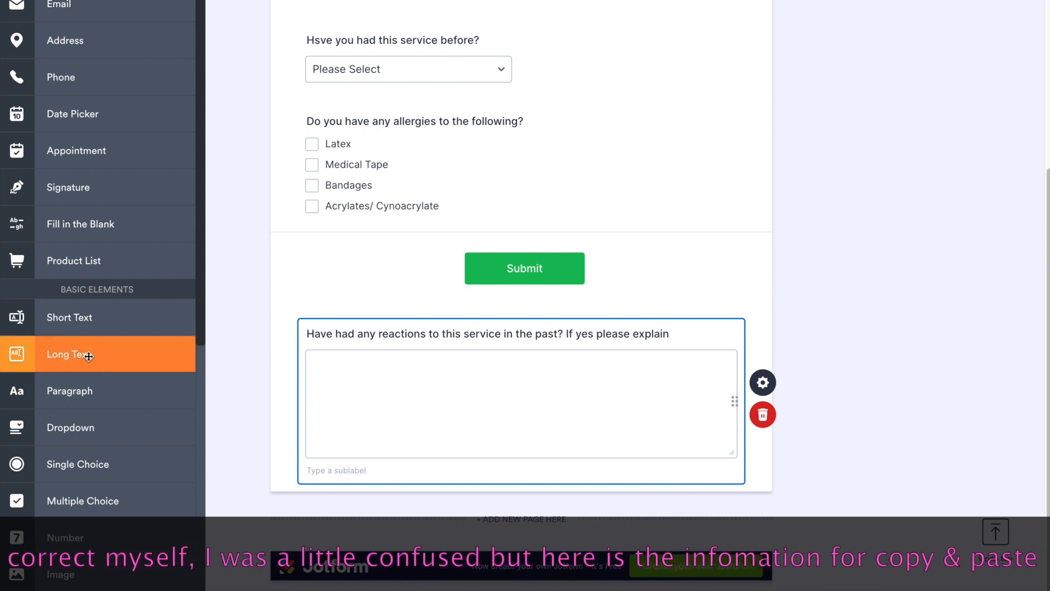
pyautogui.click(63, 334)
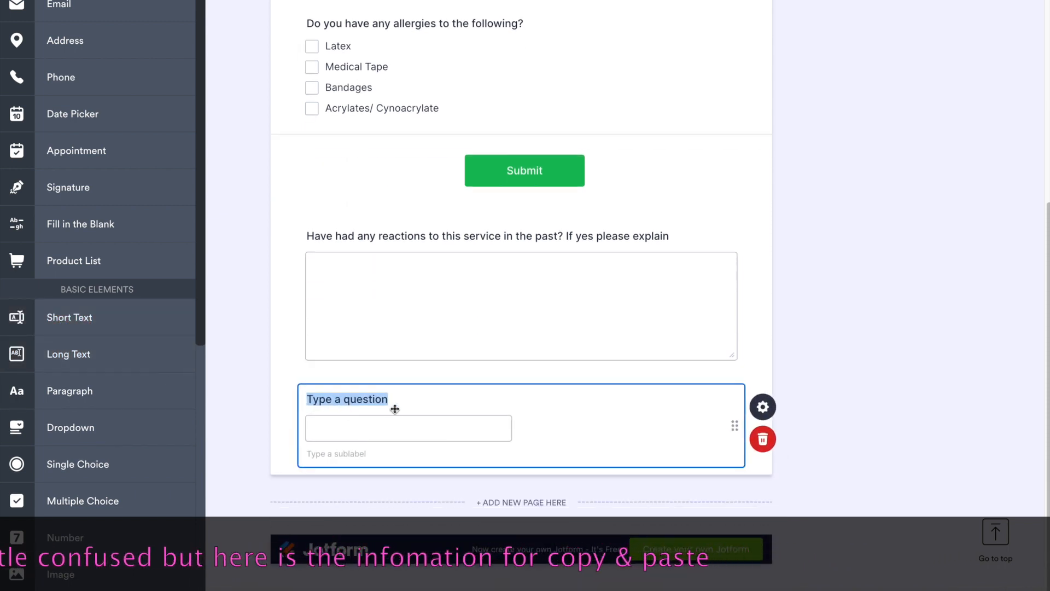
pyautogui.doubleClick(320, 404)
pyautogui.tripleClick(321, 404)
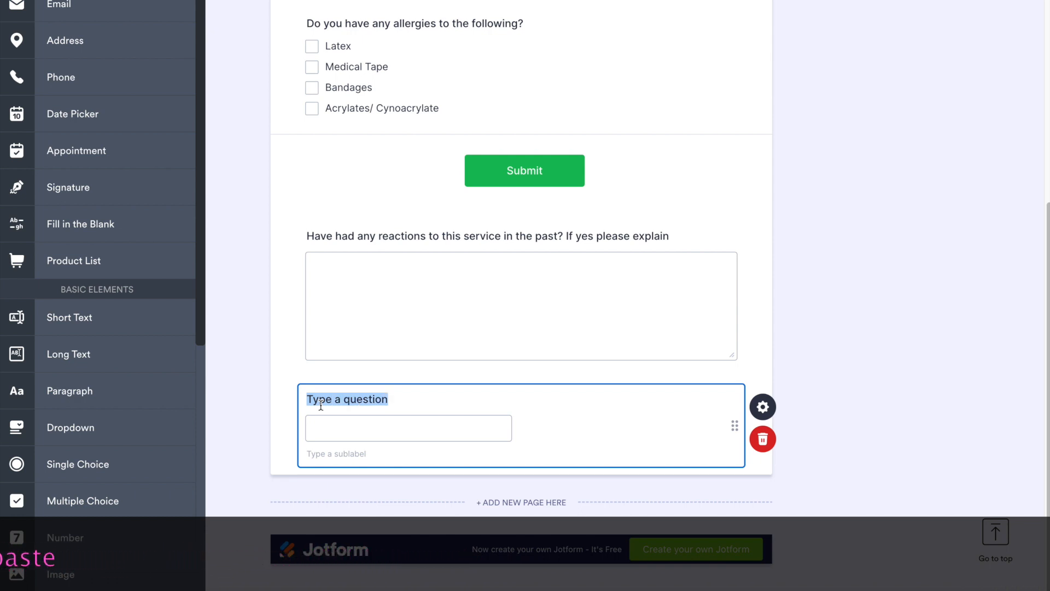
pyautogui.write('How did hear')
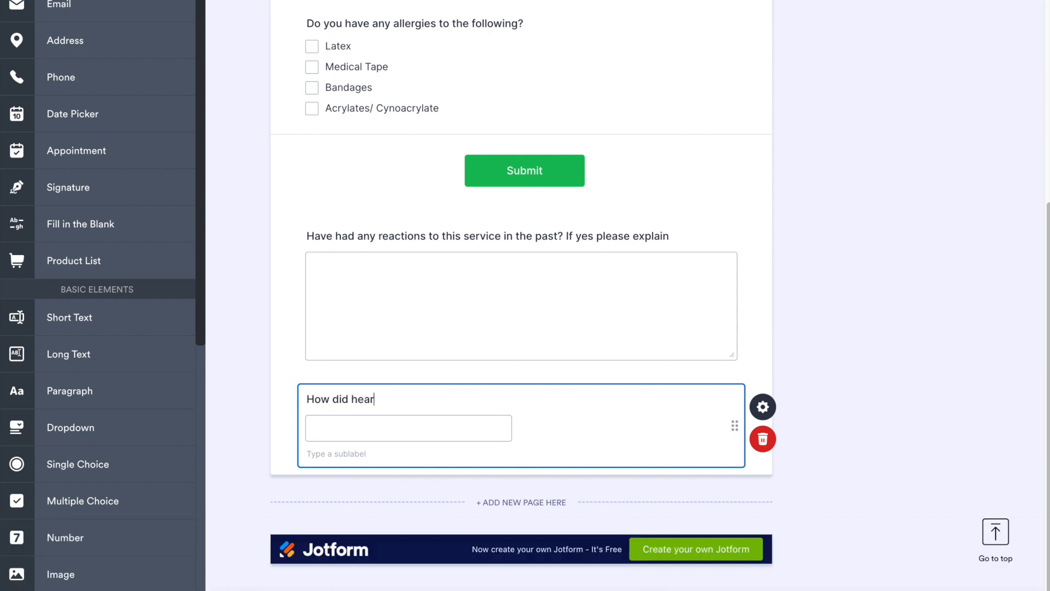
pyautogui.write(' about my salon?')
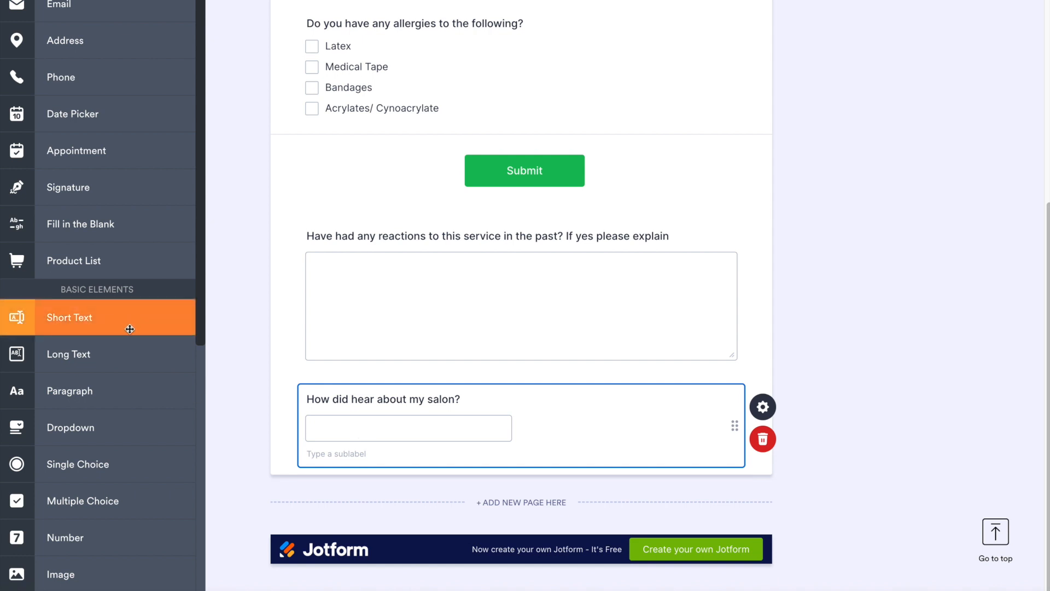
# Step: Add a Paragraph element below the question about hearing of the salon and open its text for editing
pyautogui.moveTo(94, 402); pyautogui.dragTo(374, 491)
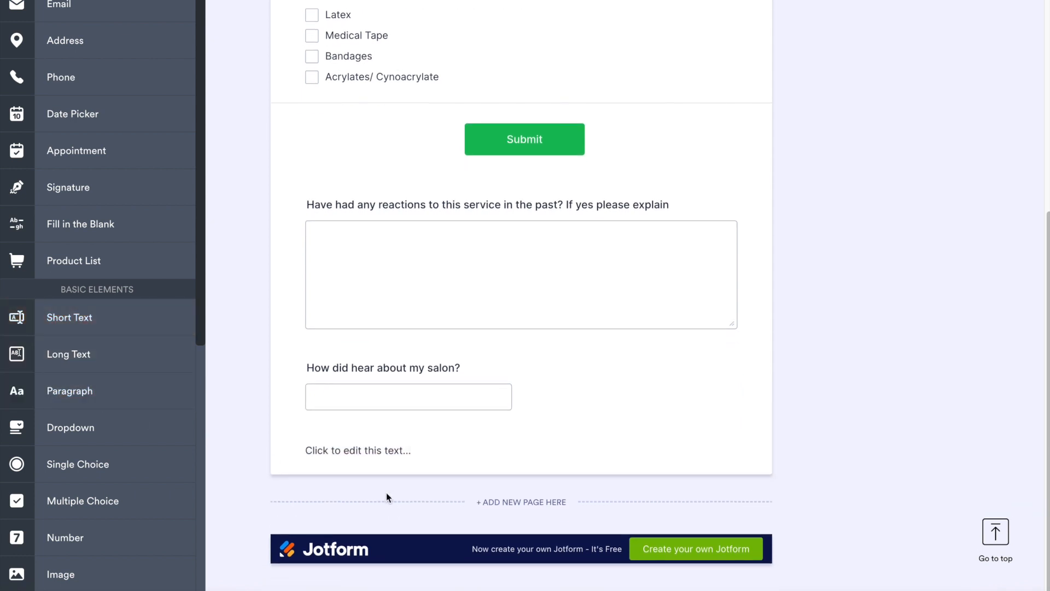
pyautogui.click(377, 450)
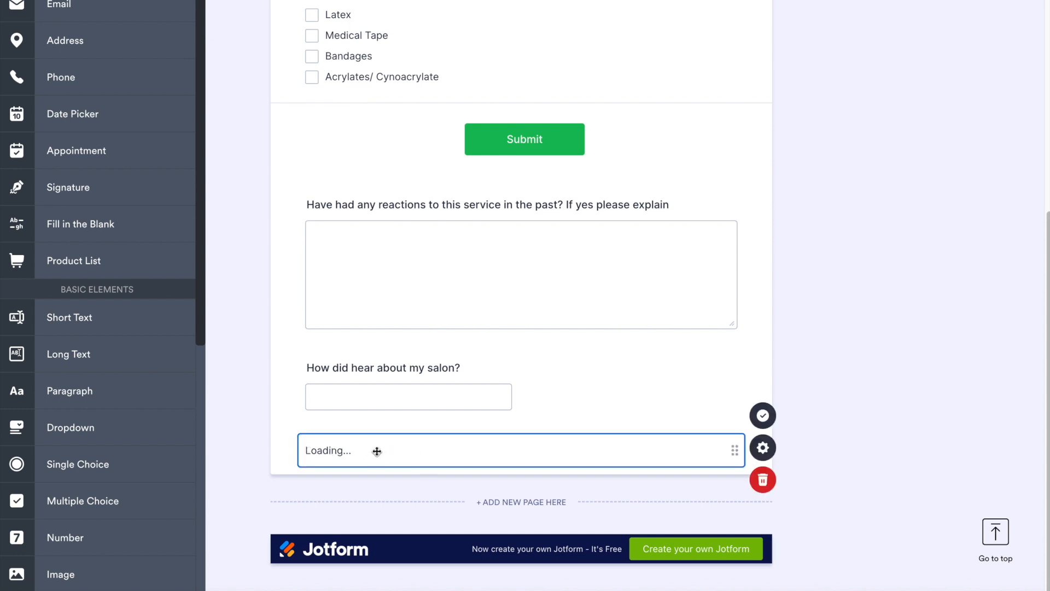
pyautogui.click(377, 451)
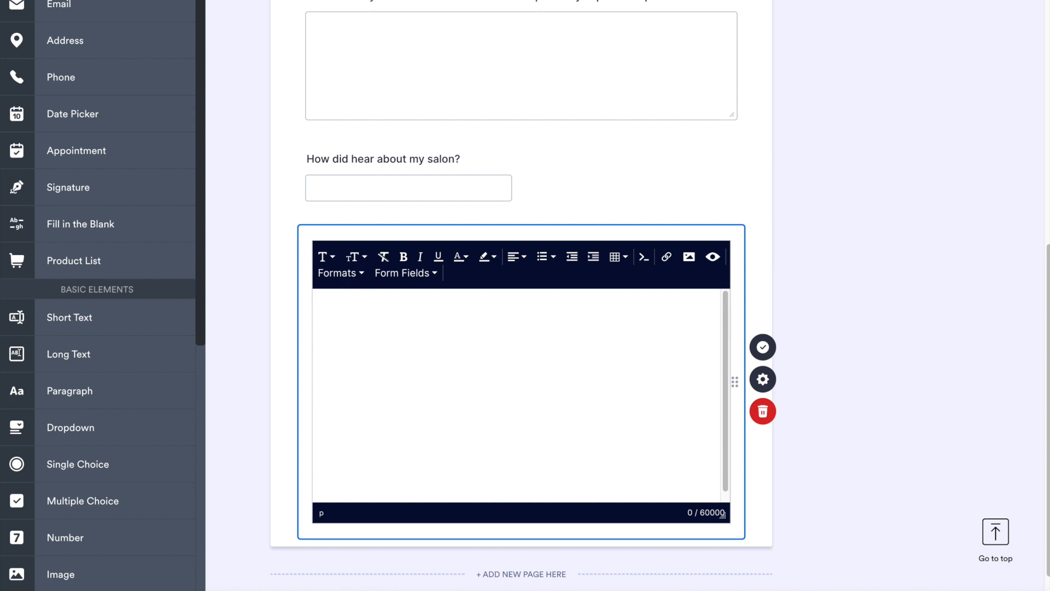
# Step: Switch to the lash academy's Passion.io site in a new browser tab and open the Classic Lash Certification Course
pyautogui.press('super+t')
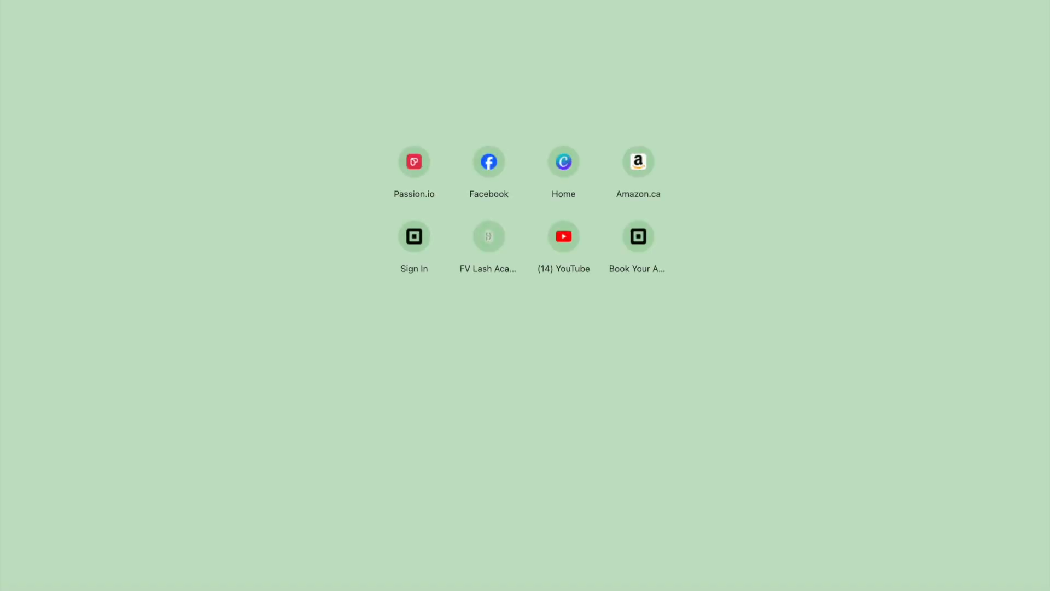
pyautogui.press('super+v')
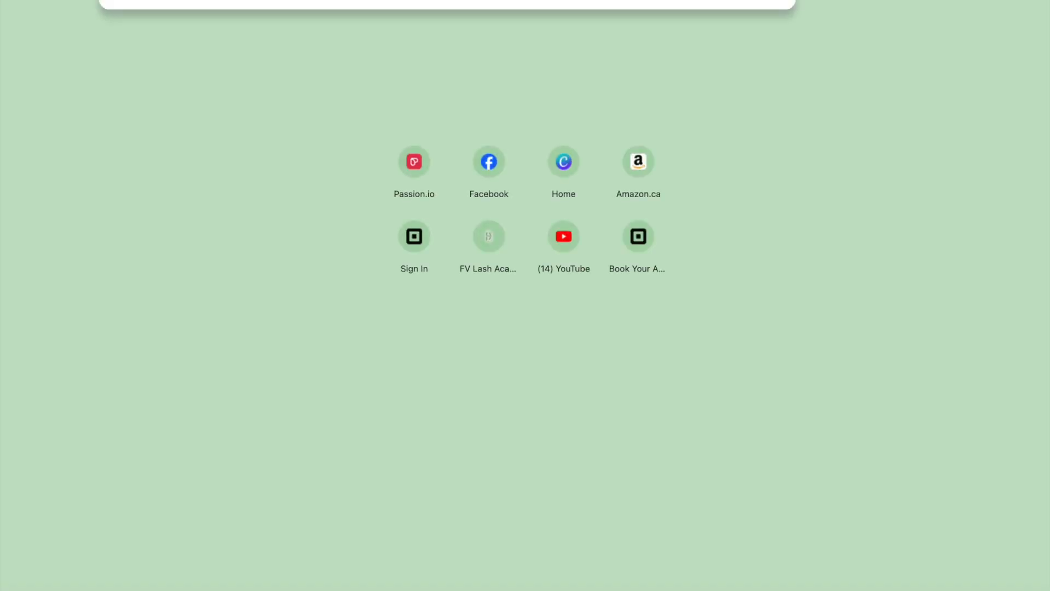
pyautogui.press('Return')
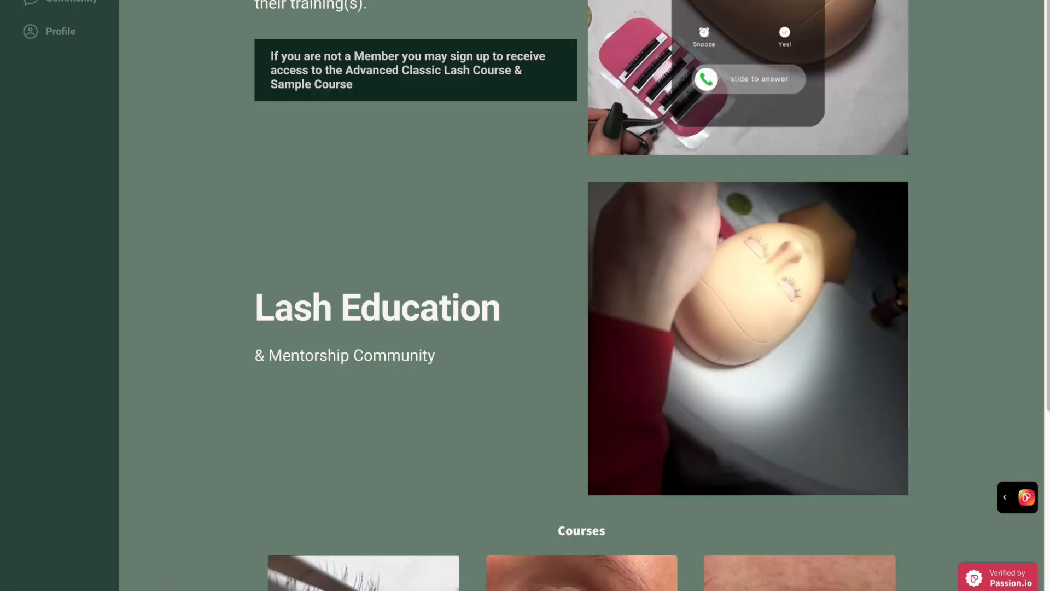
pyautogui.scroll(-10, 411, 113)
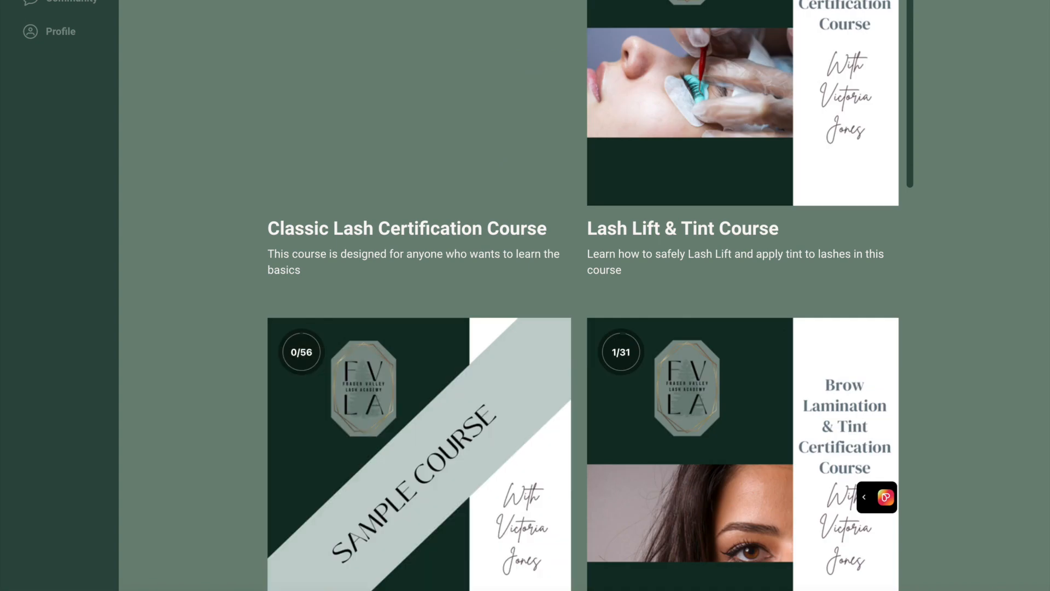
pyautogui.click(428, 160)
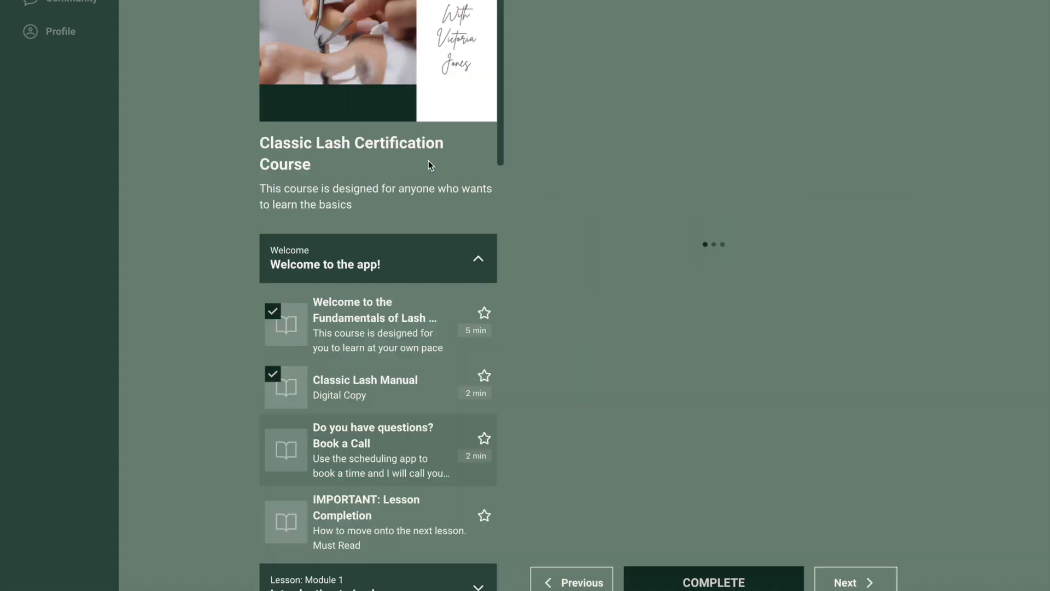
# Step: Open the Client Consultation lesson in Module 4 and bring up its downloadable forms
pyautogui.scroll(-6, 422, 219)
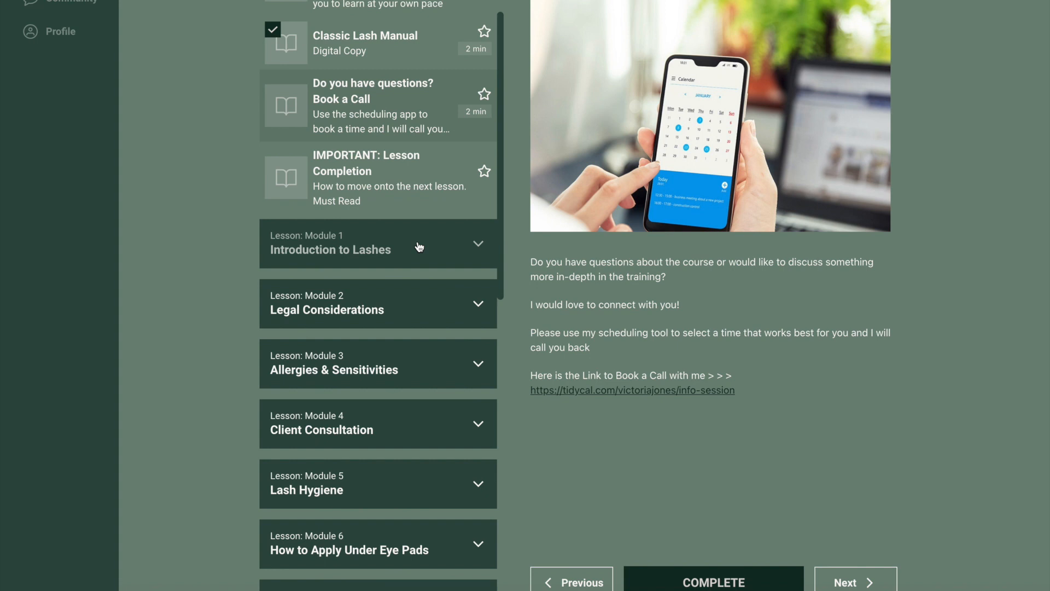
pyautogui.scroll(-1, 419, 247)
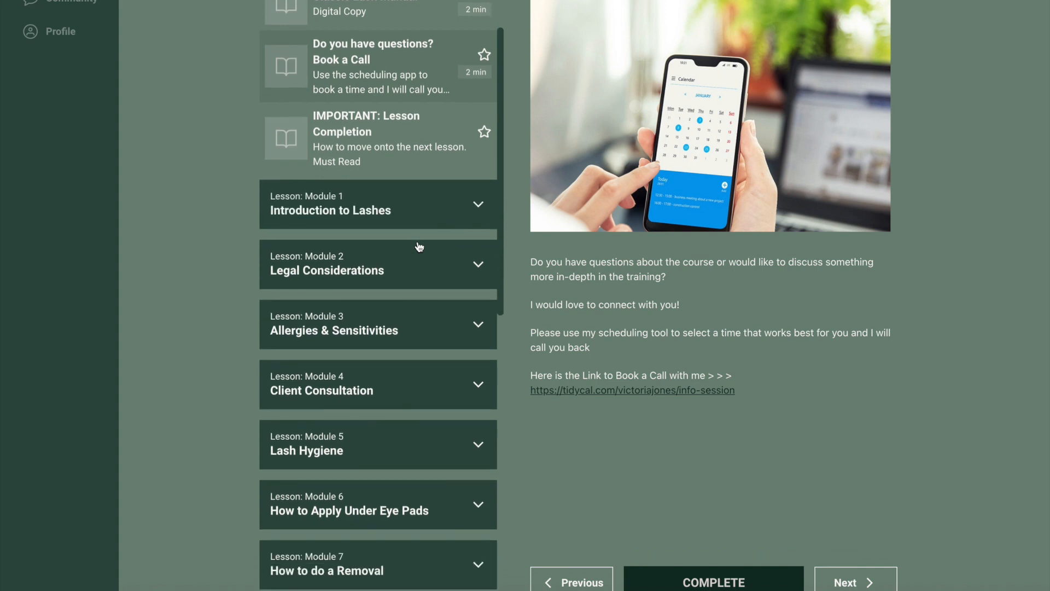
pyautogui.scroll(-1, 419, 247)
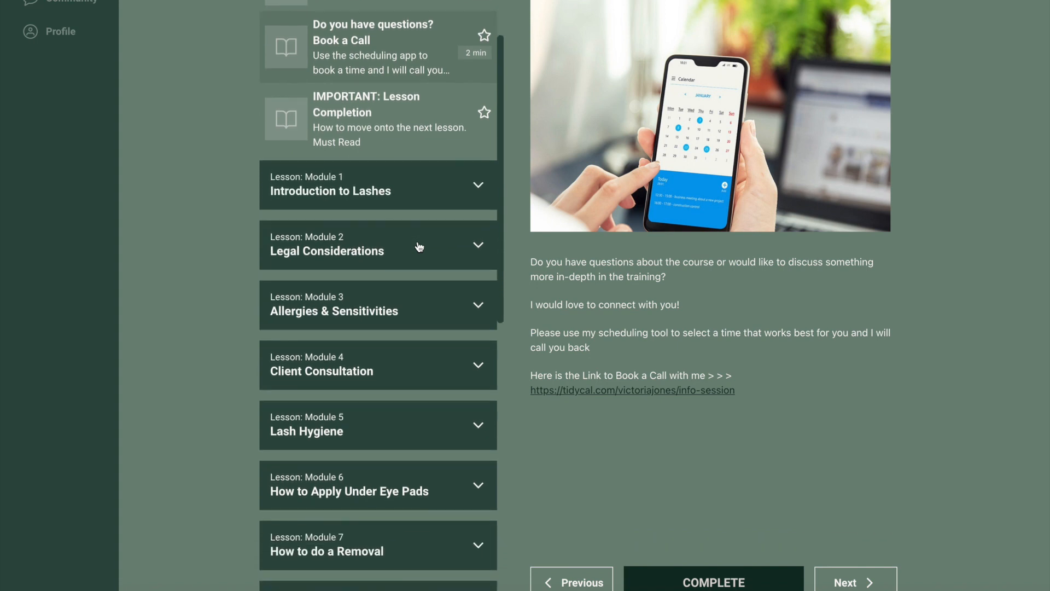
pyautogui.scroll(-3, 419, 246)
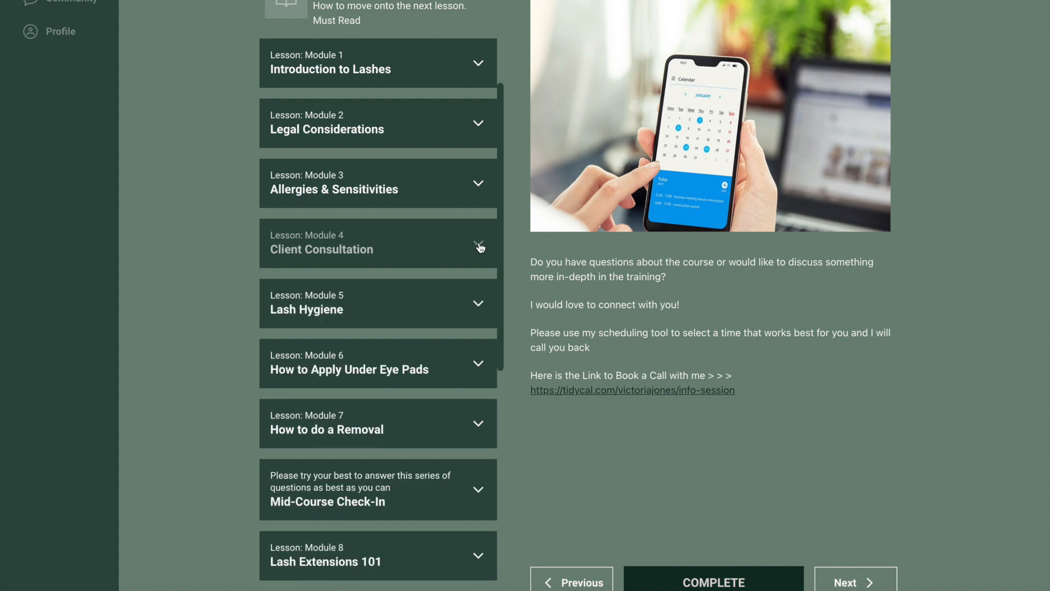
pyautogui.click(480, 246)
pyautogui.click(397, 296)
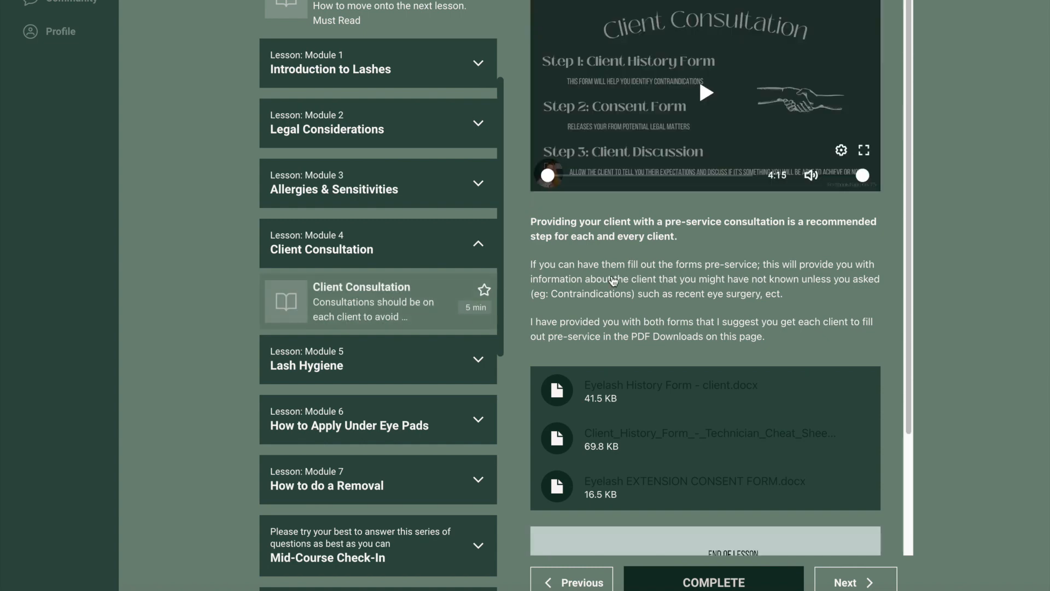
pyautogui.scroll(-2, 721, 298)
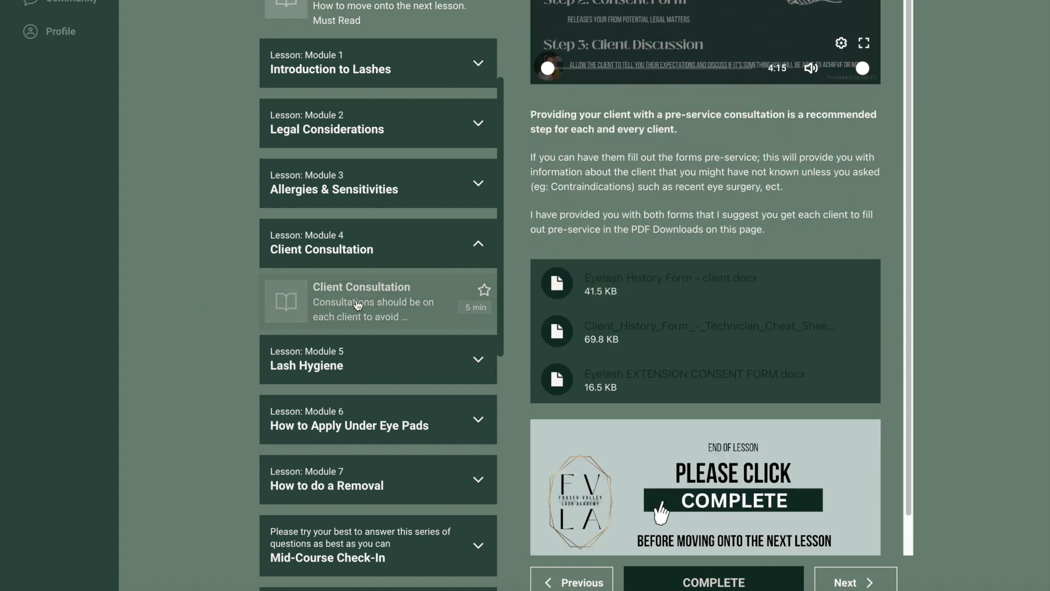
pyautogui.scroll(-2, 837, 200)
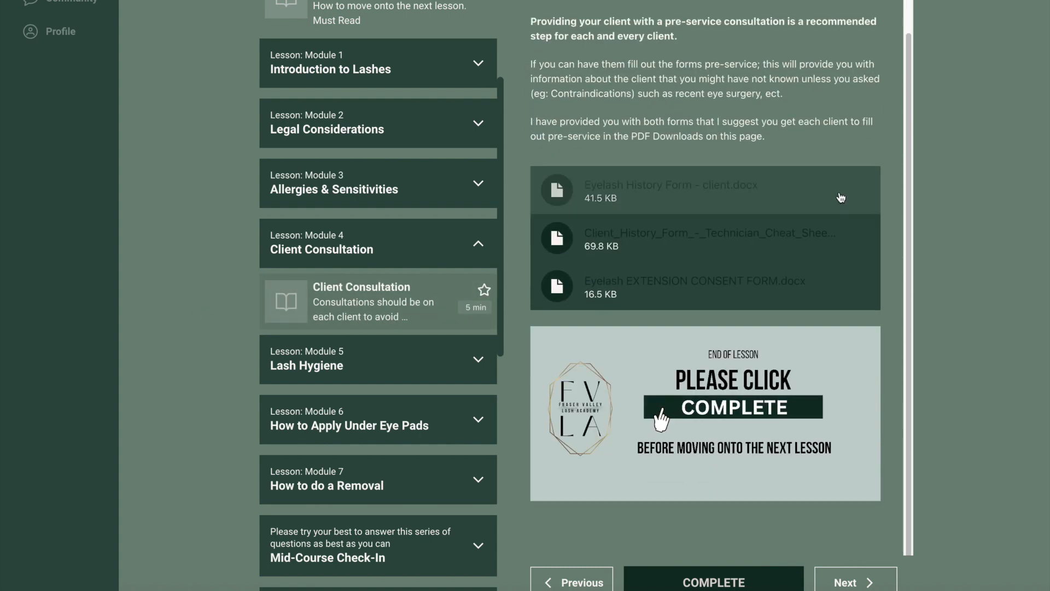
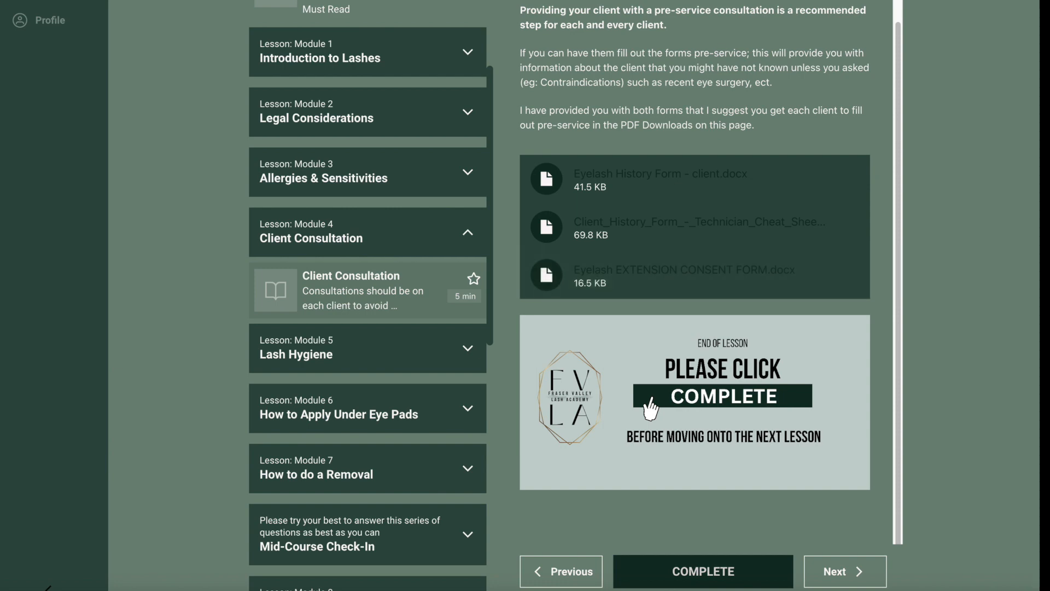
# Step: Switch to the eyelash extension consent form in Word and copy its liability release and "By signing below" paragraphs from the second page
pyautogui.scroll(-5, 263, 180)
pyautogui.scroll(-9, 272, 188)
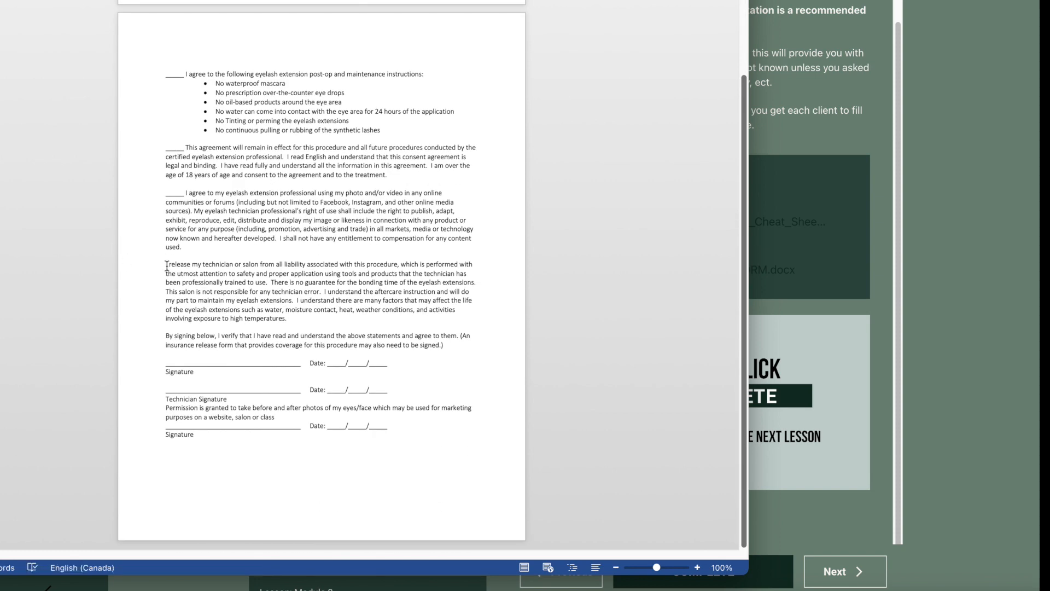
pyautogui.moveTo(165, 265); pyautogui.dragTo(442, 351)
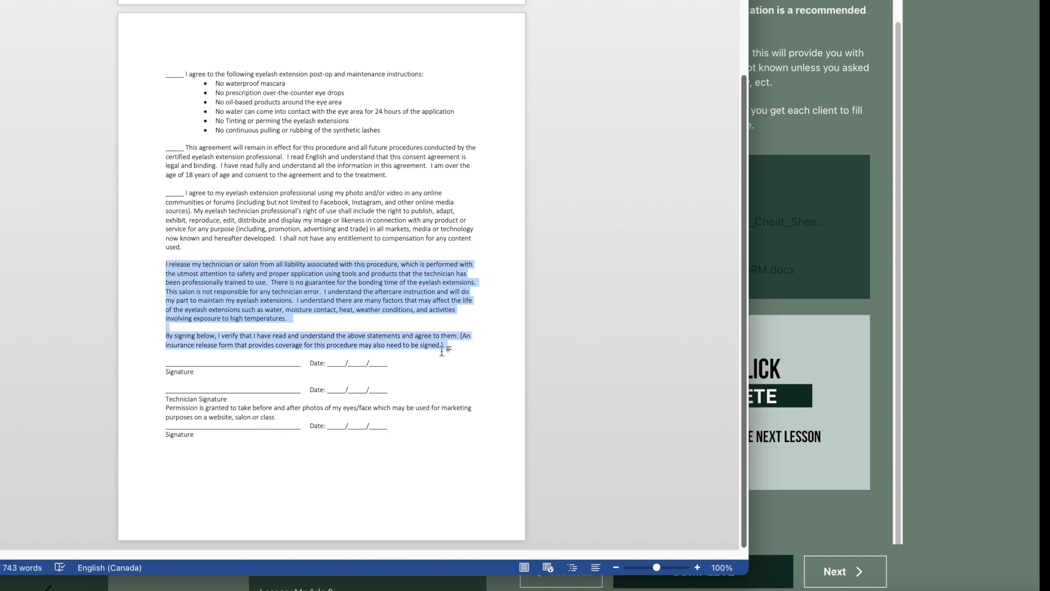
pyautogui.rightClick(340, 278)
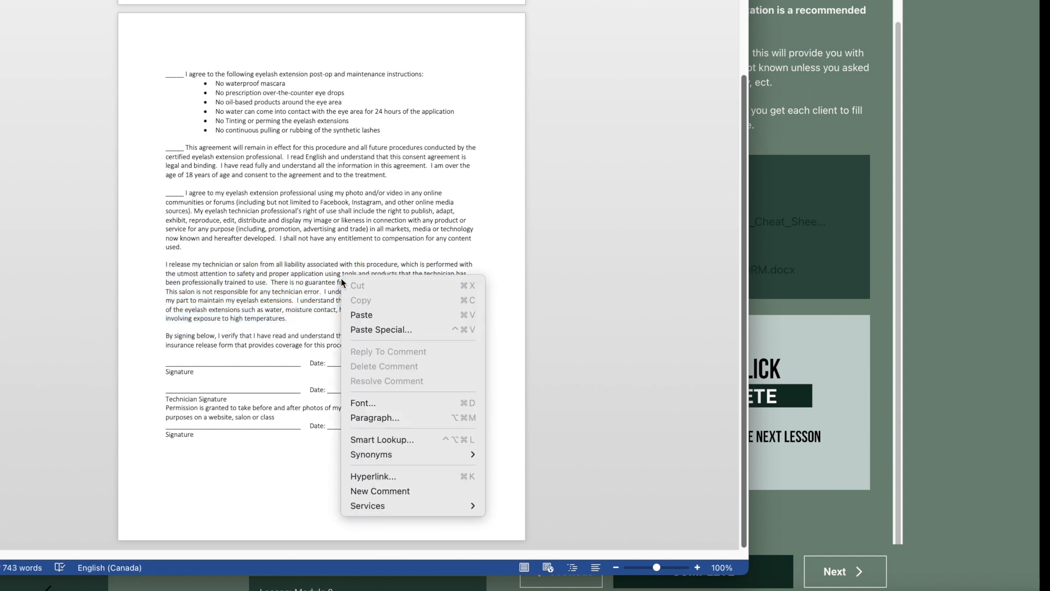
pyautogui.click(181, 276)
pyautogui.moveTo(165, 263); pyautogui.dragTo(456, 346)
pyautogui.hotkey('ctrl', 'c')
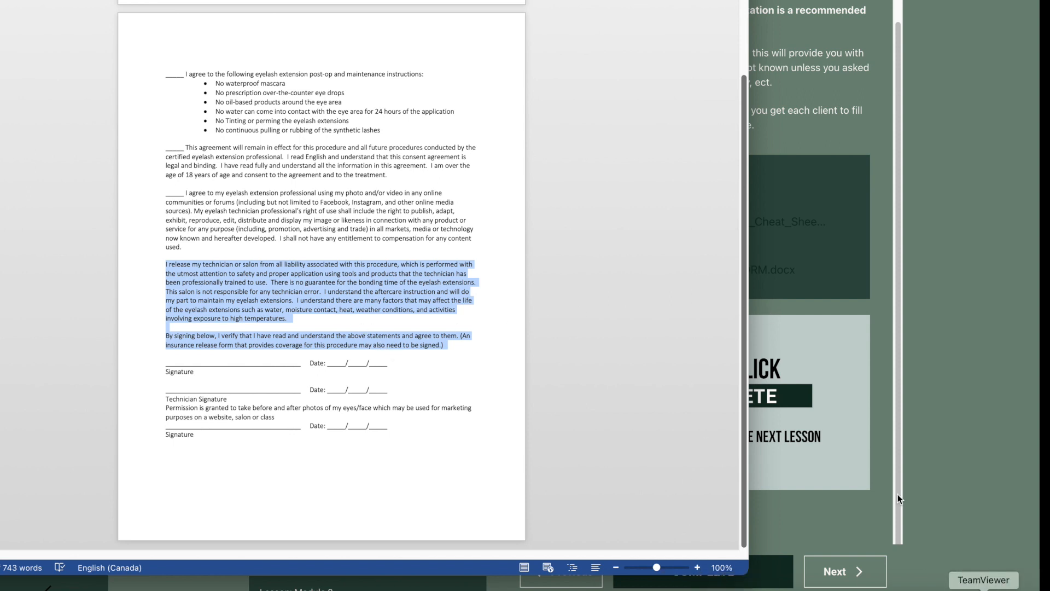
# Step: Return to the Jotform builder and replace the paragraph element's "Policies" text with the copied liability release and signing statements
pyautogui.click(791, 252)
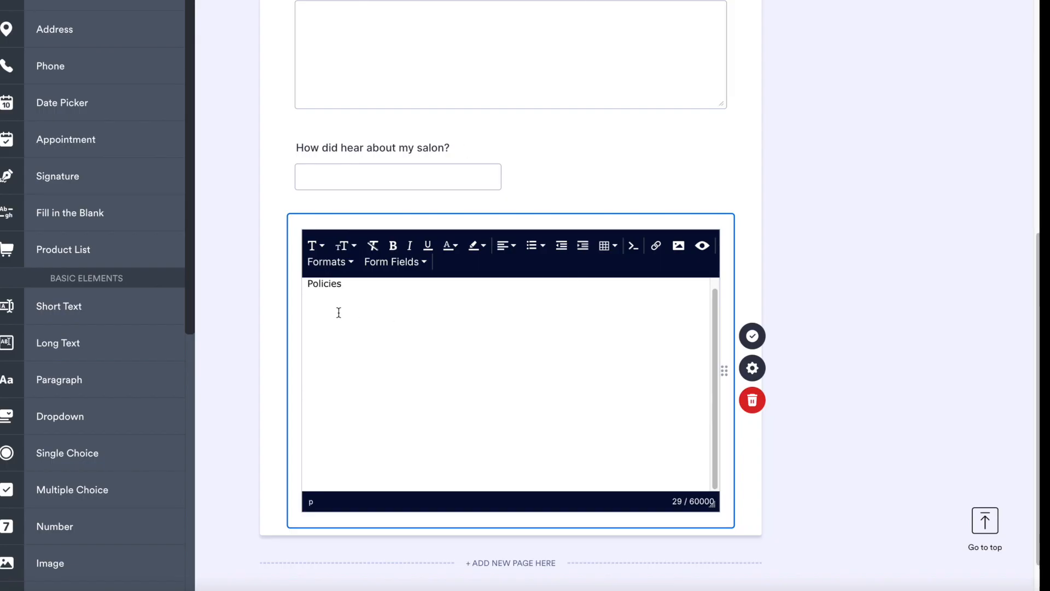
pyautogui.press('Return')
pyautogui.hotkey('ctrl', 'v')
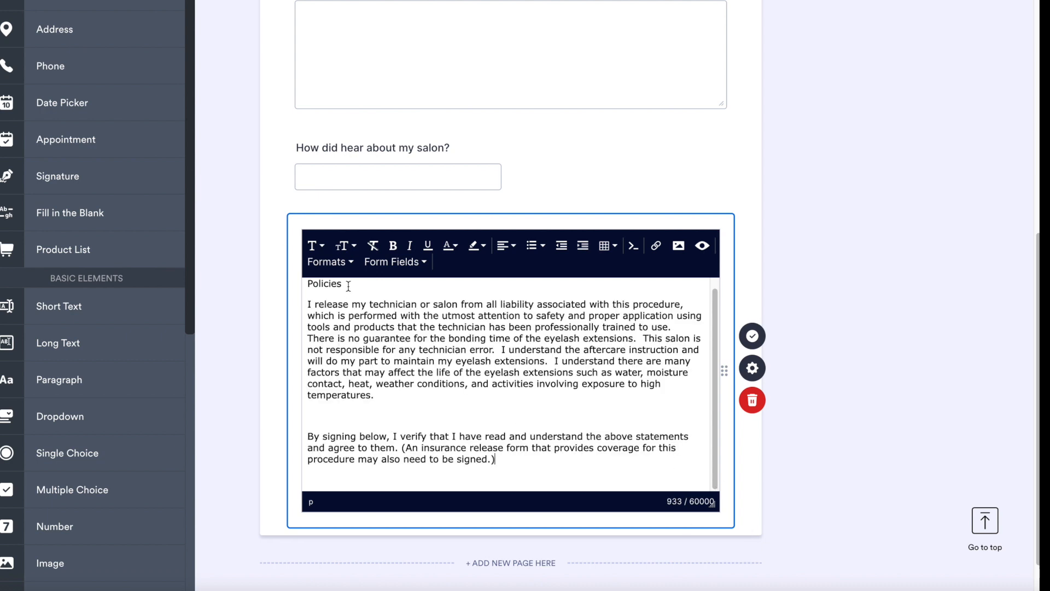
pyautogui.moveTo(348, 287); pyautogui.dragTo(288, 285)
pyautogui.press('BackSpace')
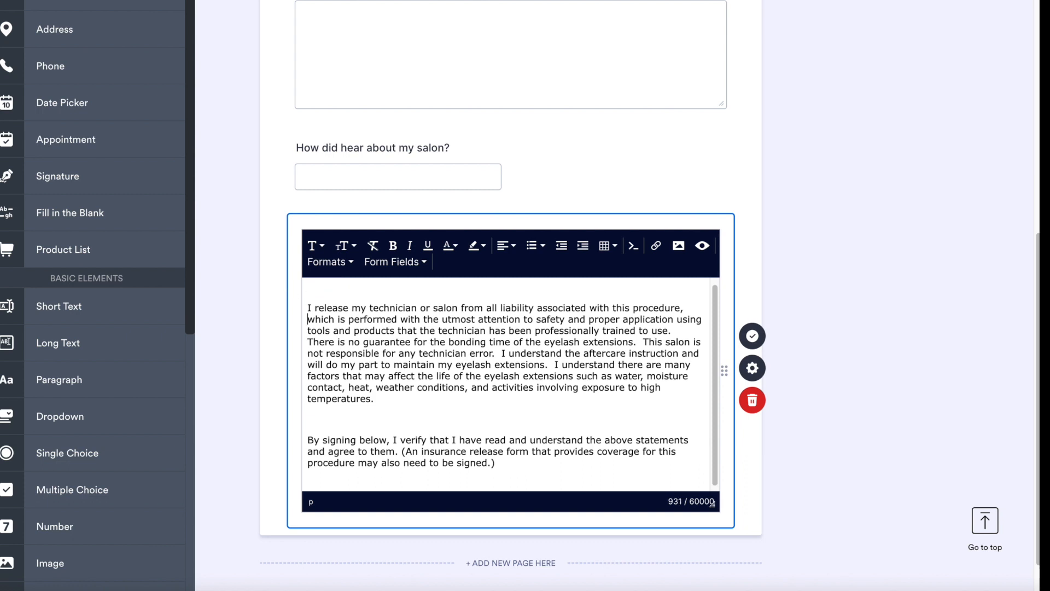
pyautogui.press('BackSpace')
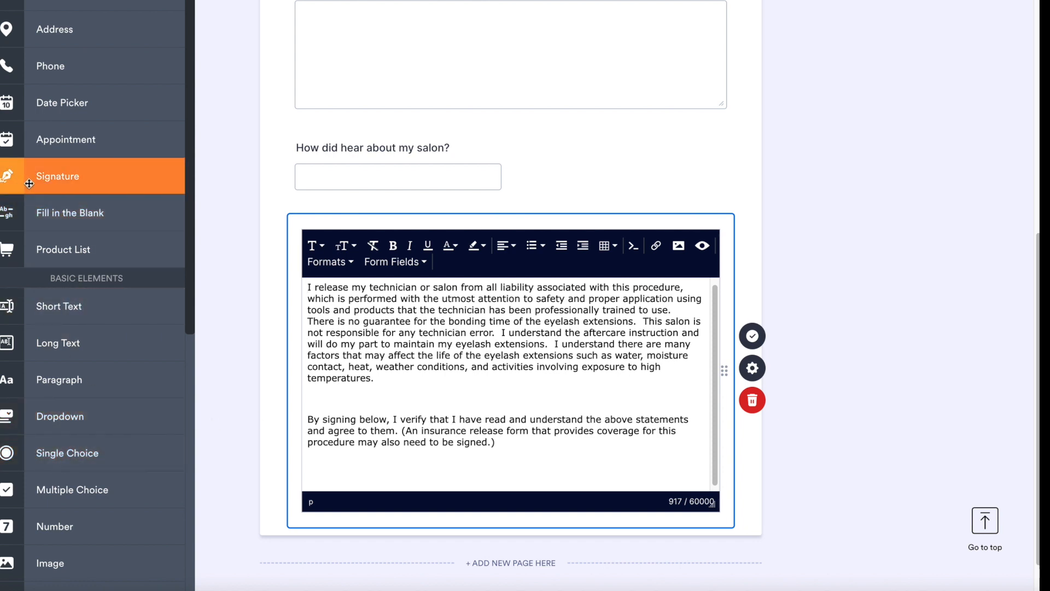
# Step: Add a Signature field below the liability release paragraph and a Date Picker beneath the signature
pyautogui.moveTo(30, 179)
pyautogui.mouseDown()
pyautogui.moveTo(377, 321)
pyautogui.moveTo(435, 566)
pyautogui.moveTo(340, 394)
pyautogui.moveTo(350, 390)
pyautogui.mouseUp()
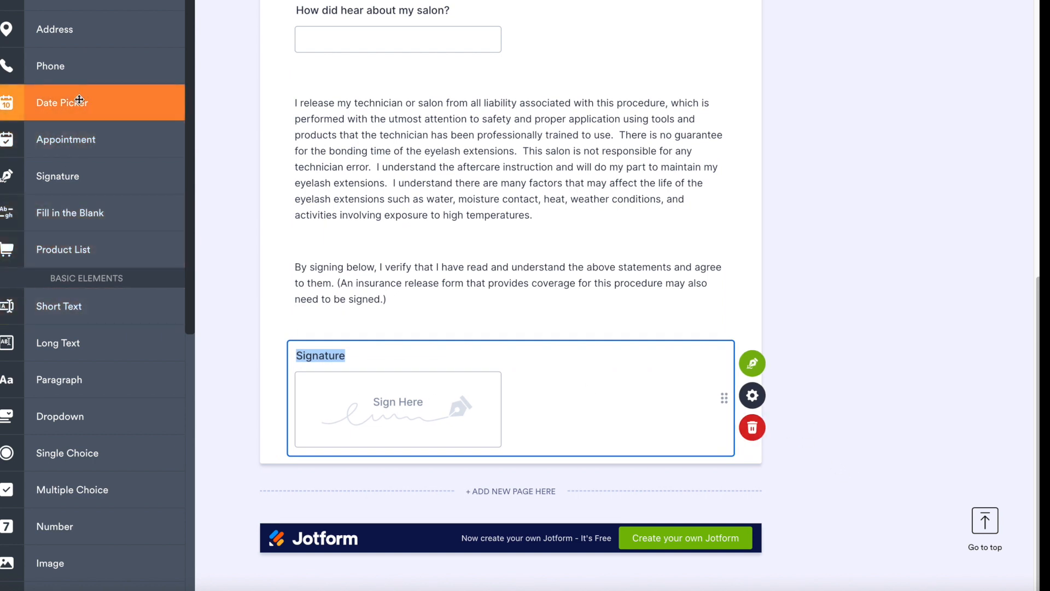
pyautogui.moveTo(50, 102)
pyautogui.mouseDown()
pyautogui.moveTo(396, 399)
pyautogui.moveTo(417, 395)
pyautogui.moveTo(391, 556)
pyautogui.moveTo(398, 502)
pyautogui.mouseUp()
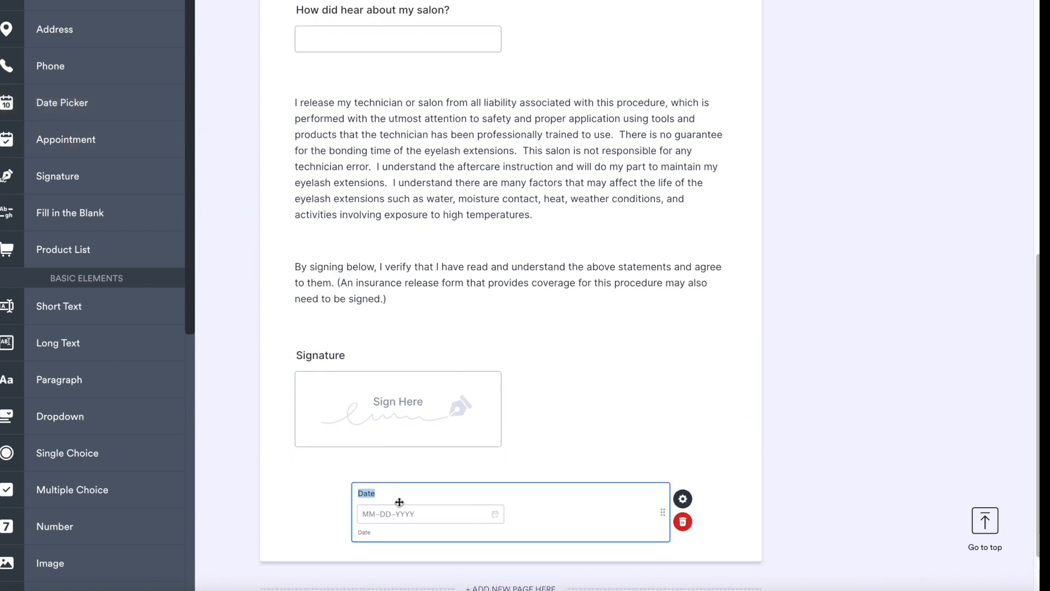
pyautogui.scroll(10, 436, 415)
pyautogui.scroll(10, 435, 416)
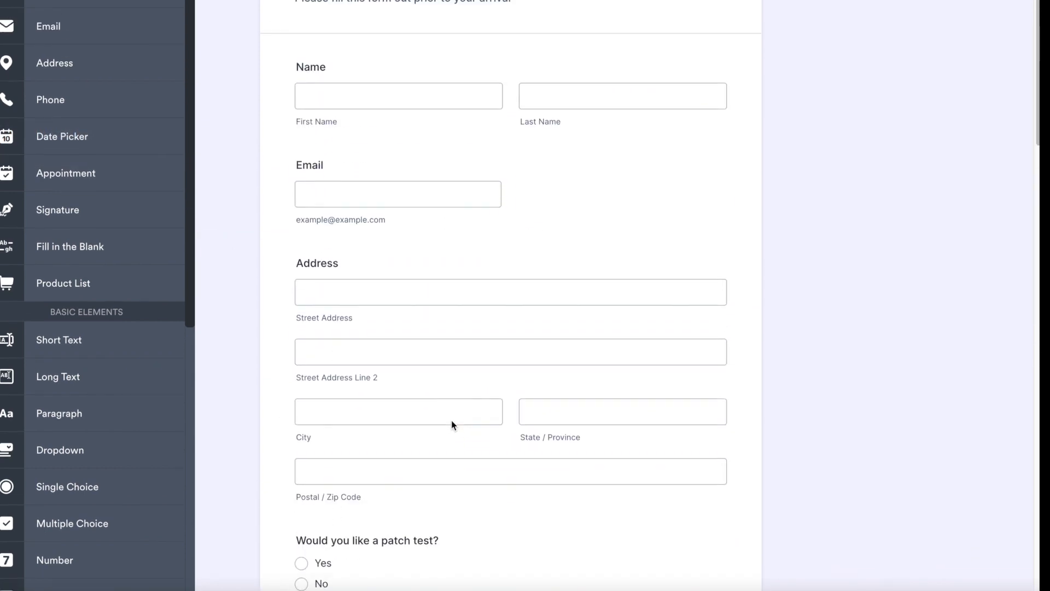
pyautogui.scroll(-20, 386, 126)
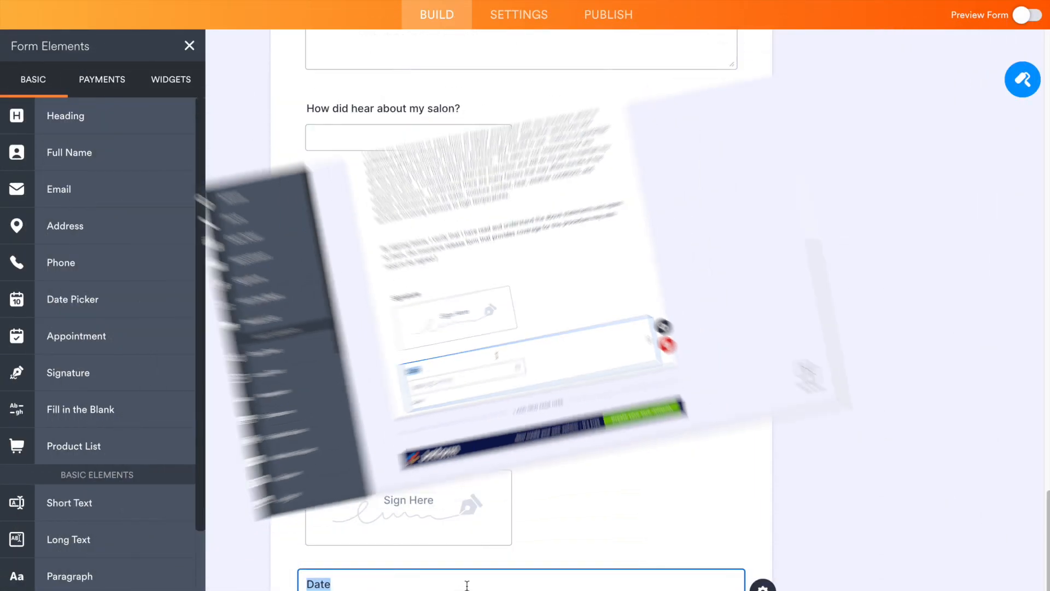
# Step: Try the Vintage Star theme on the form and switch to the Cool and Minimal theme
pyautogui.scroll(20, 591, 519)
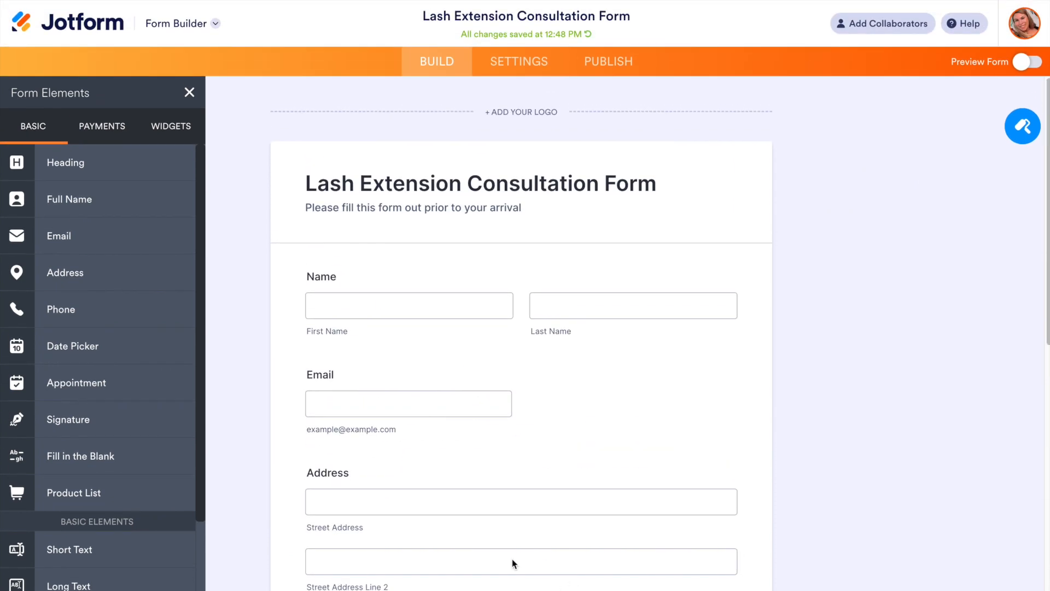
pyautogui.click(1022, 129)
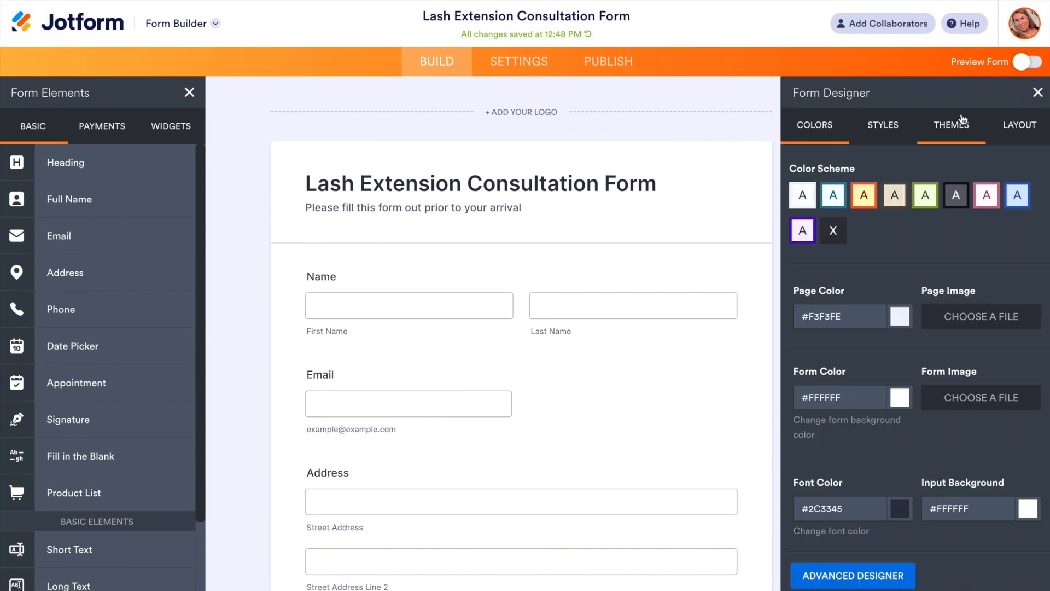
pyautogui.click(1038, 94)
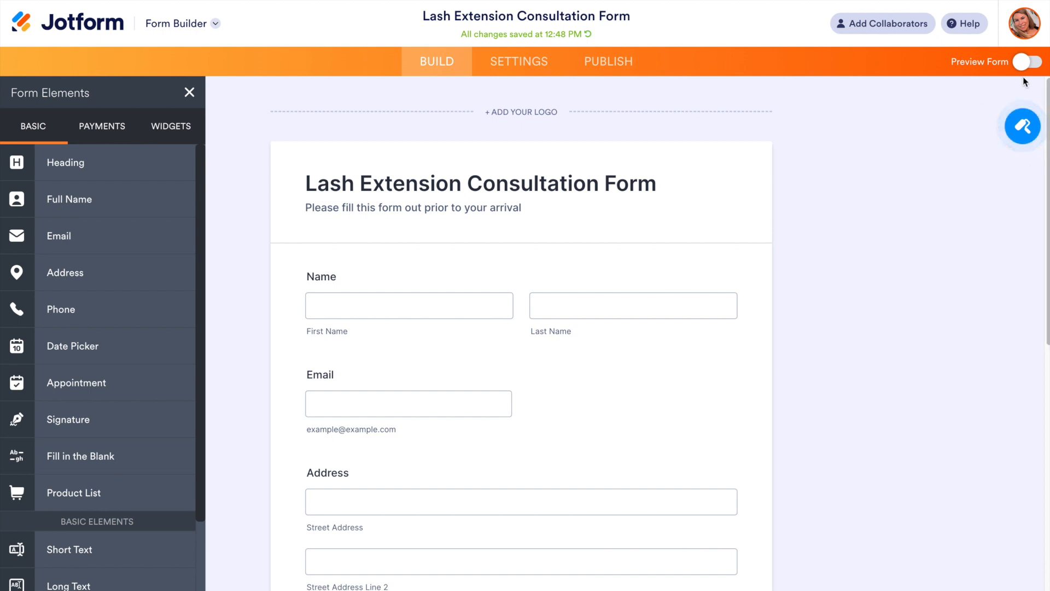
pyautogui.click(1020, 140)
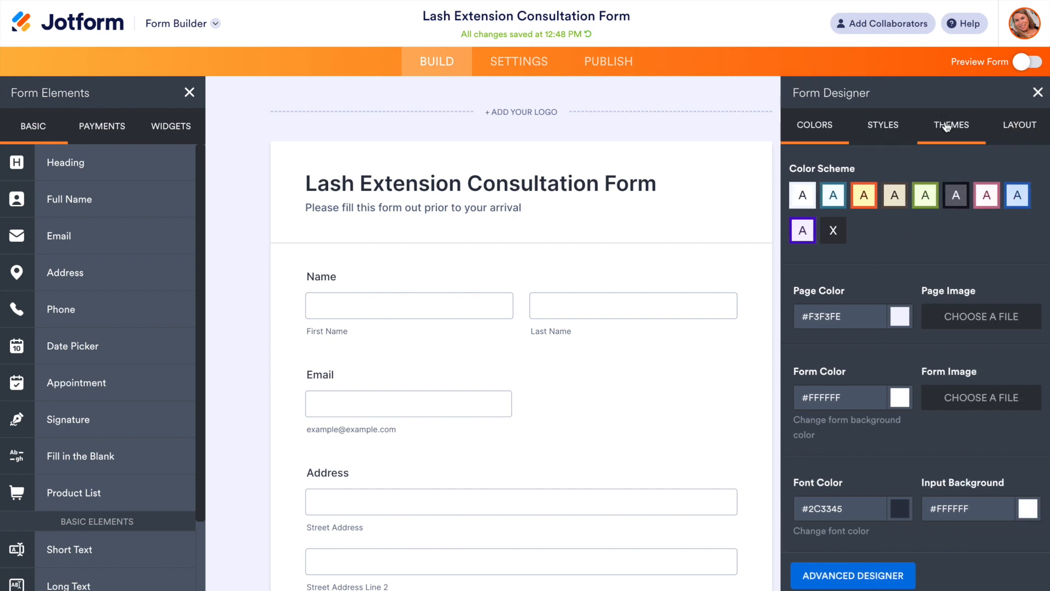
pyautogui.click(947, 127)
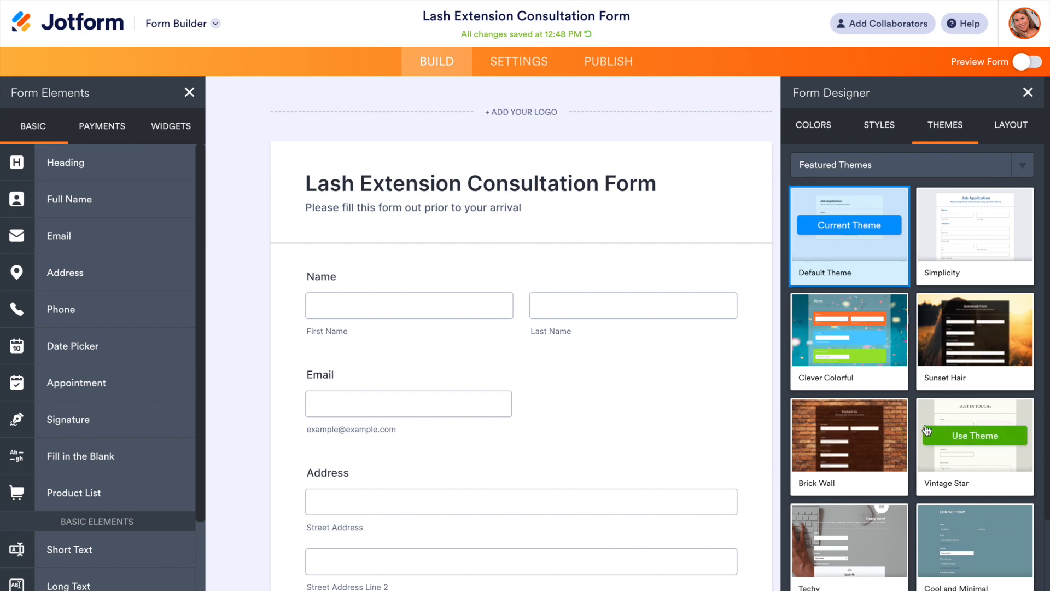
pyautogui.click(933, 434)
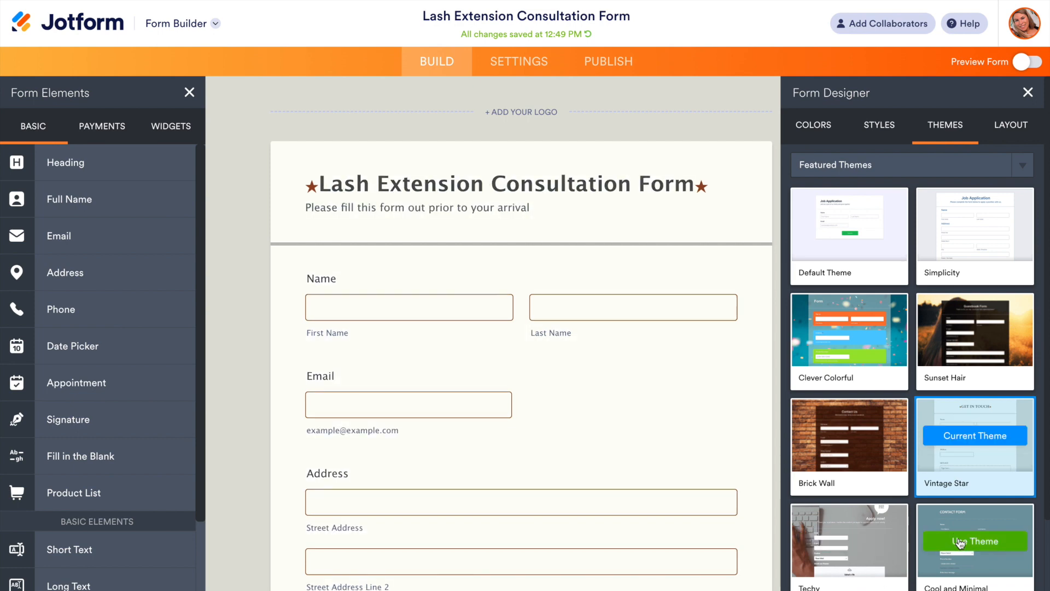
pyautogui.click(959, 541)
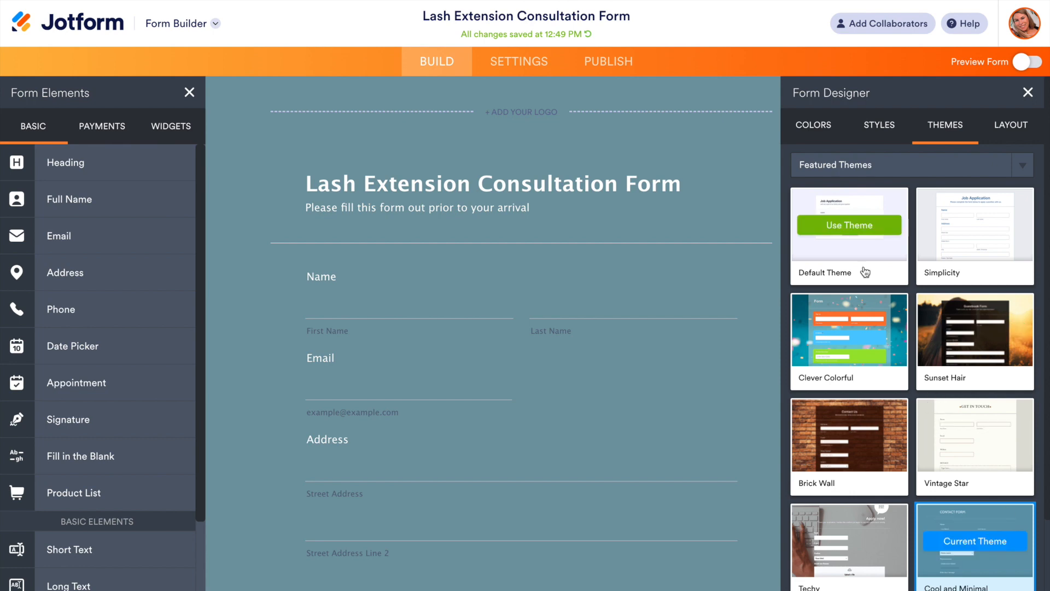
# Step: Change the form background colour to the soft pink #dcabc7
pyautogui.click(810, 126)
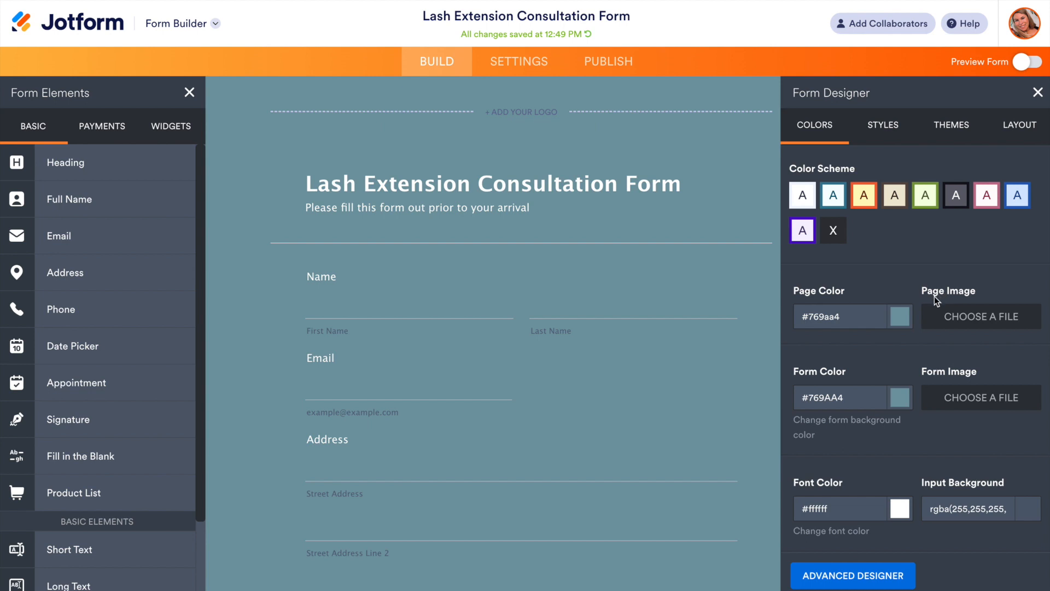
pyautogui.click(900, 398)
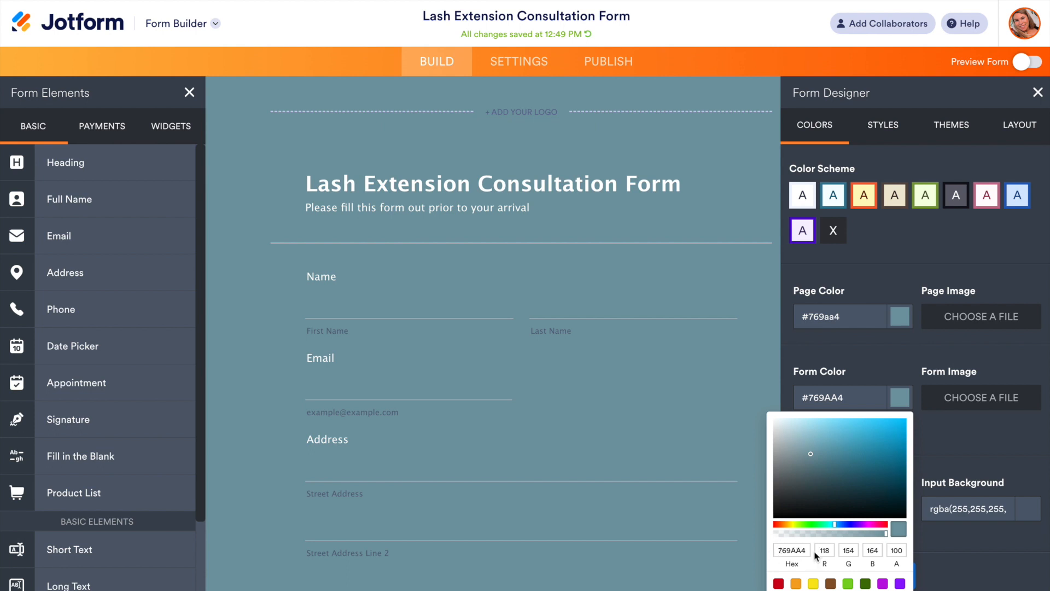
pyautogui.click(963, 435)
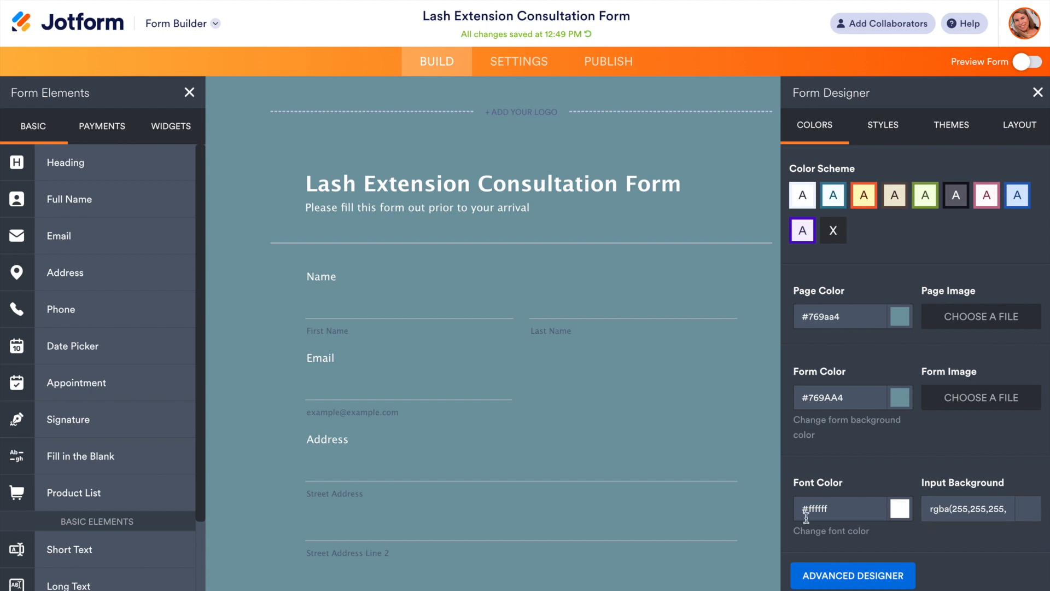
pyautogui.click(901, 395)
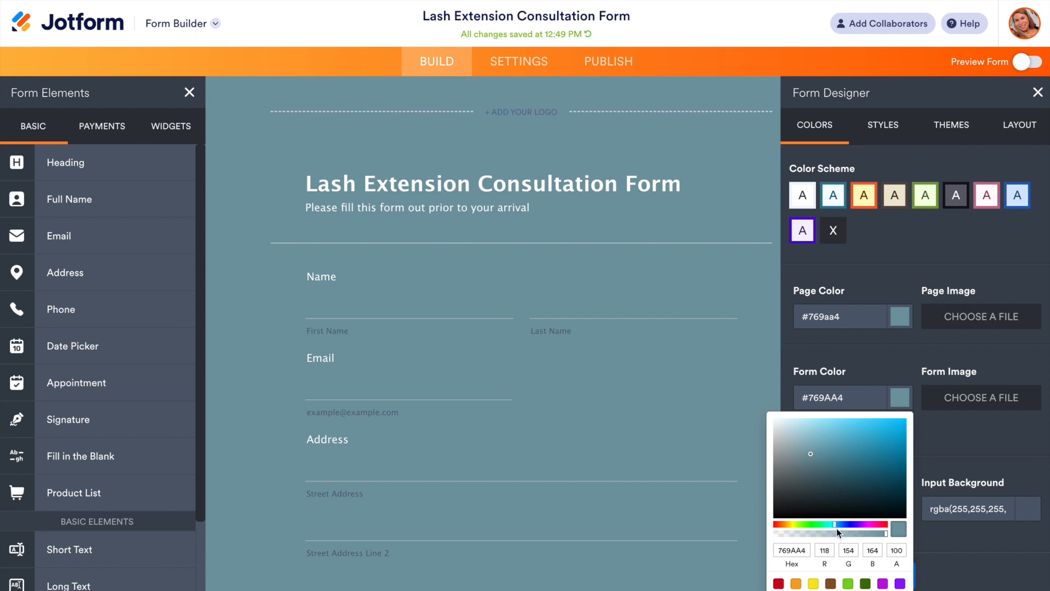
pyautogui.click(851, 525)
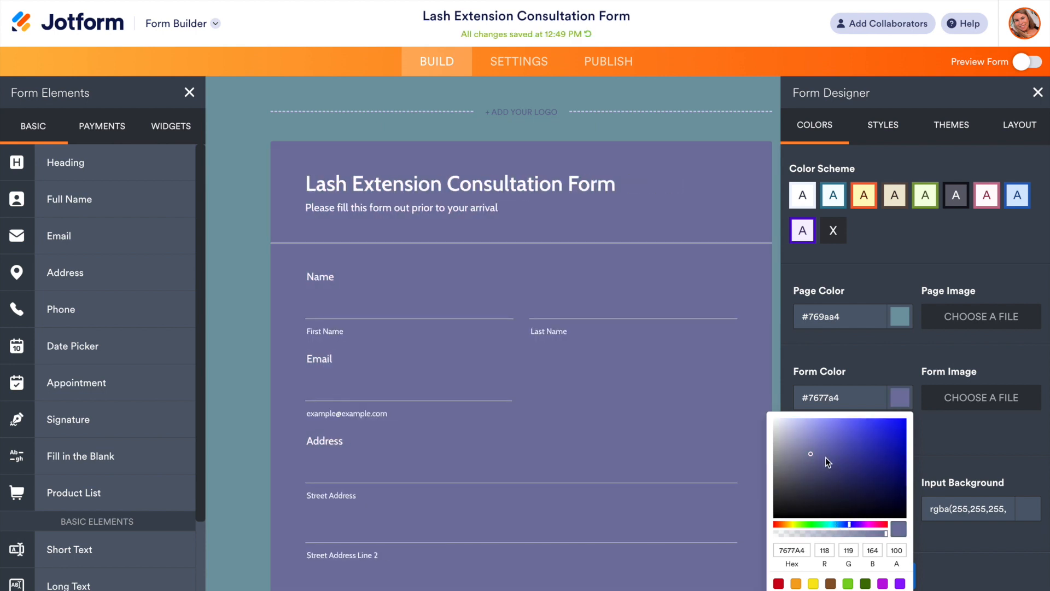
pyautogui.moveTo(860, 528); pyautogui.dragTo(870, 524)
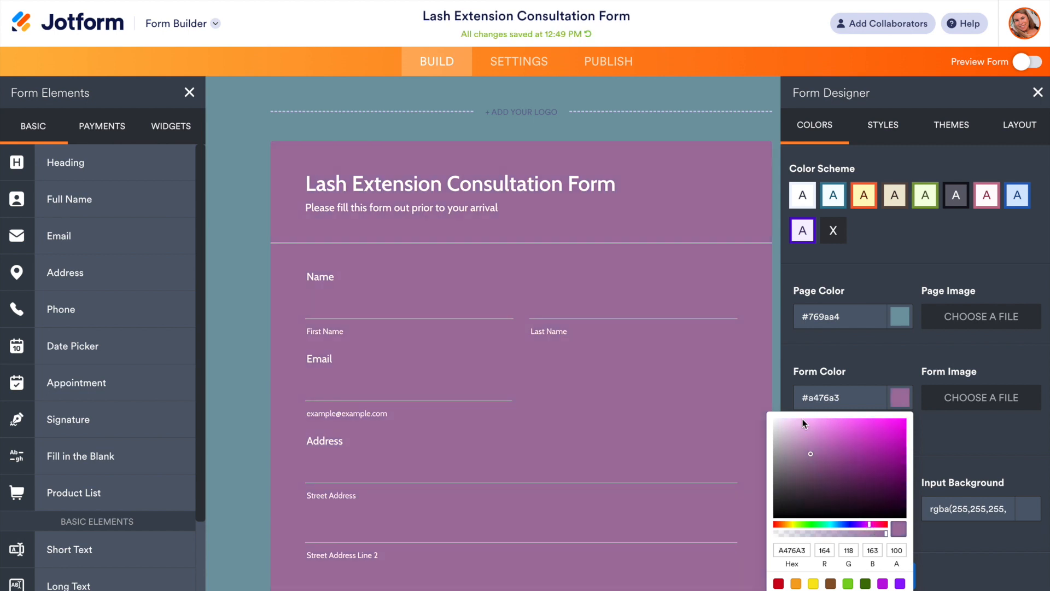
pyautogui.click(808, 442)
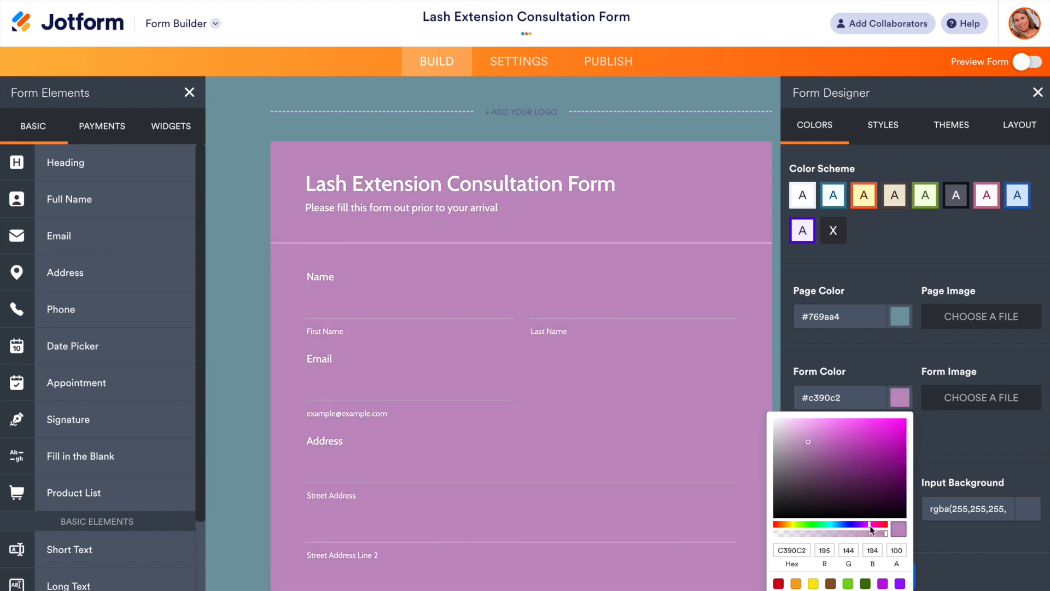
pyautogui.moveTo(873, 523); pyautogui.dragTo(879, 528)
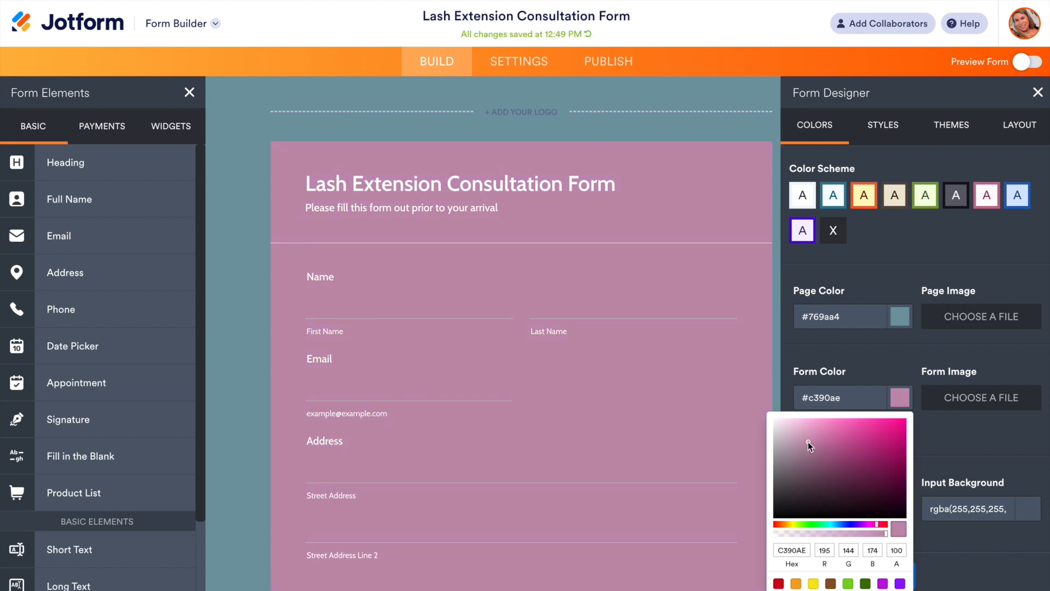
pyautogui.click(805, 425)
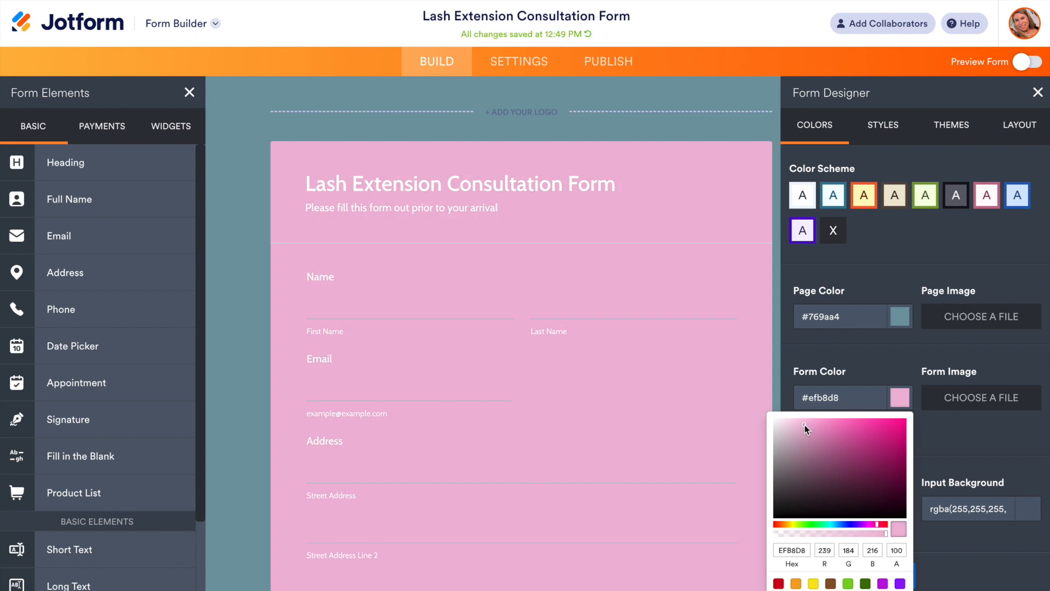
pyautogui.click(803, 432)
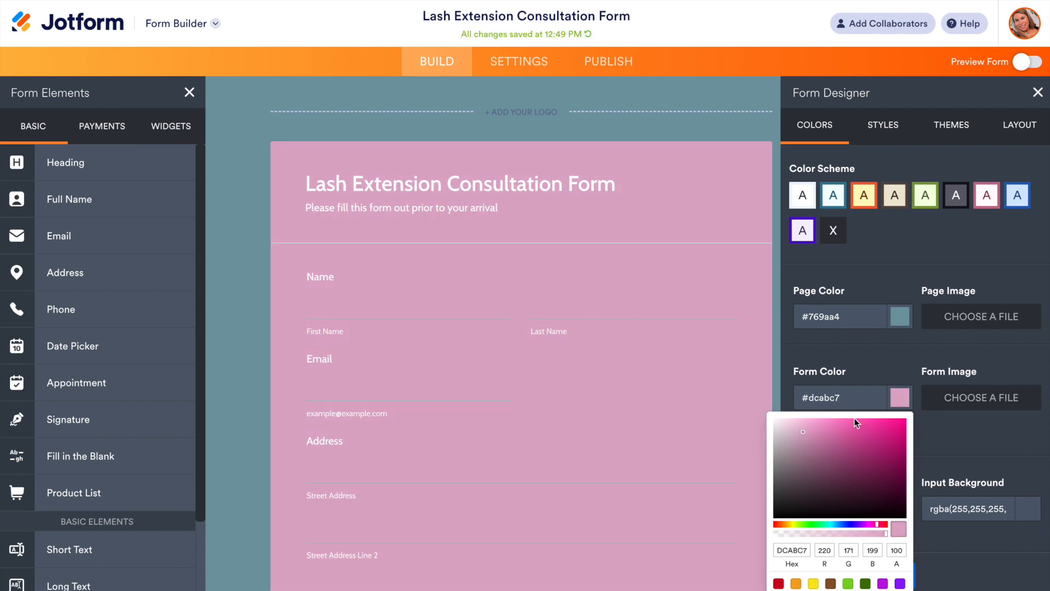
pyautogui.click(869, 372)
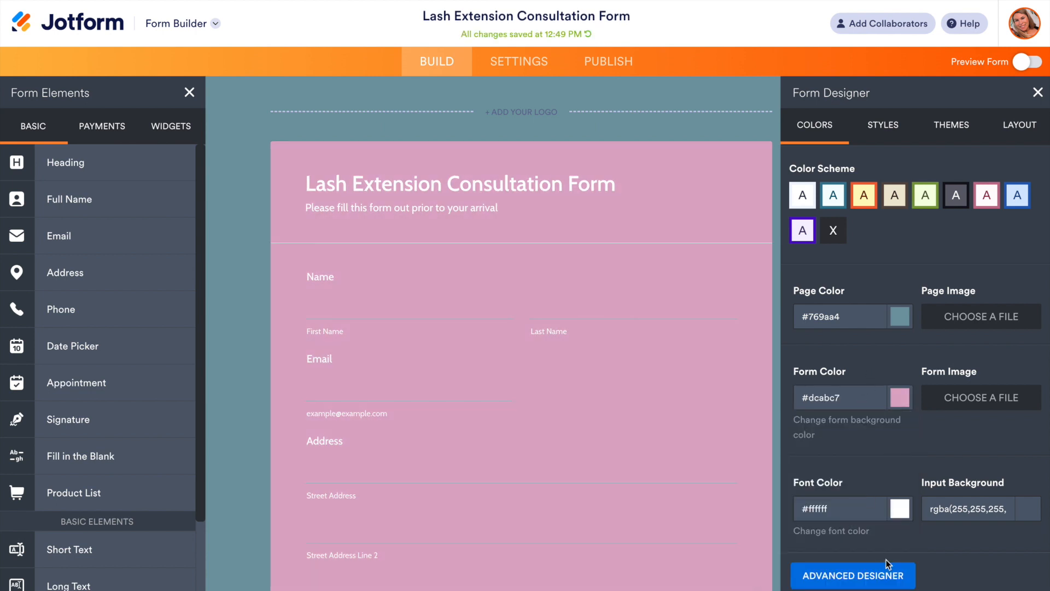
# Step: Set the form's font colour to black, #000000
pyautogui.click(900, 509)
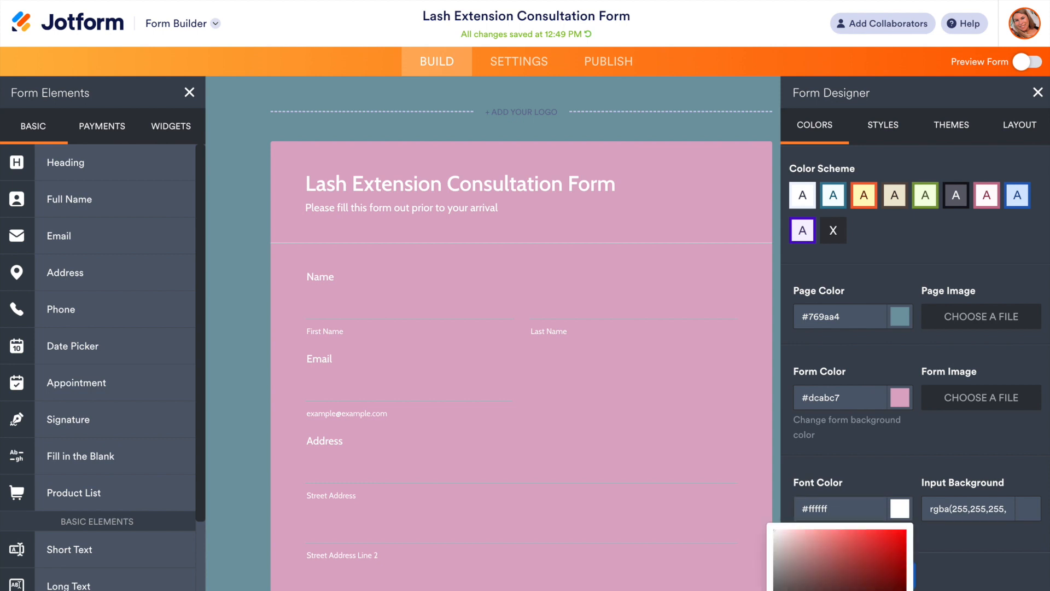
pyautogui.click(832, 590)
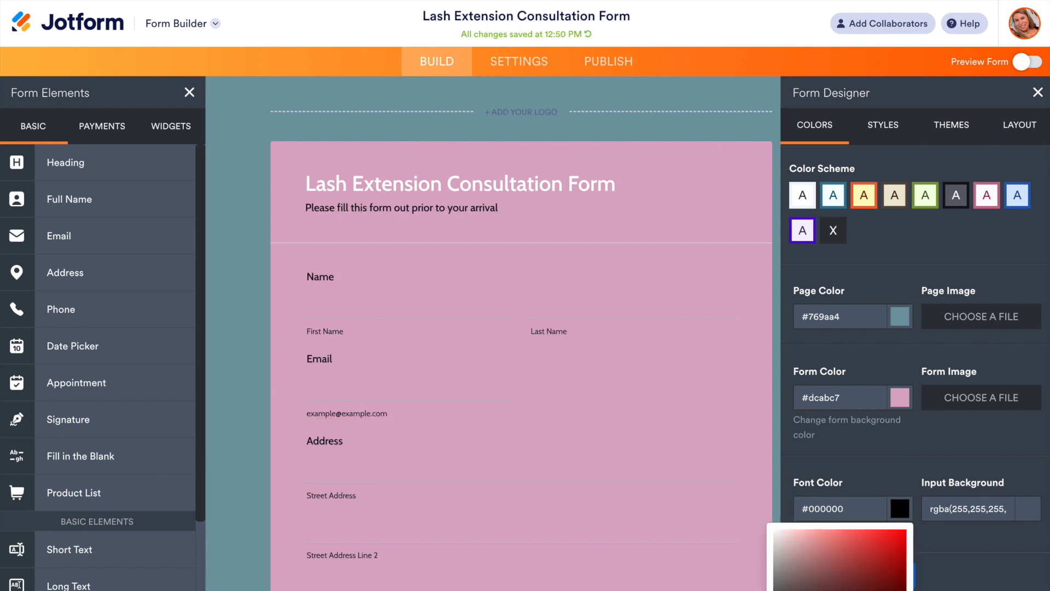
pyautogui.press('Escape')
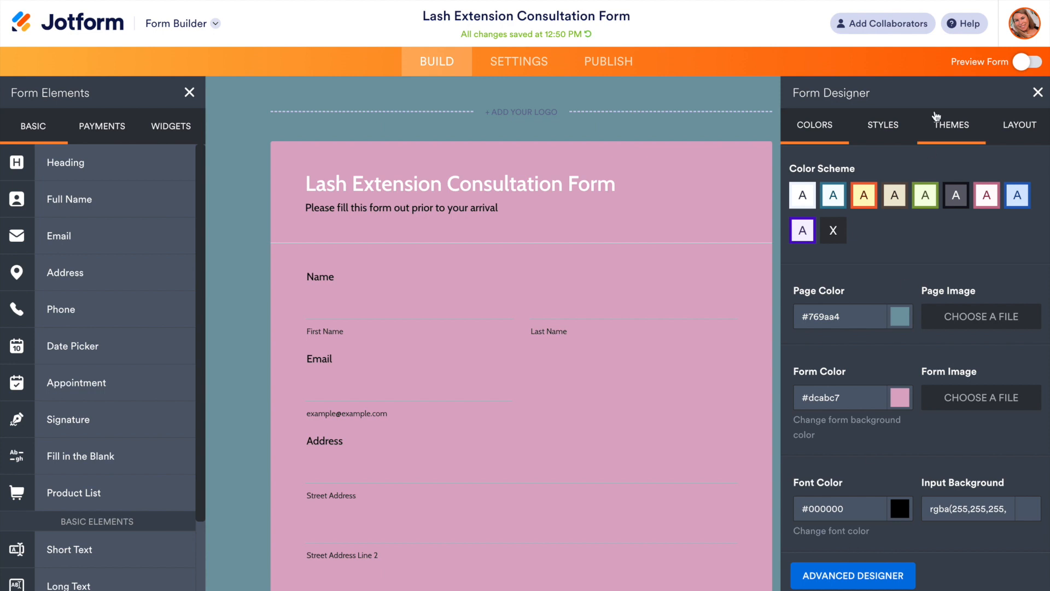
# Step: Change the form layout to Card Form with a single question per page
pyautogui.click(1030, 129)
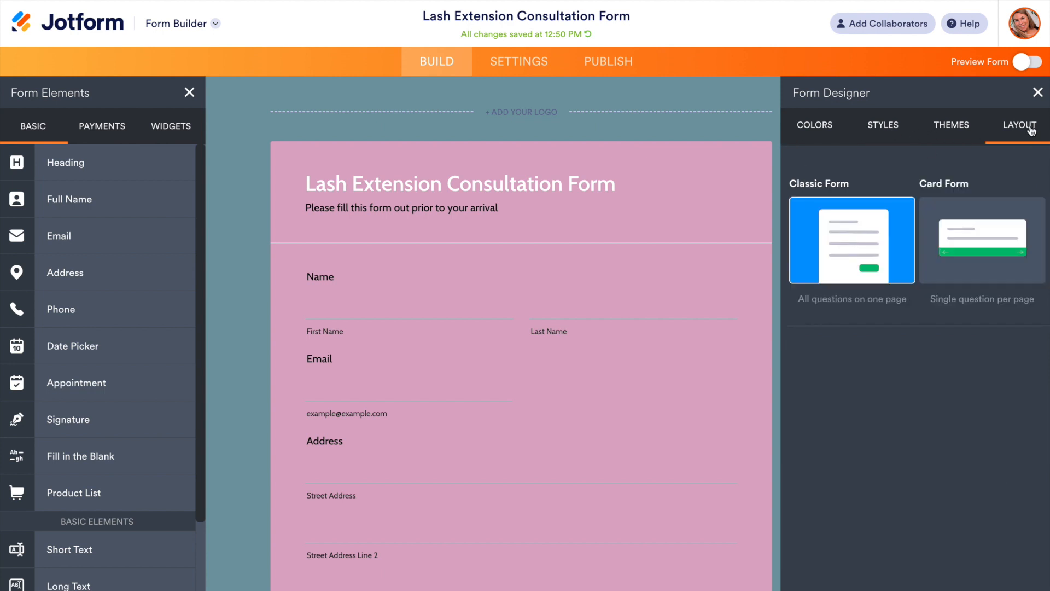
pyautogui.click(1001, 250)
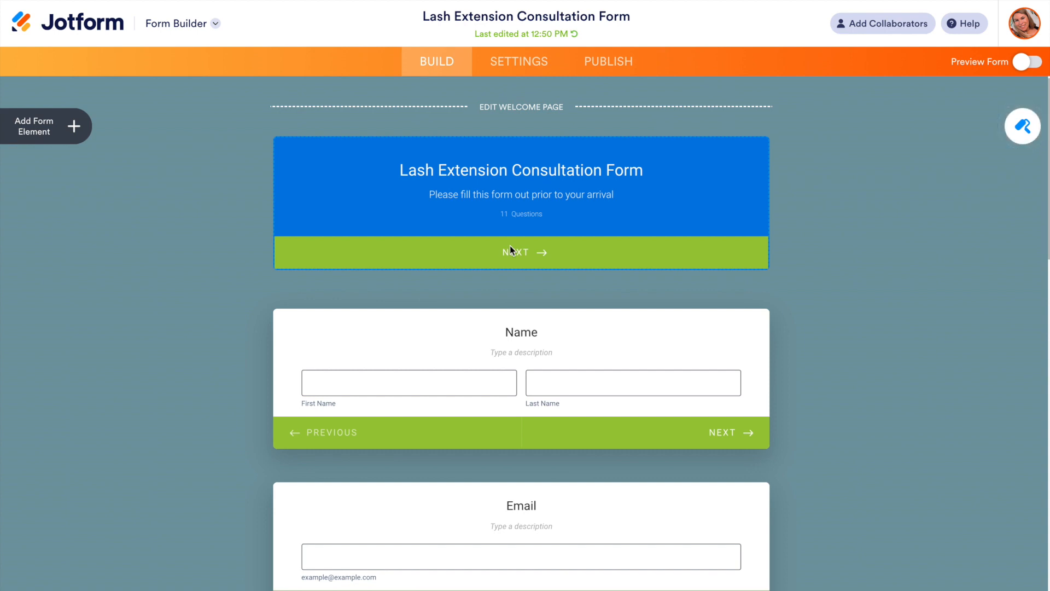
# Step: Preview the card form and advance past the welcome, name, email, address and patch test cards without answering them
pyautogui.click(1030, 64)
pyautogui.click(1030, 64)
pyautogui.click(1022, 67)
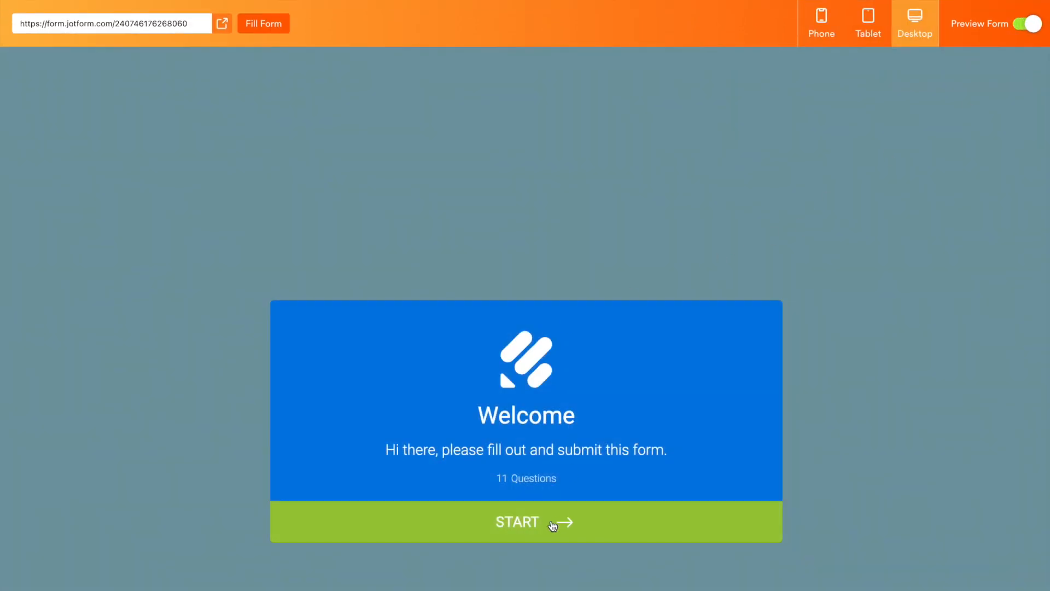
pyautogui.click(533, 524)
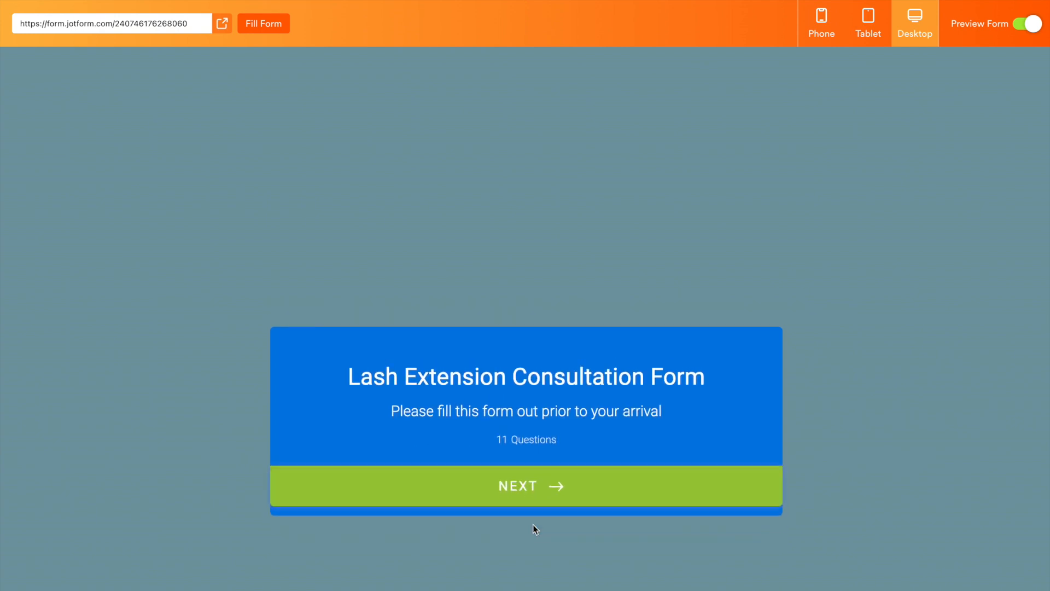
pyautogui.click(553, 495)
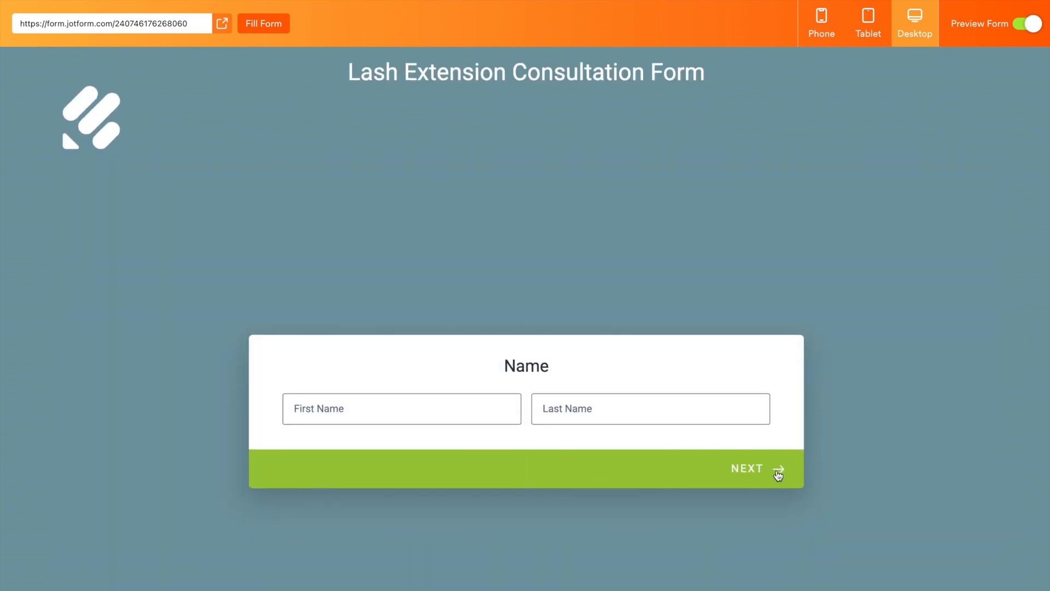
pyautogui.click(778, 468)
pyautogui.click(767, 450)
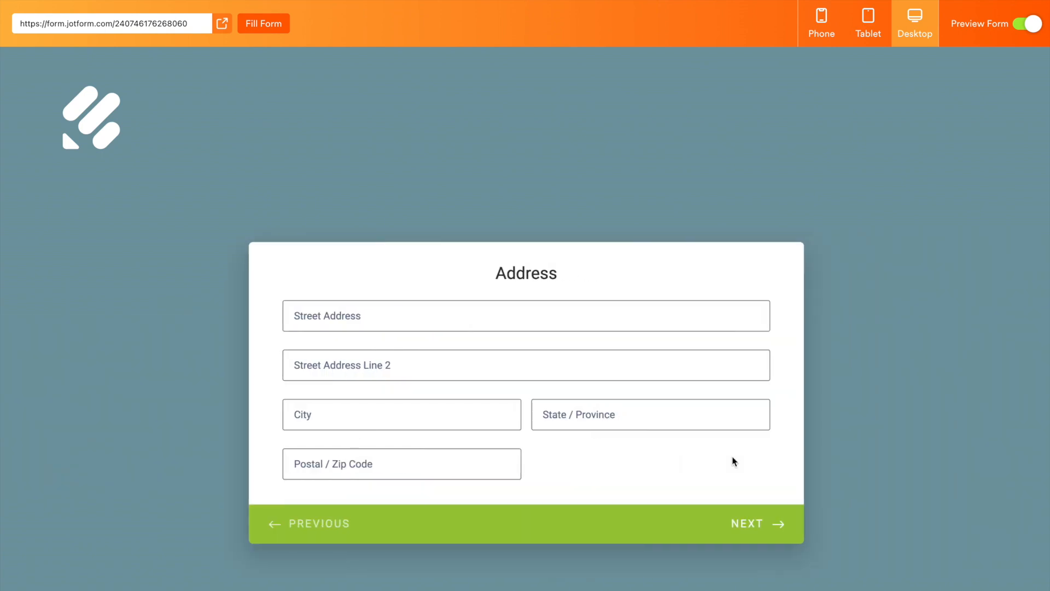
pyautogui.click(779, 528)
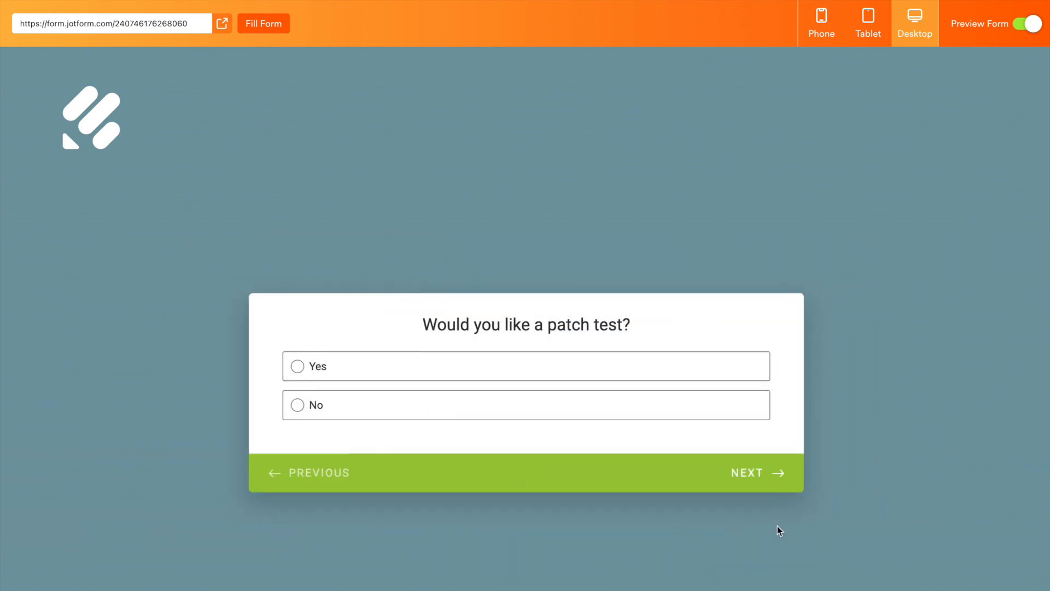
pyautogui.click(763, 480)
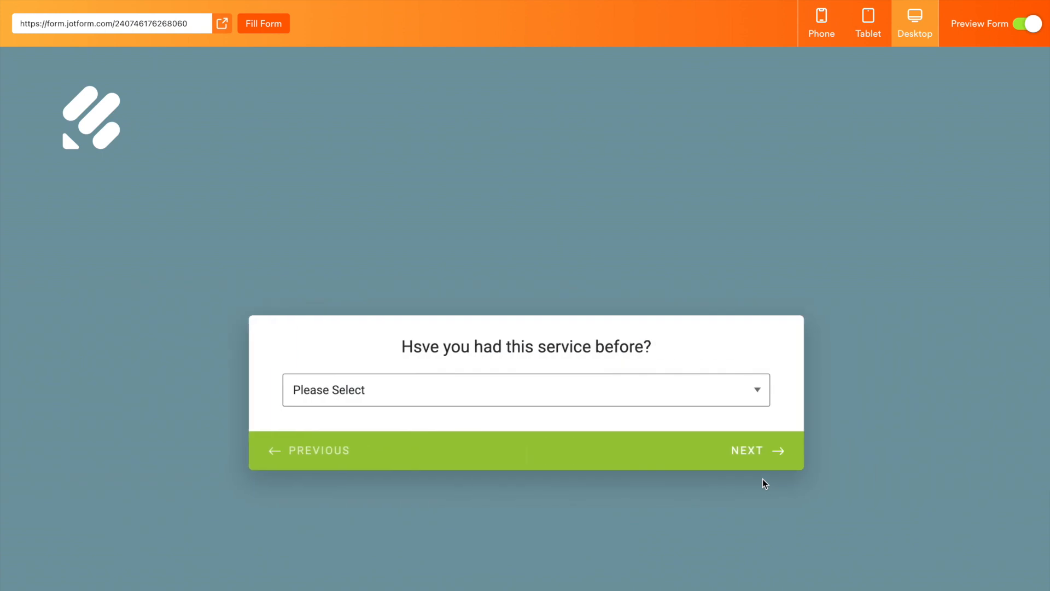
# Step: Answer Yes to having had this service before and choose Latex as the allergy
pyautogui.click(695, 397)
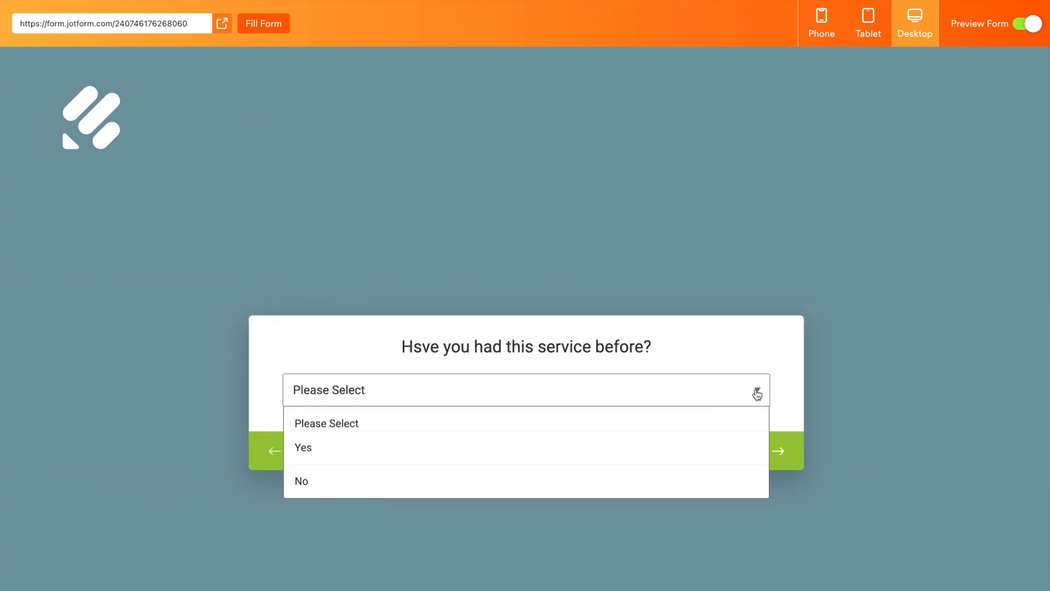
pyautogui.click(454, 442)
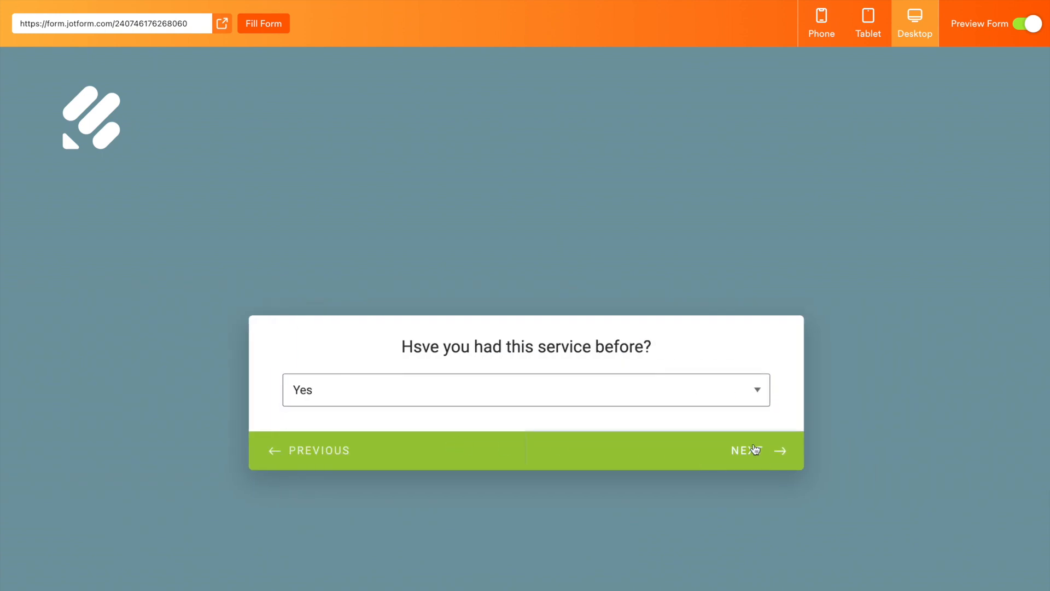
pyautogui.click(756, 450)
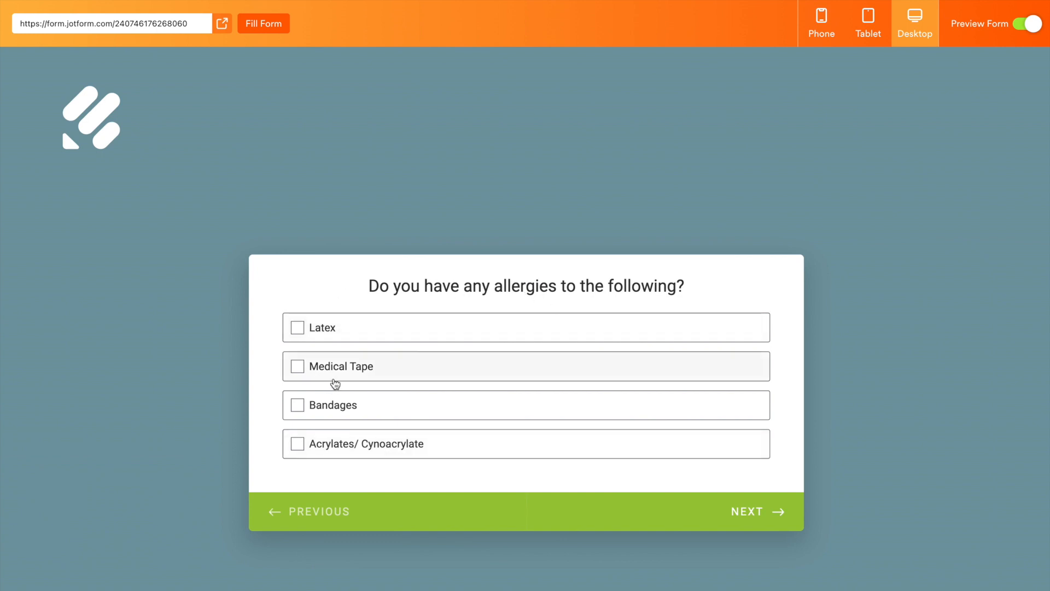
pyautogui.click(300, 329)
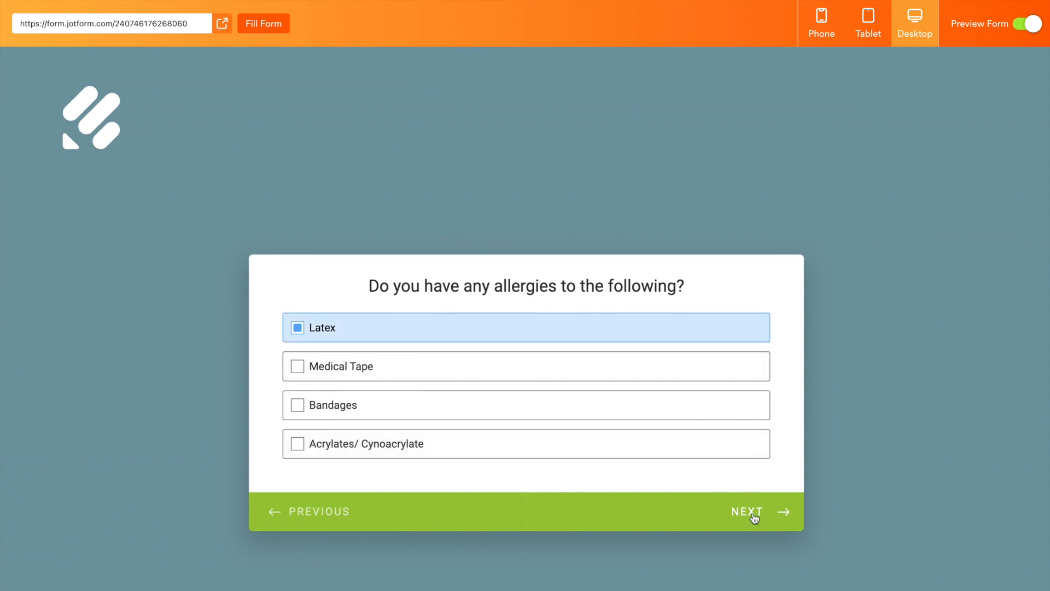
pyautogui.click(755, 514)
# Step: Enter "no reactions" for past reactions and "google" for how the client heard about the salon
pyautogui.click(511, 392)
pyautogui.write('no reactions')
pyautogui.click(778, 513)
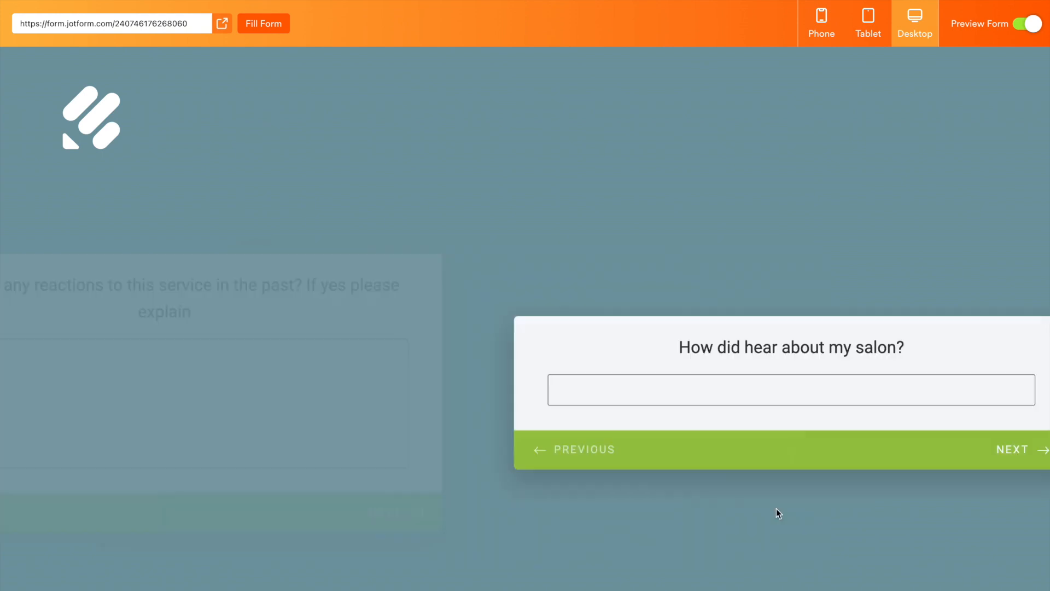
pyautogui.click(702, 392)
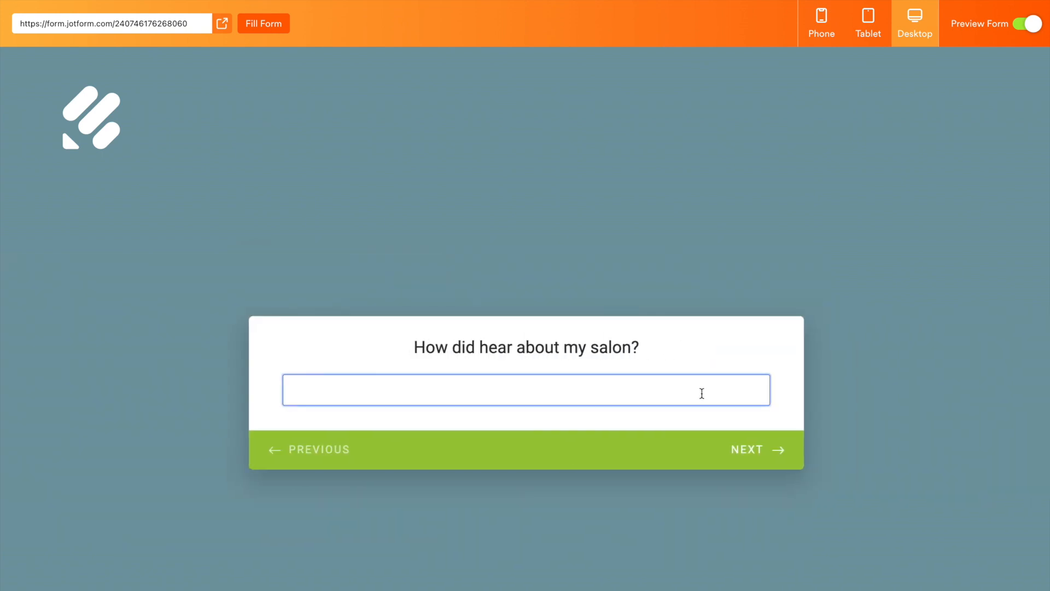
pyautogui.write('google')
pyautogui.click(779, 451)
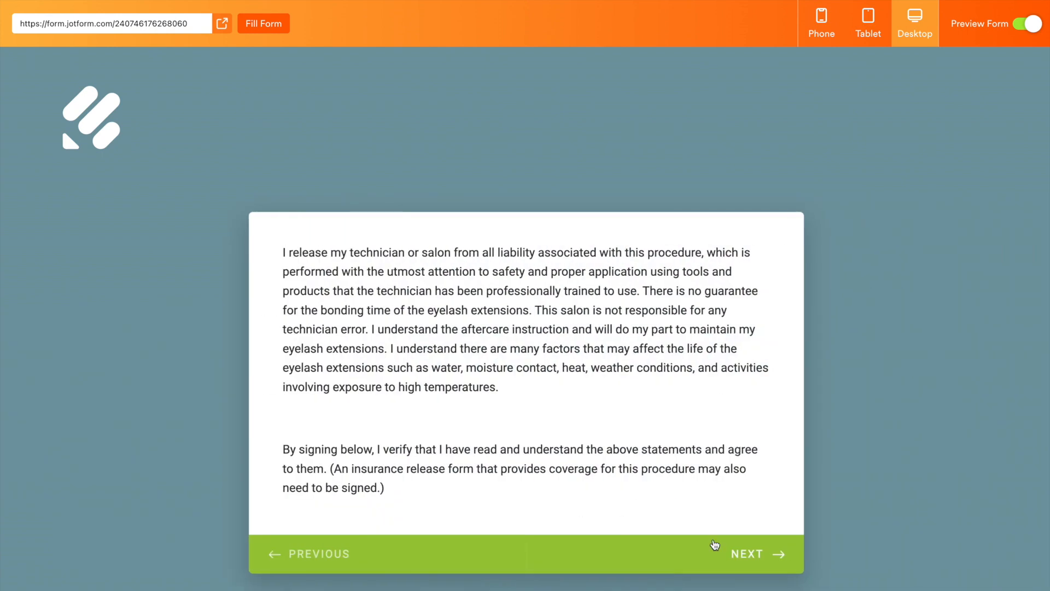
# Step: Accept the liability release, draw a signature, set the date to March 15, 2024, submit the form and leave the preview
pyautogui.click(782, 553)
pyautogui.moveTo(442, 372); pyautogui.dragTo(556, 360)
pyautogui.click(747, 479)
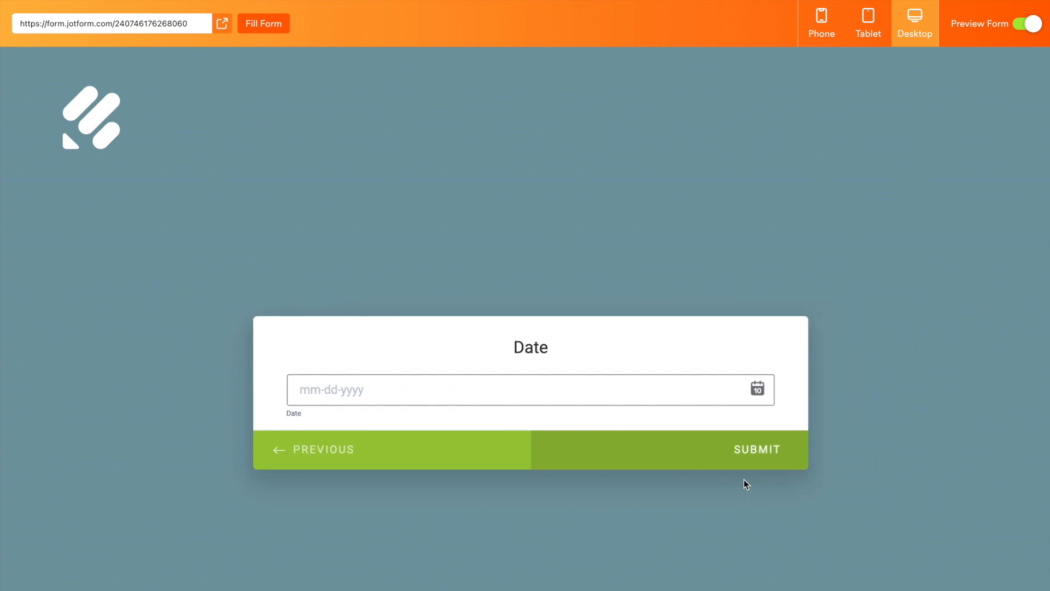
pyautogui.click(755, 390)
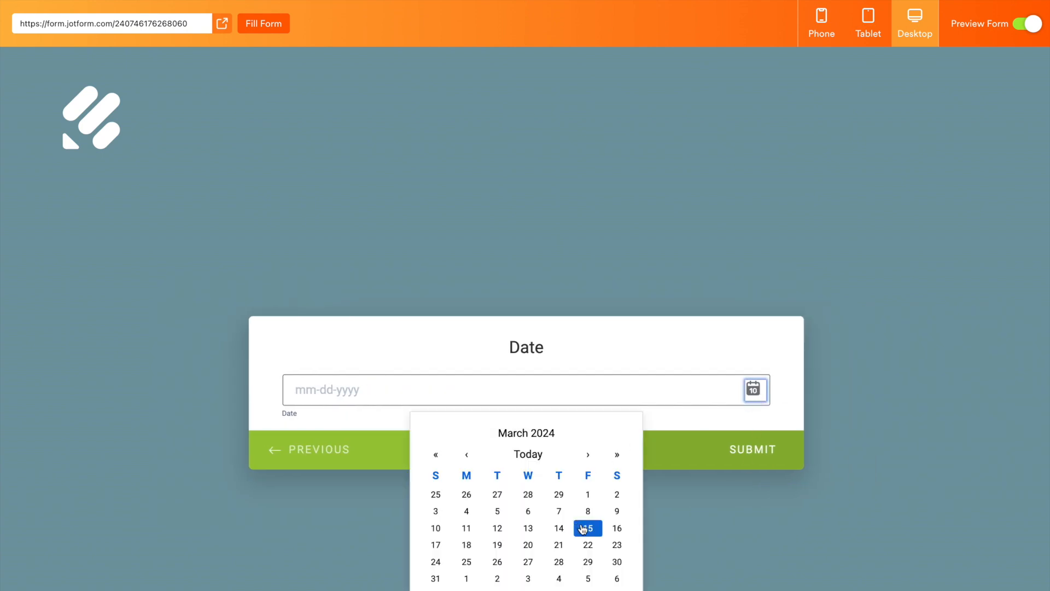
pyautogui.click(583, 529)
pyautogui.click(744, 450)
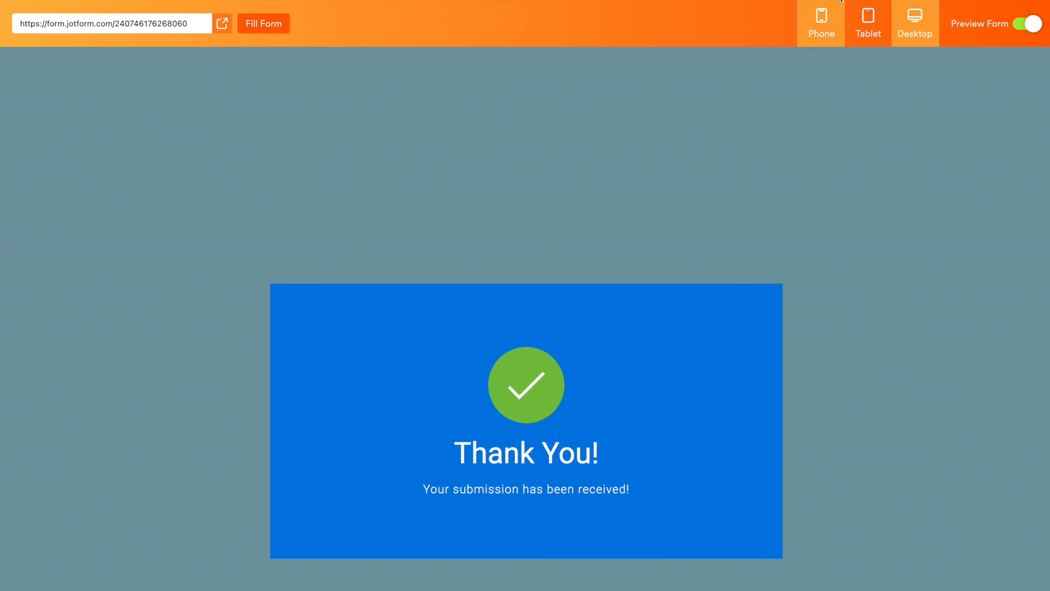
pyautogui.click(1033, 23)
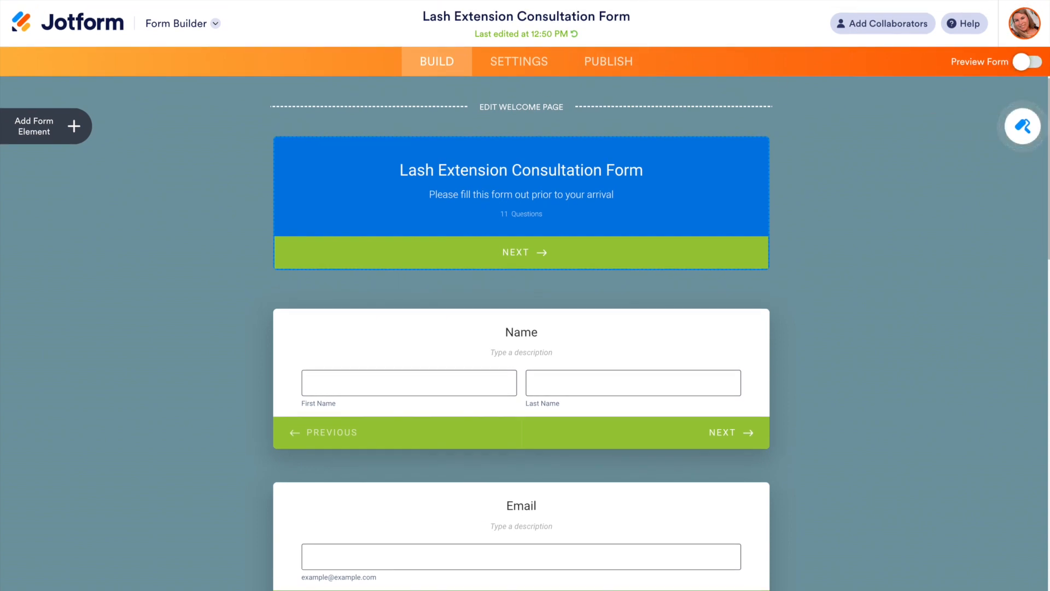
# Step: Change the form layout back to Classic Form with all questions on one page
pyautogui.click(1017, 127)
pyautogui.click(1013, 131)
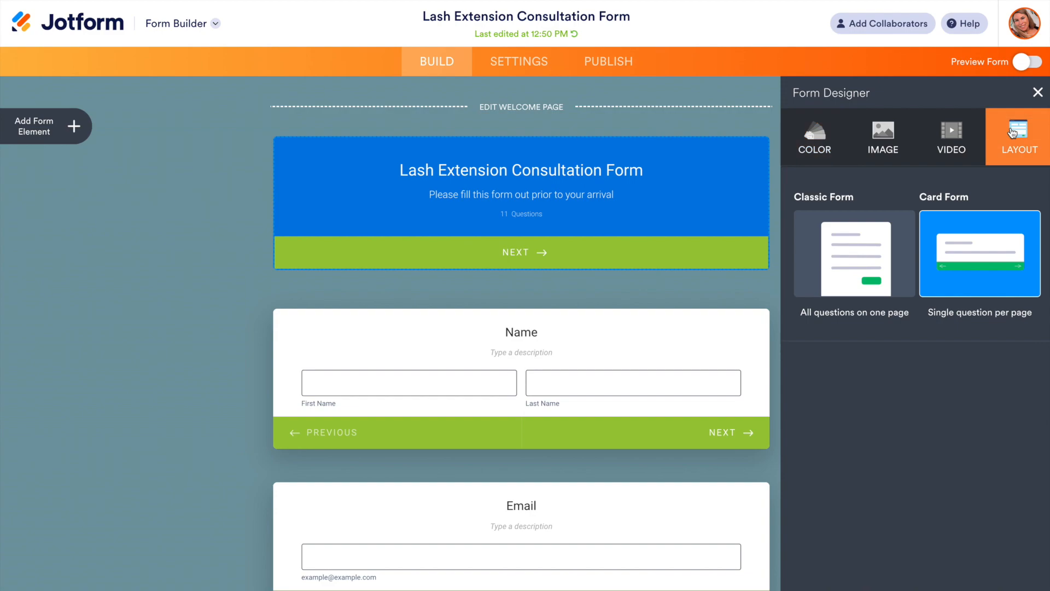
pyautogui.click(855, 240)
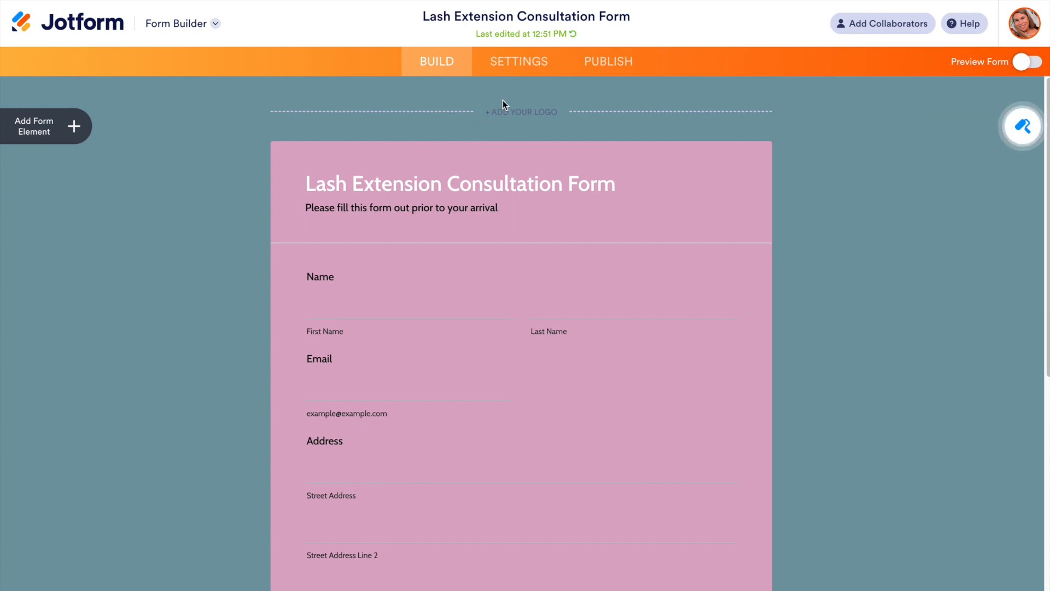
# Step: Upload transparent.jpg from the New L2L Logos folder in Documents as the form's logo
pyautogui.click(508, 114)
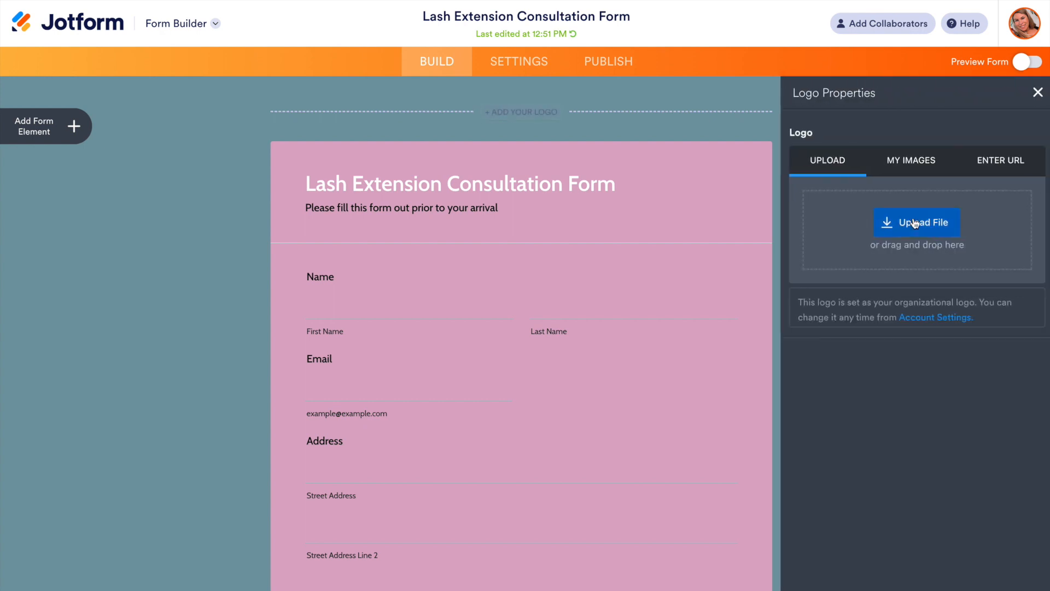
pyautogui.click(915, 223)
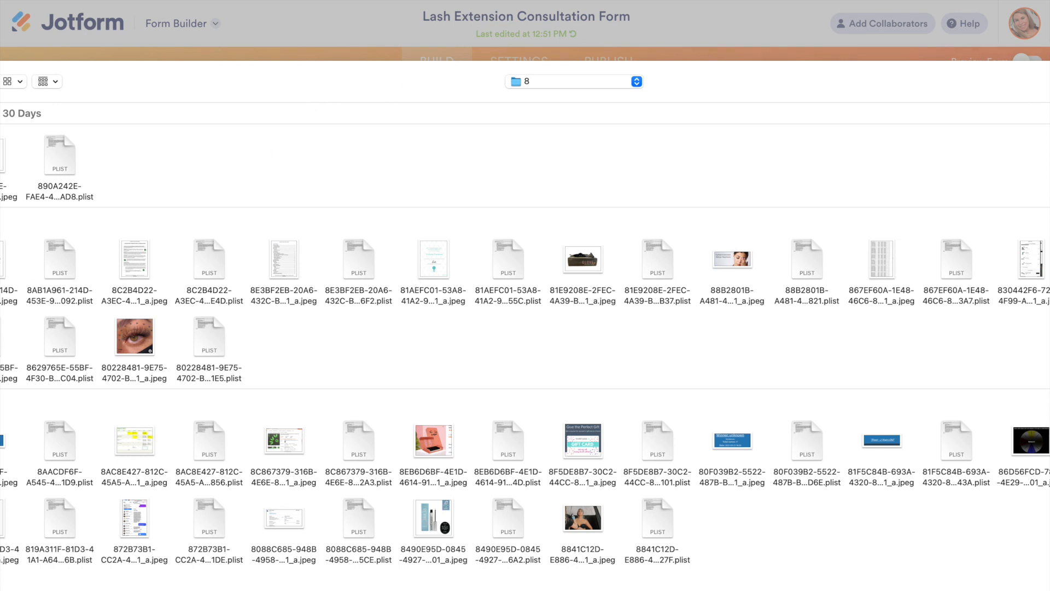
pyautogui.click(1, 241)
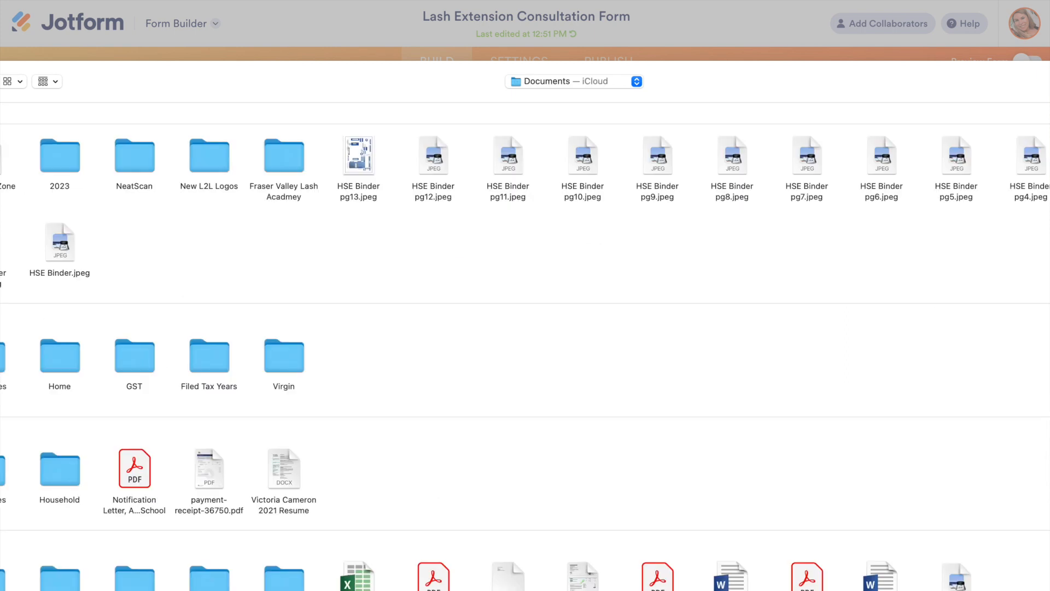
pyautogui.doubleClick(207, 160)
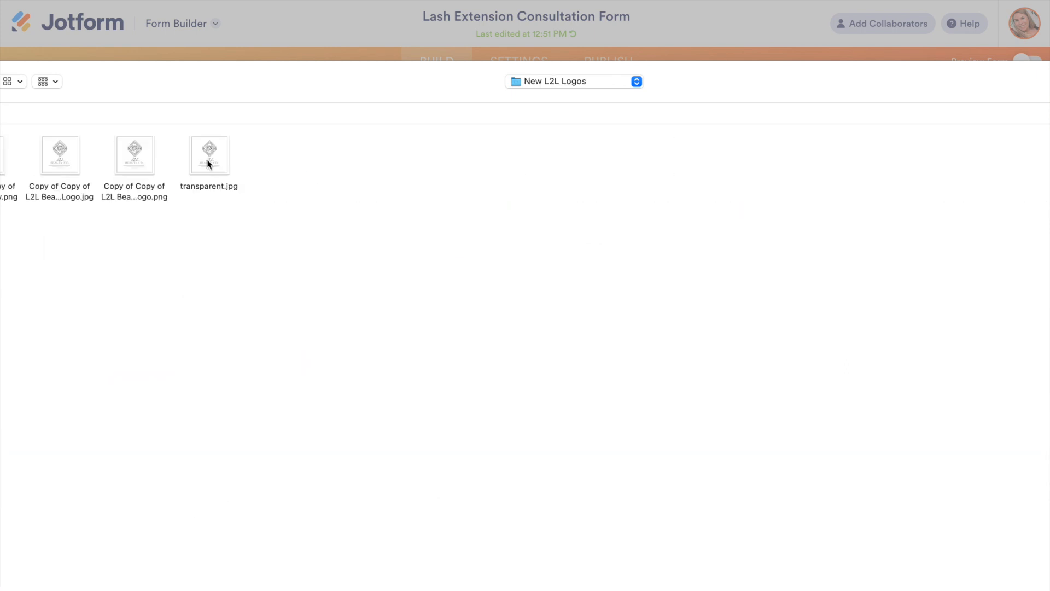
pyautogui.doubleClick(208, 162)
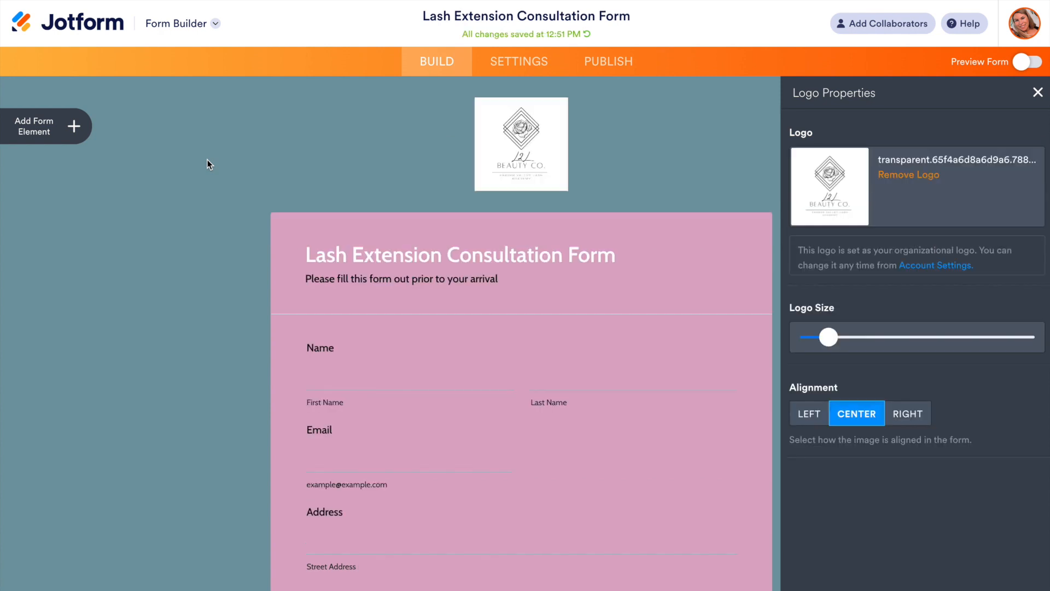
# Step: Enlarge the centred logo above the form to roughly two and a half times its uploaded size
pyautogui.moveTo(832, 337); pyautogui.dragTo(897, 340)
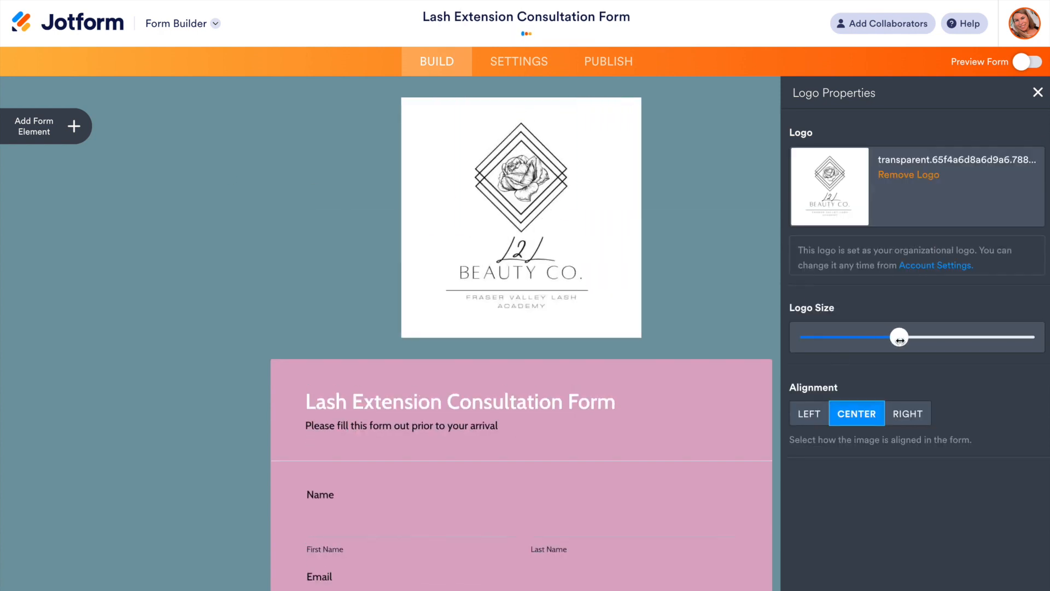
pyautogui.click(698, 255)
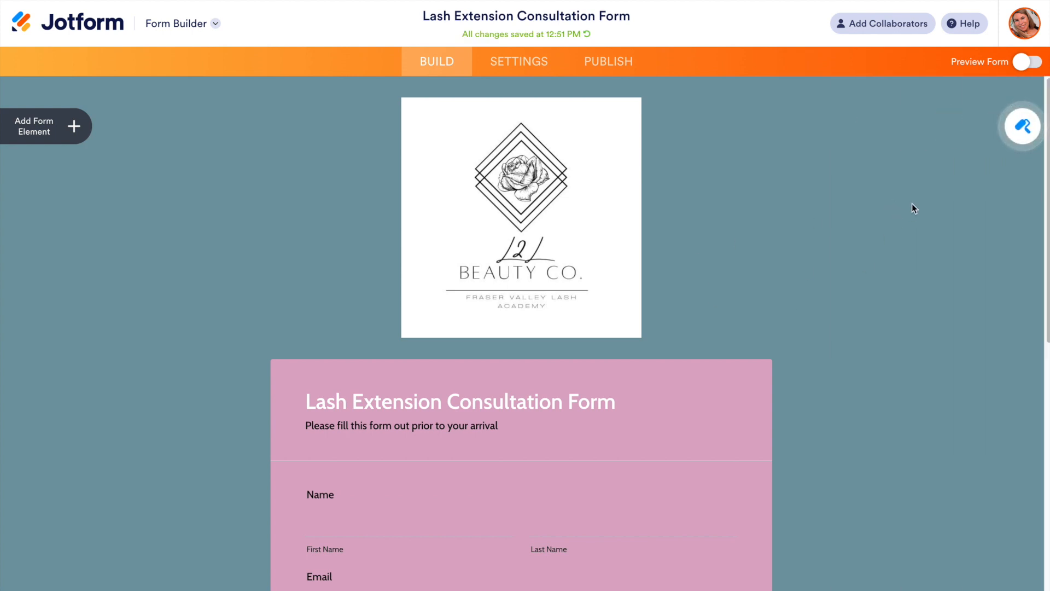
pyautogui.click(1022, 126)
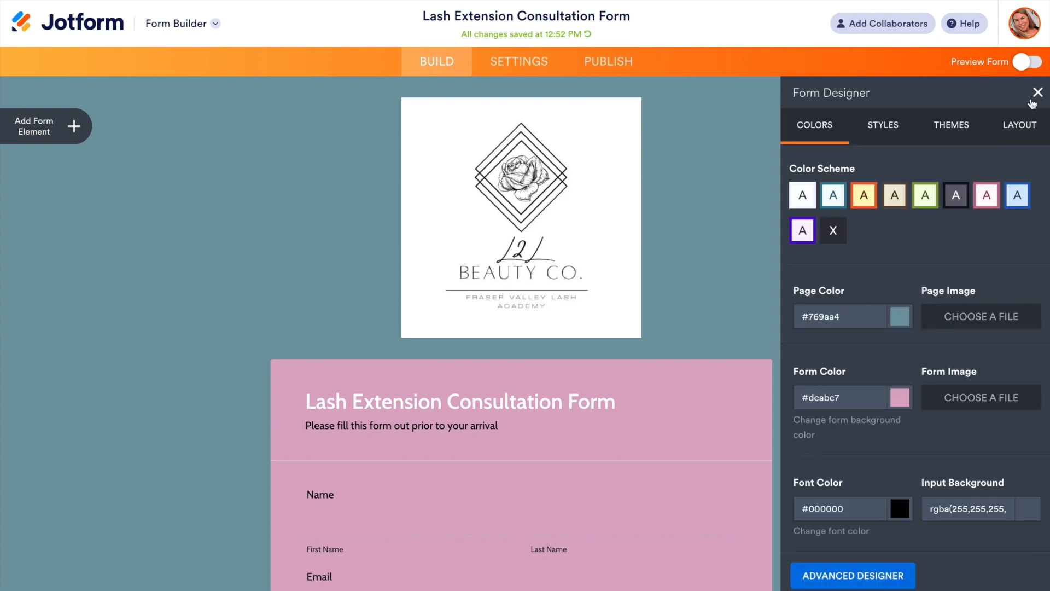
pyautogui.click(1035, 98)
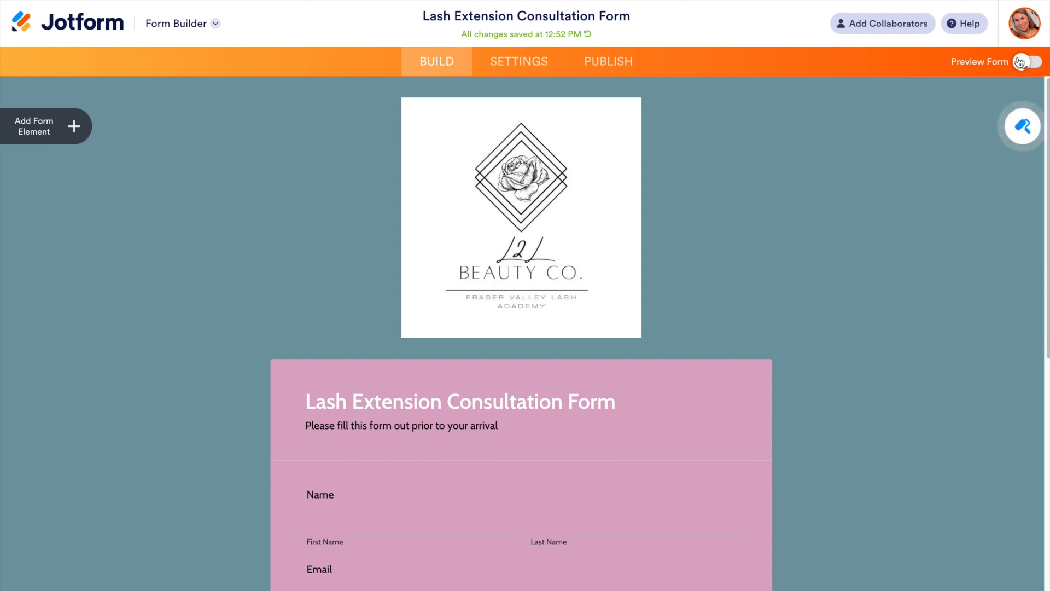
# Step: Preview the classic form with its logo, check every section down to the signature and date, and return to the builder
pyautogui.click(1019, 60)
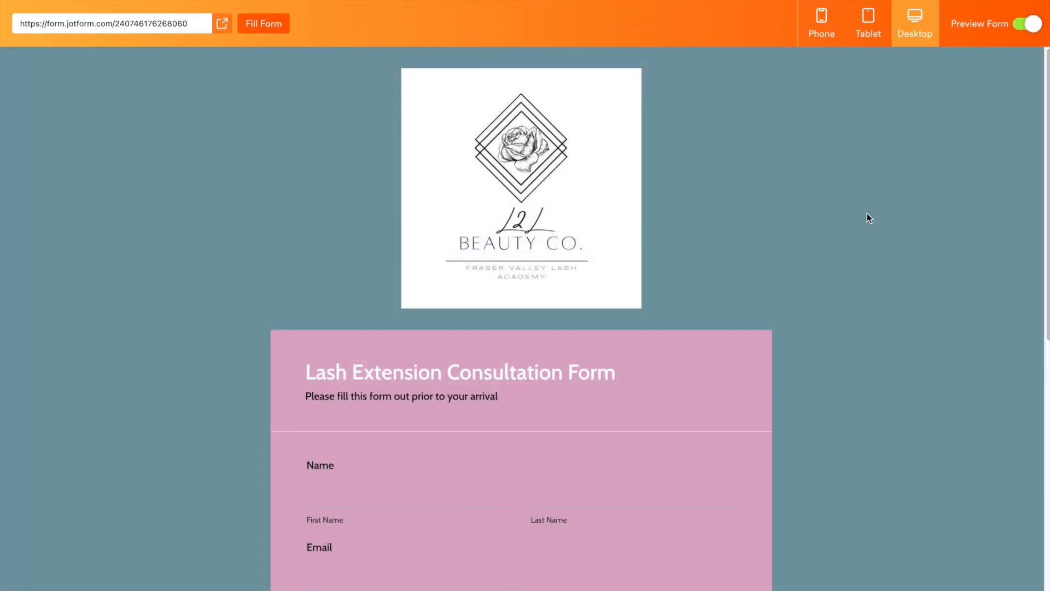
pyautogui.scroll(-3, 709, 281)
pyautogui.scroll(-2, 708, 280)
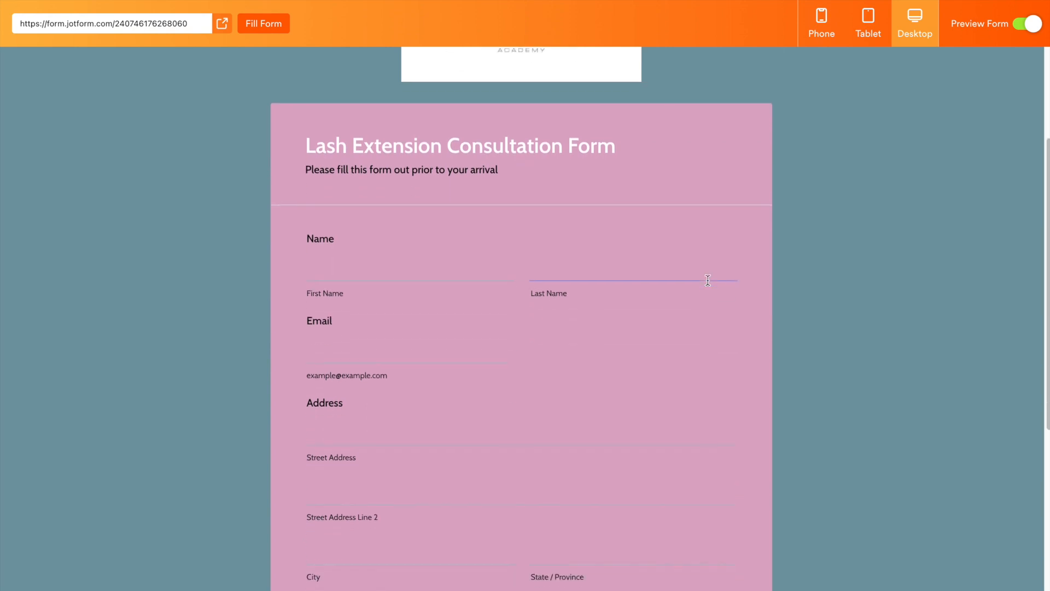
pyautogui.scroll(-10, 708, 280)
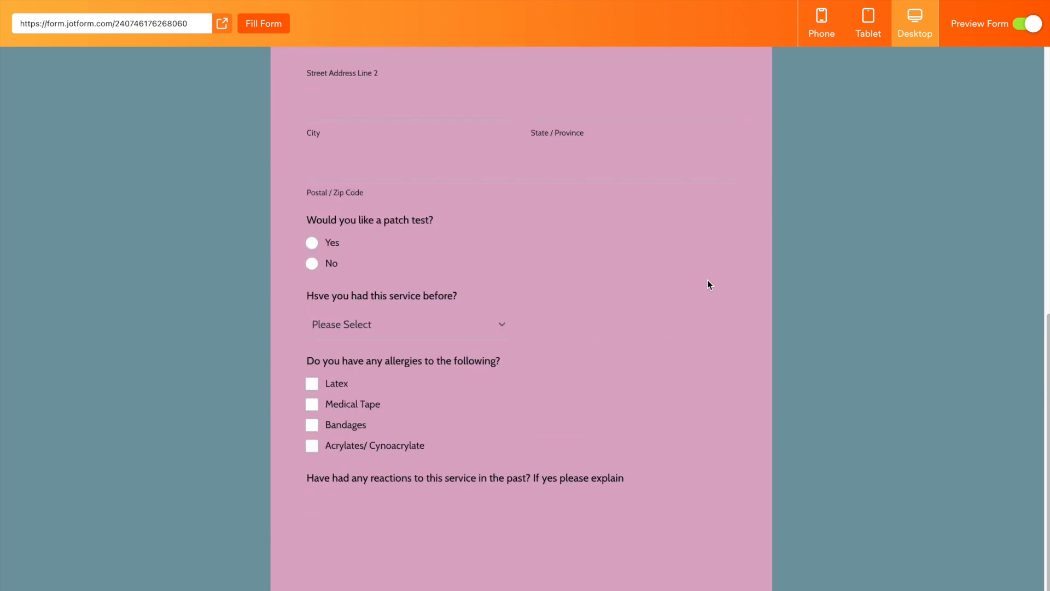
pyautogui.scroll(-10, 707, 280)
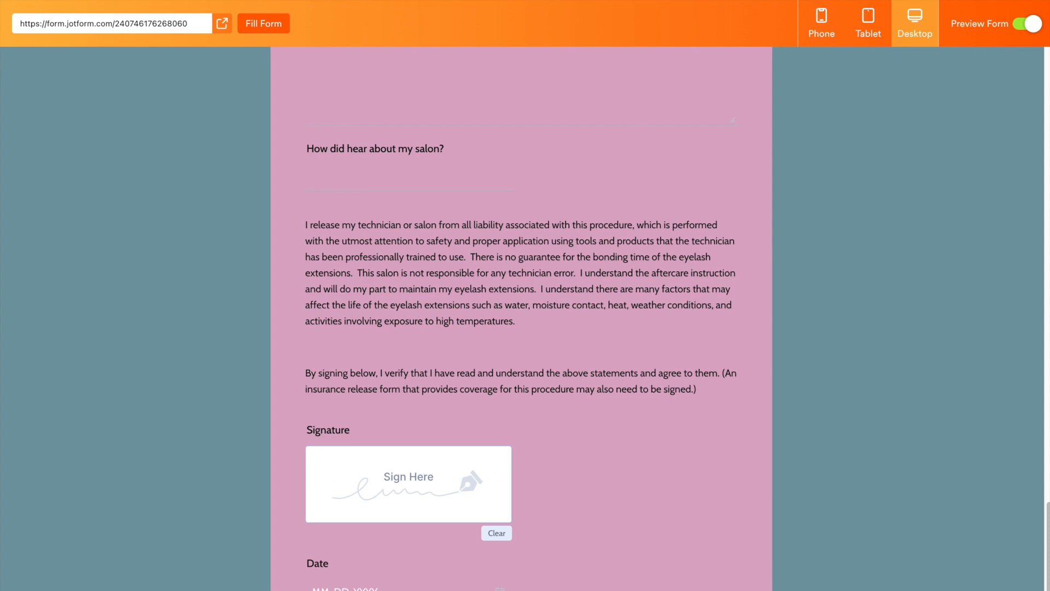
pyautogui.scroll(20, 707, 280)
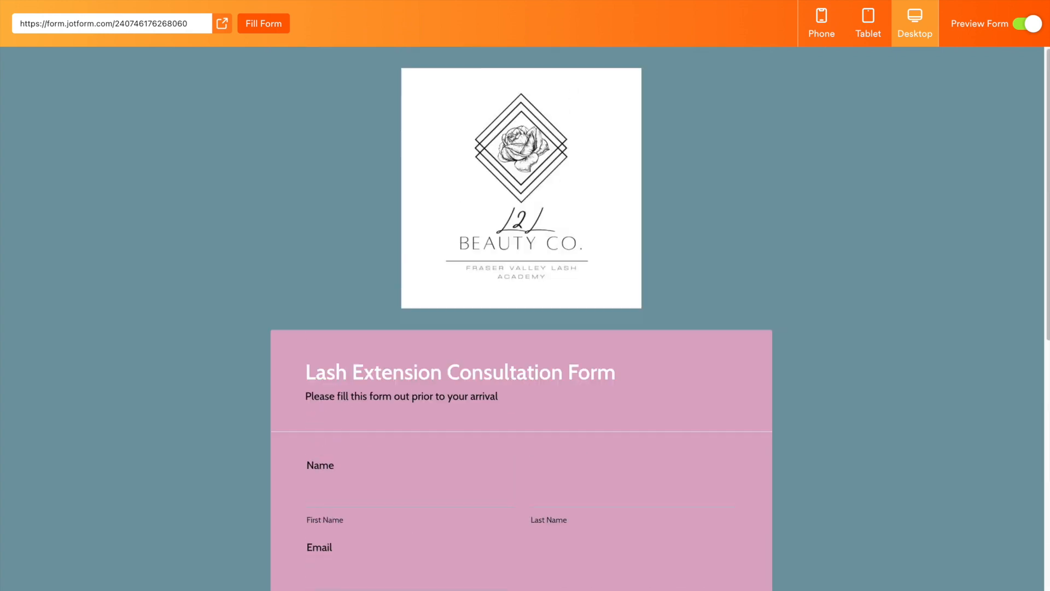
pyautogui.click(1025, 25)
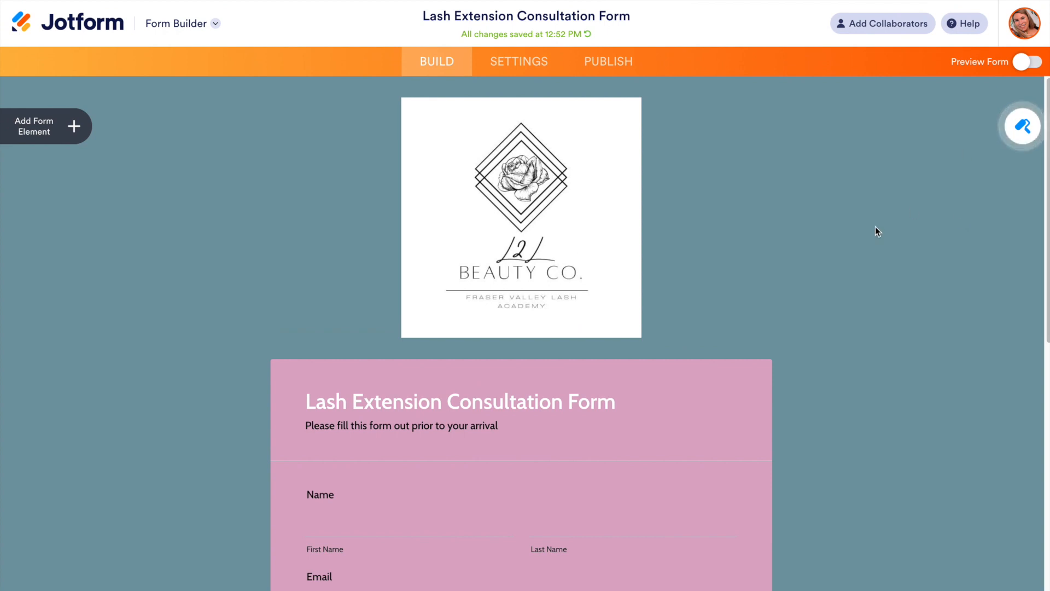
# Step: Open the inbox of the Lash Extension Consultation Form and examine the test submission's answers and submission time
pyautogui.click(51, 22)
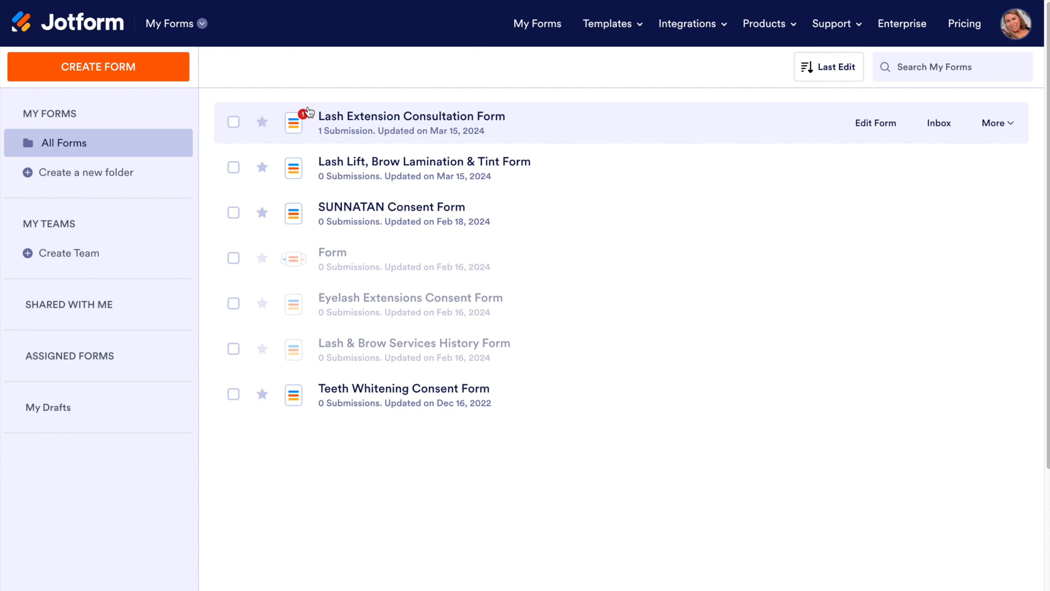
pyautogui.click(938, 122)
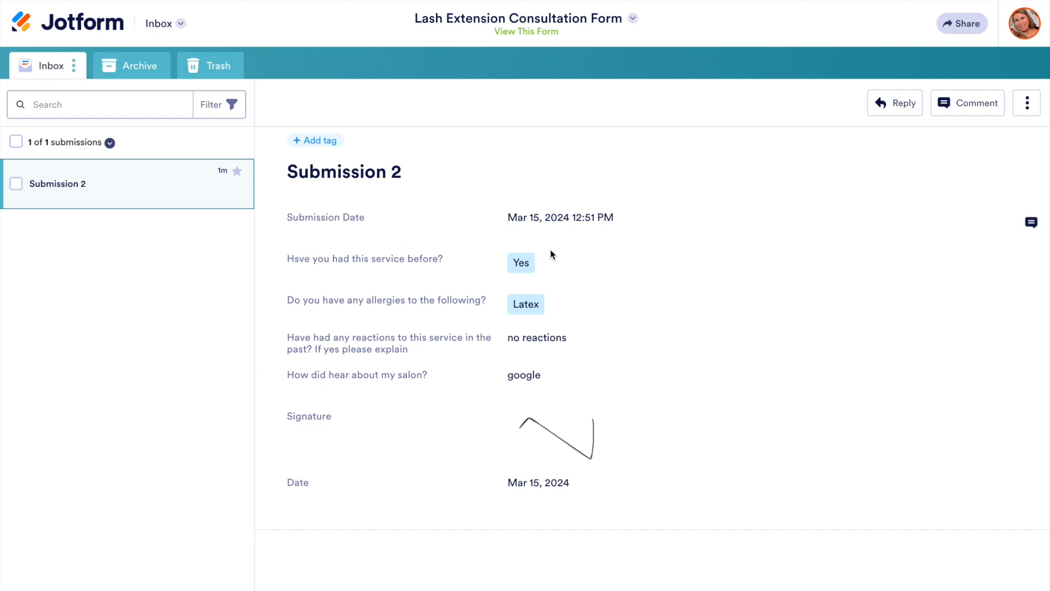
pyautogui.moveTo(569, 218); pyautogui.dragTo(629, 224)
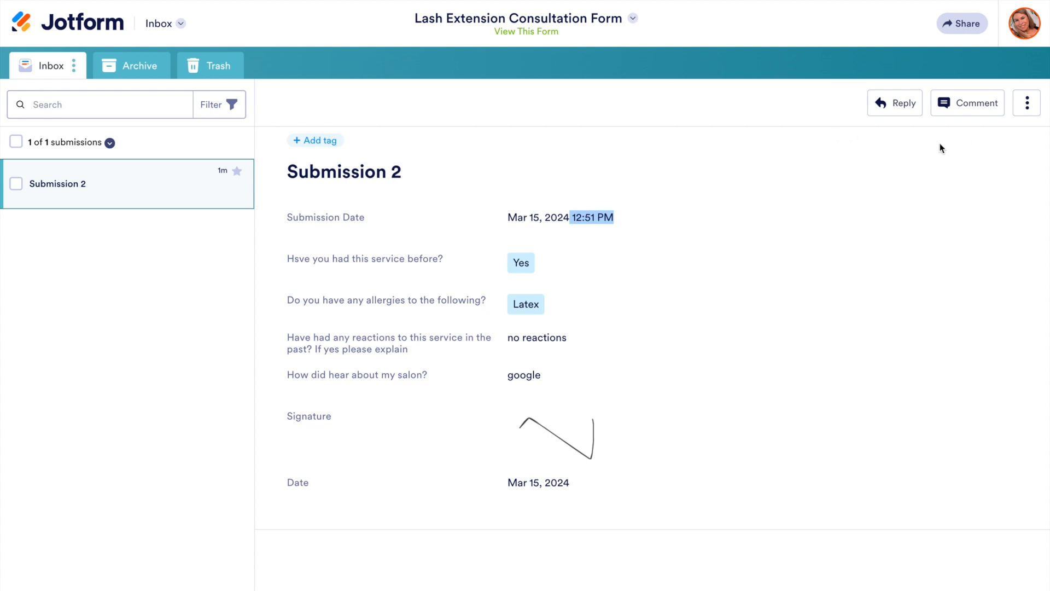
# Step: Show the further actions available for the submission and return to the list of all forms
pyautogui.click(1029, 104)
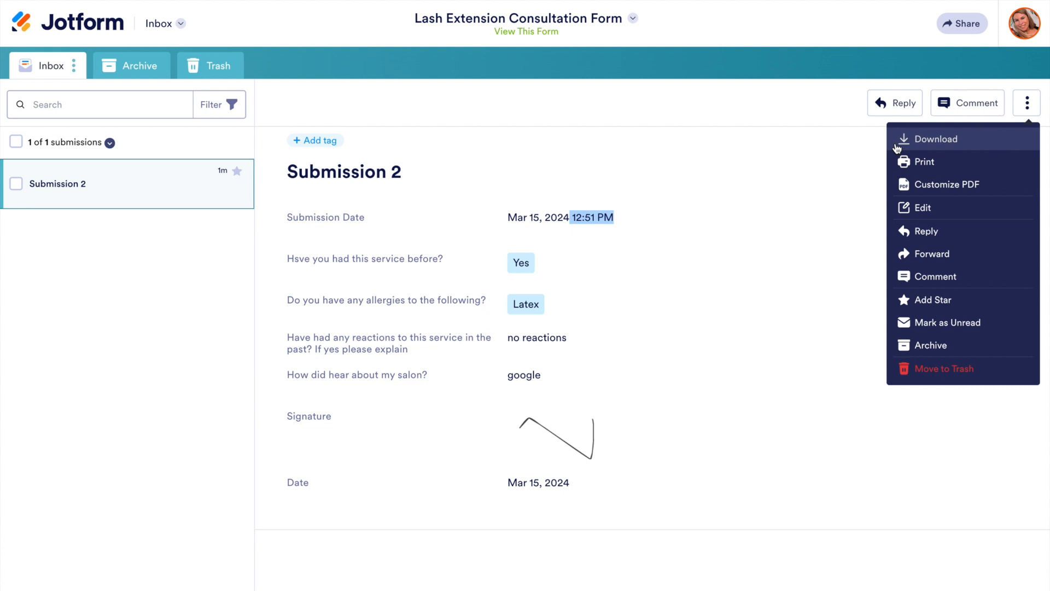
pyautogui.click(83, 28)
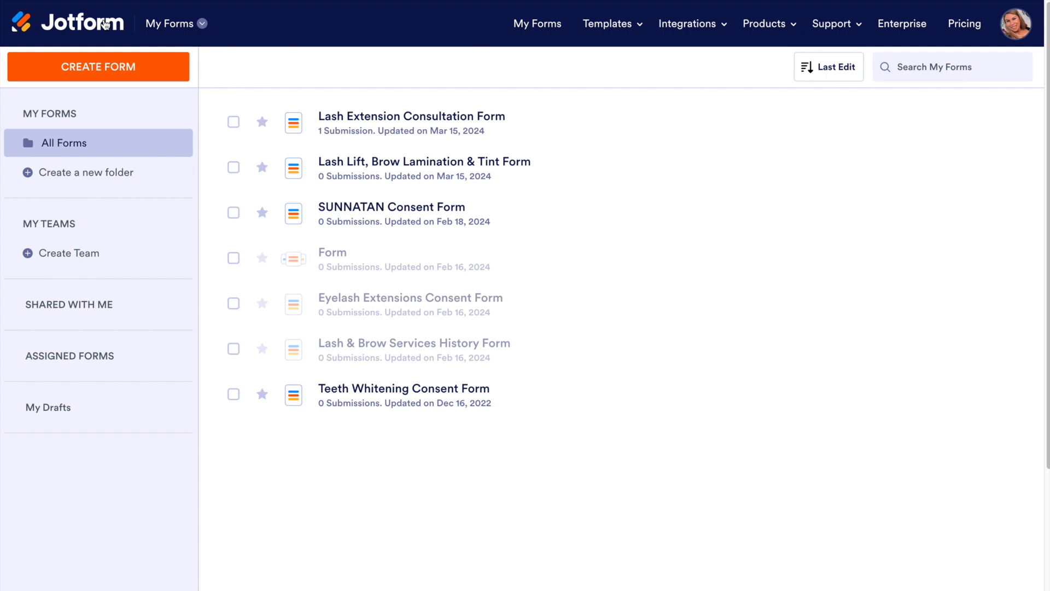
pyautogui.moveTo(395, 229)
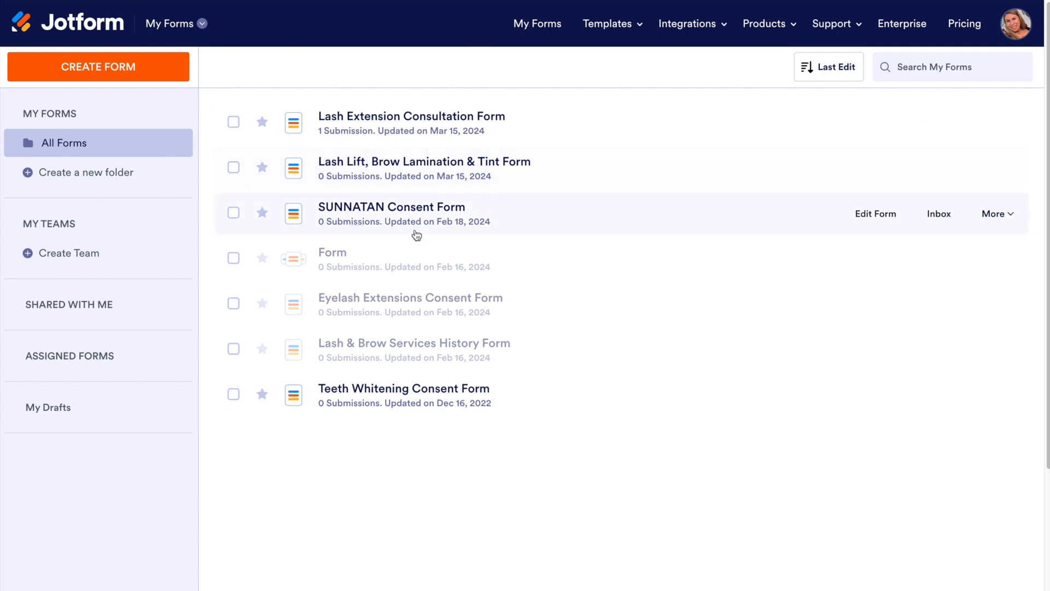